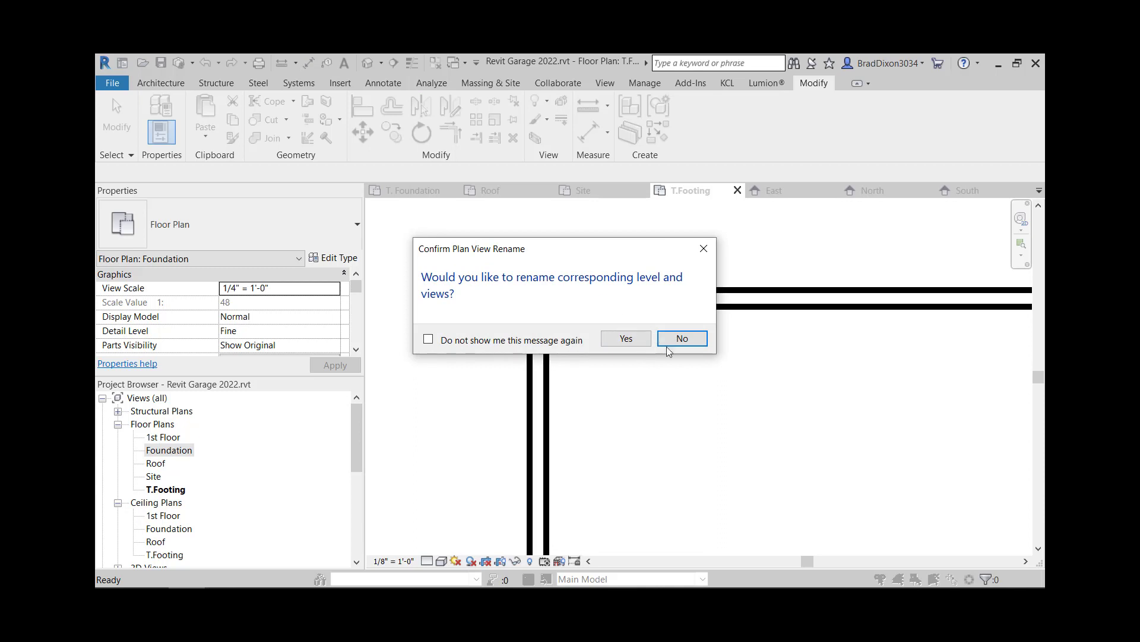
Accept renaming the level and views that correspond to the renamed T. Foundation floor plan
{"action": "left_click", "coordinate": [627, 338]}
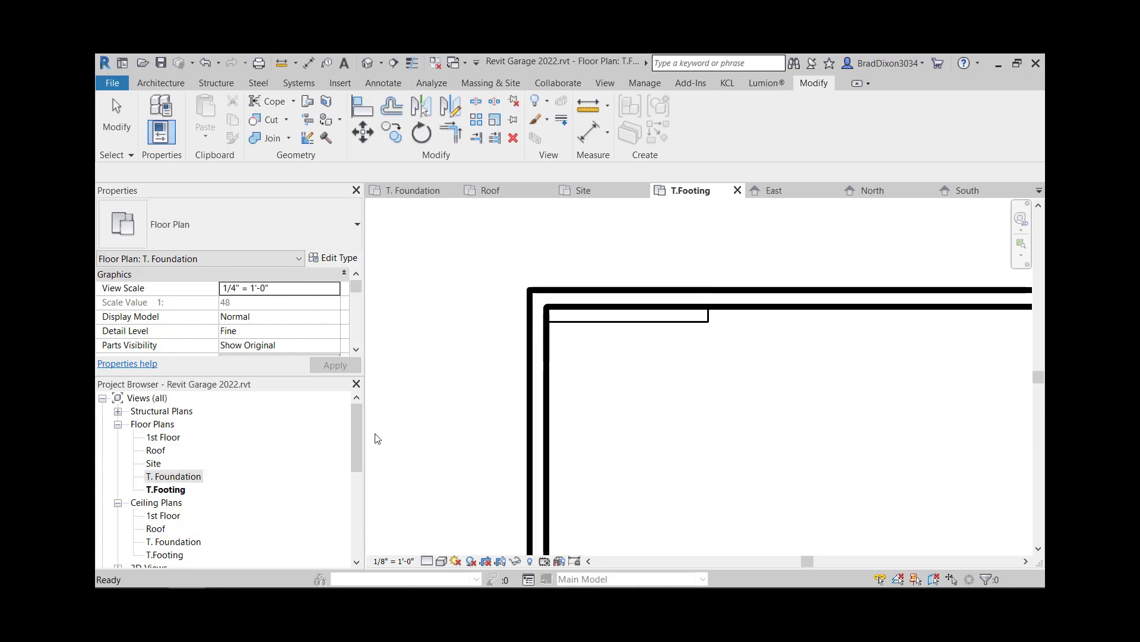
Rename the T.Footing floor plan as Foundation, declining to rename the corresponding level and views
{"action": "left_click", "coordinate": [166, 489]}
{"action": "double_click", "coordinate": [176, 492]}
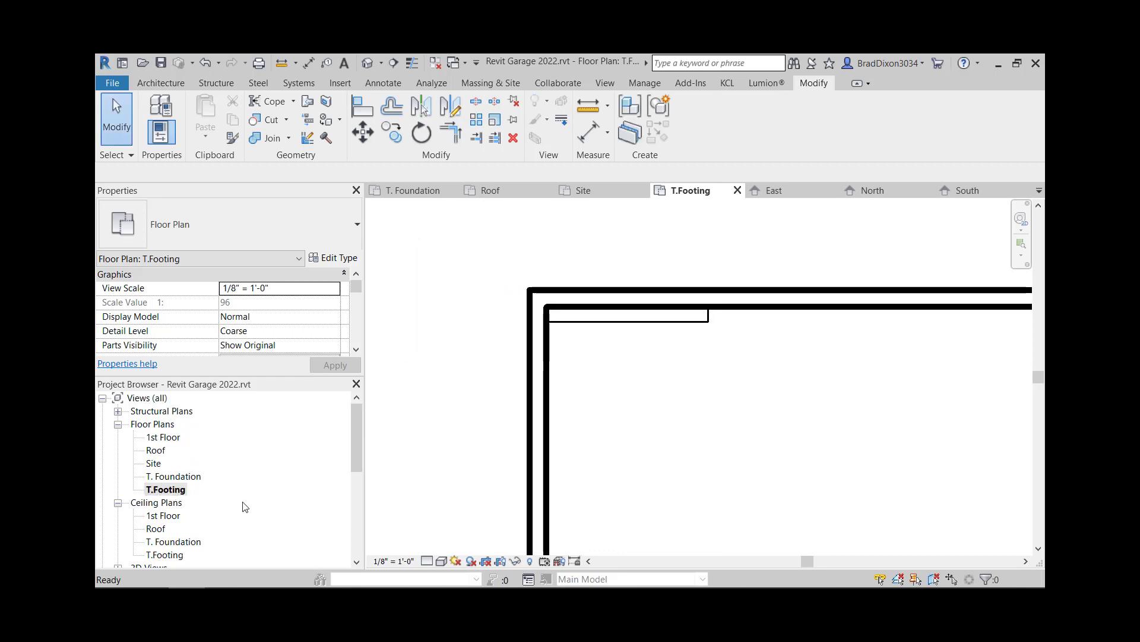
{"action": "left_click", "coordinate": [165, 491]}
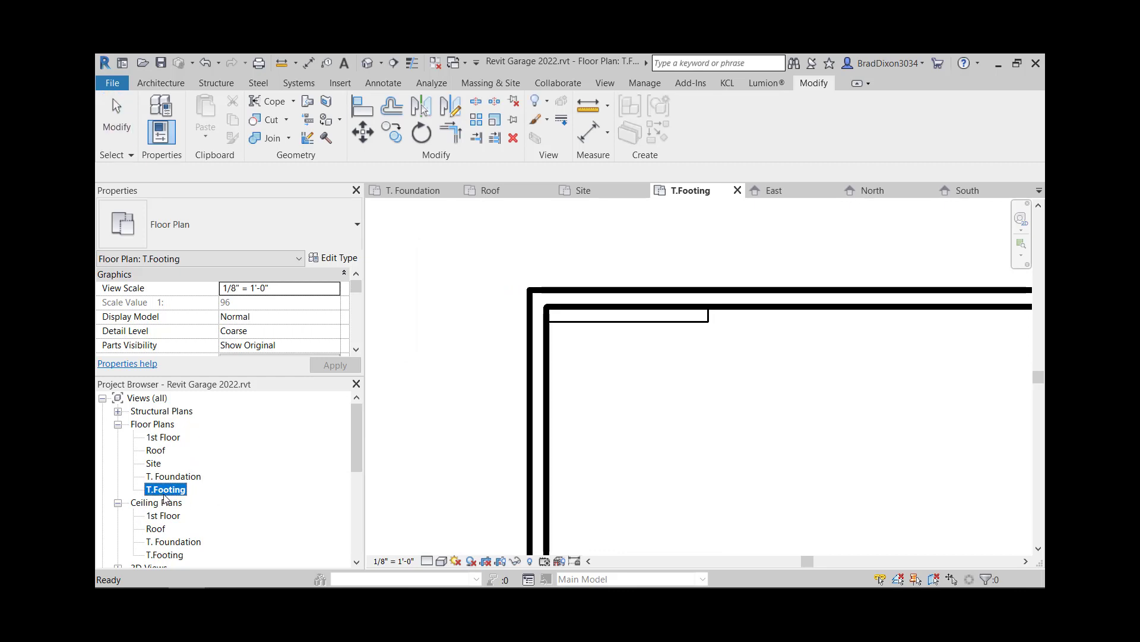
{"action": "left_click", "coordinate": [161, 494]}
{"action": "type", "text": "Fo"}
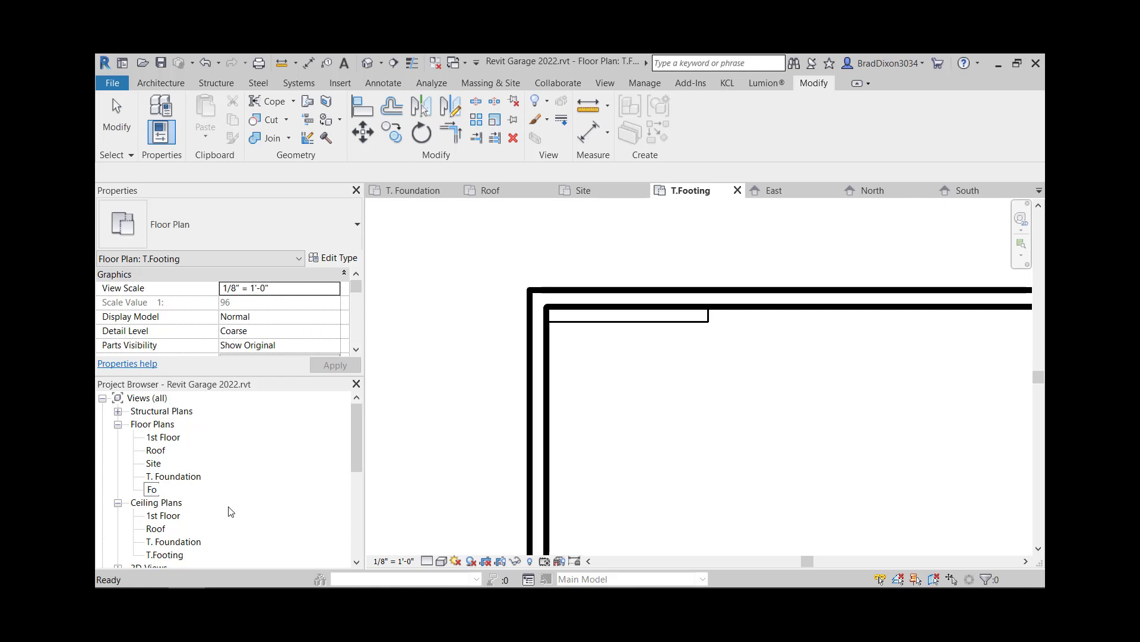
{"action": "type", "text": "undation"}
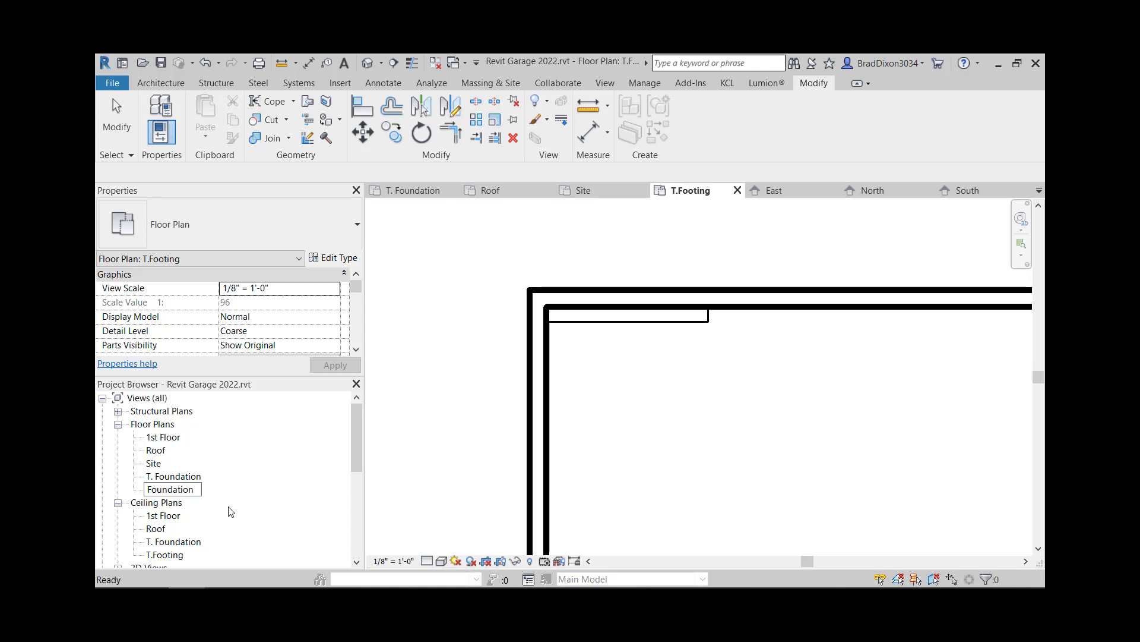
{"action": "key", "text": "Return"}
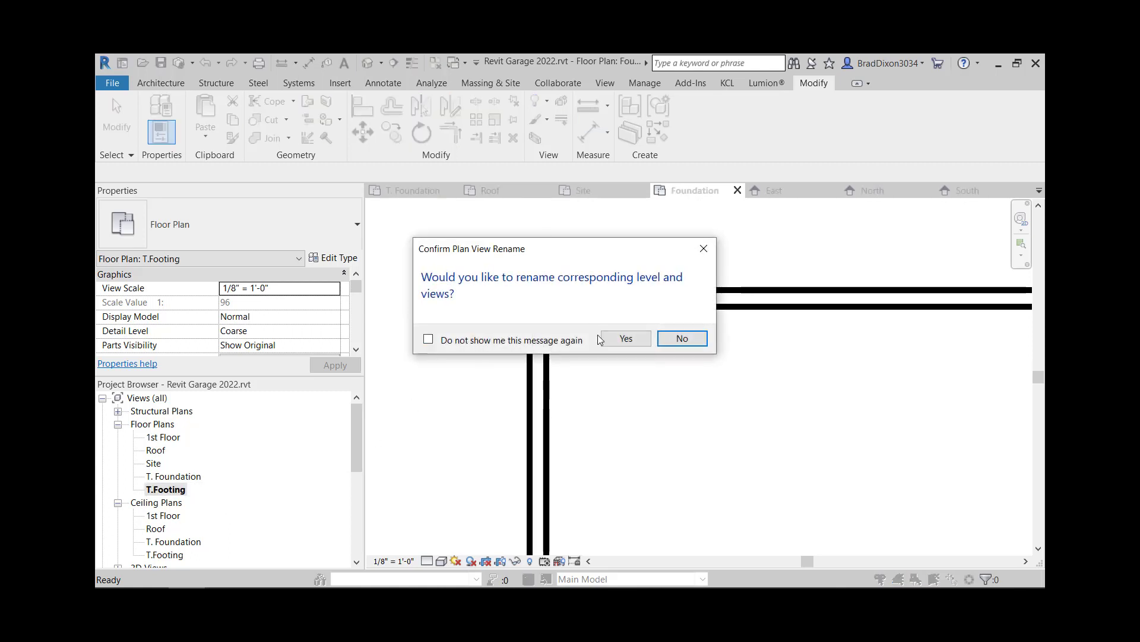
{"action": "left_click", "coordinate": [699, 343]}
Check the level names in the East elevation and return to the Foundation floor plan
{"action": "scroll", "coordinate": [199, 493], "scroll_direction": "down", "scroll_amount": 2}
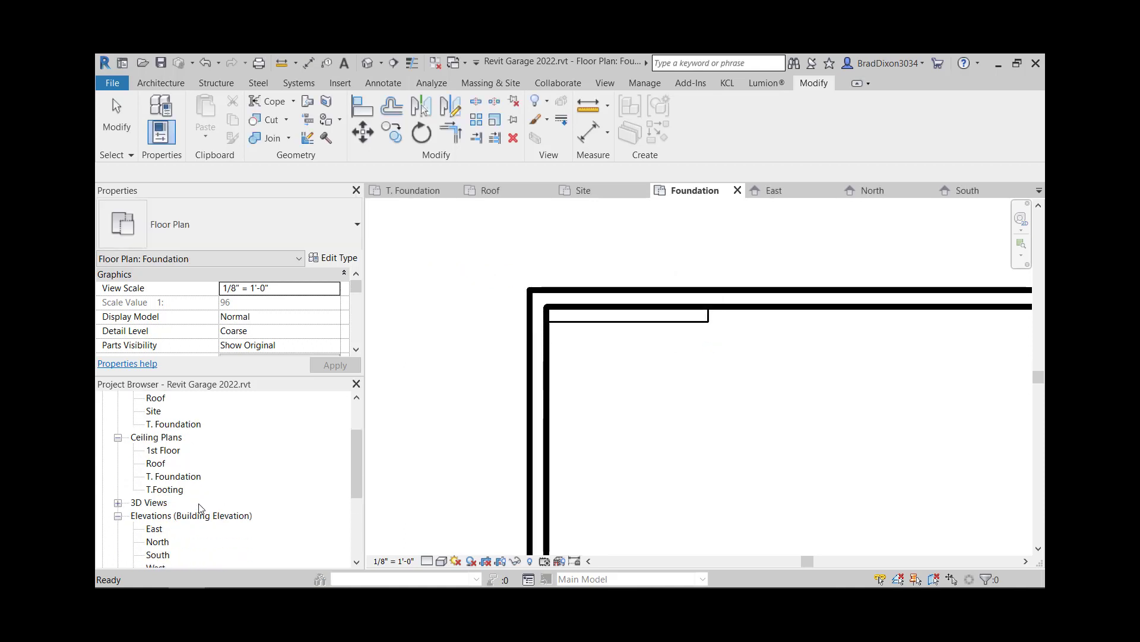
{"action": "double_click", "coordinate": [156, 529]}
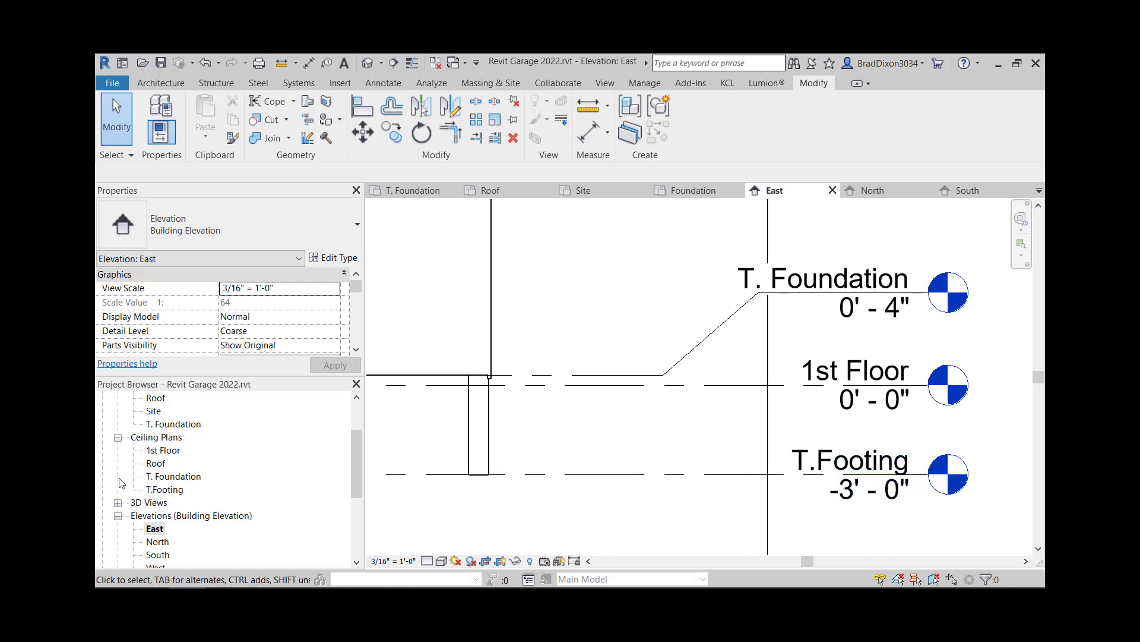
{"action": "scroll", "coordinate": [140, 440], "scroll_direction": "up", "scroll_amount": 2}
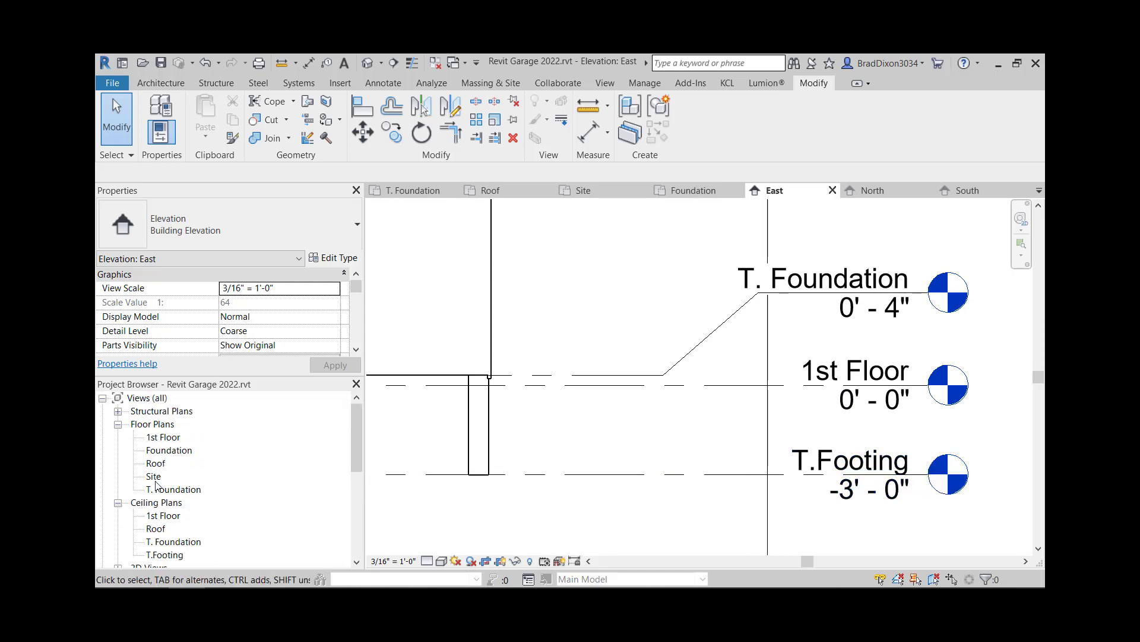
{"action": "double_click", "coordinate": [174, 490]}
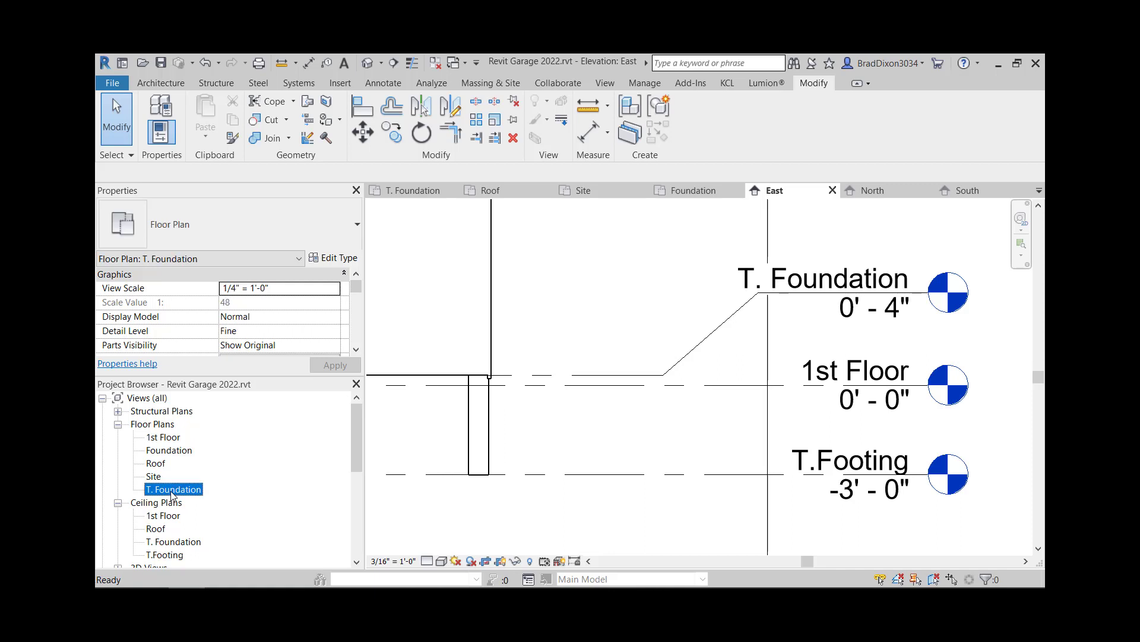
{"action": "double_click", "coordinate": [182, 451]}
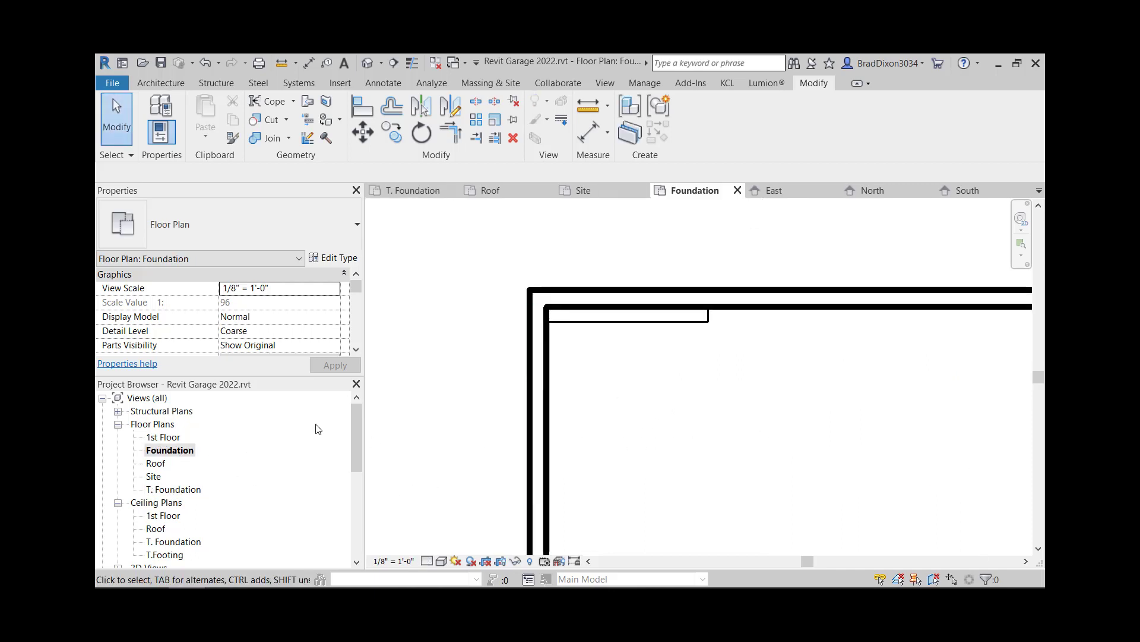
Examine the Foundation floor plan's view properties, including its underlay, extents, associated level, identity data and phasing settings
{"action": "scroll", "coordinate": [252, 457], "scroll_direction": "down", "scroll_amount": 3}
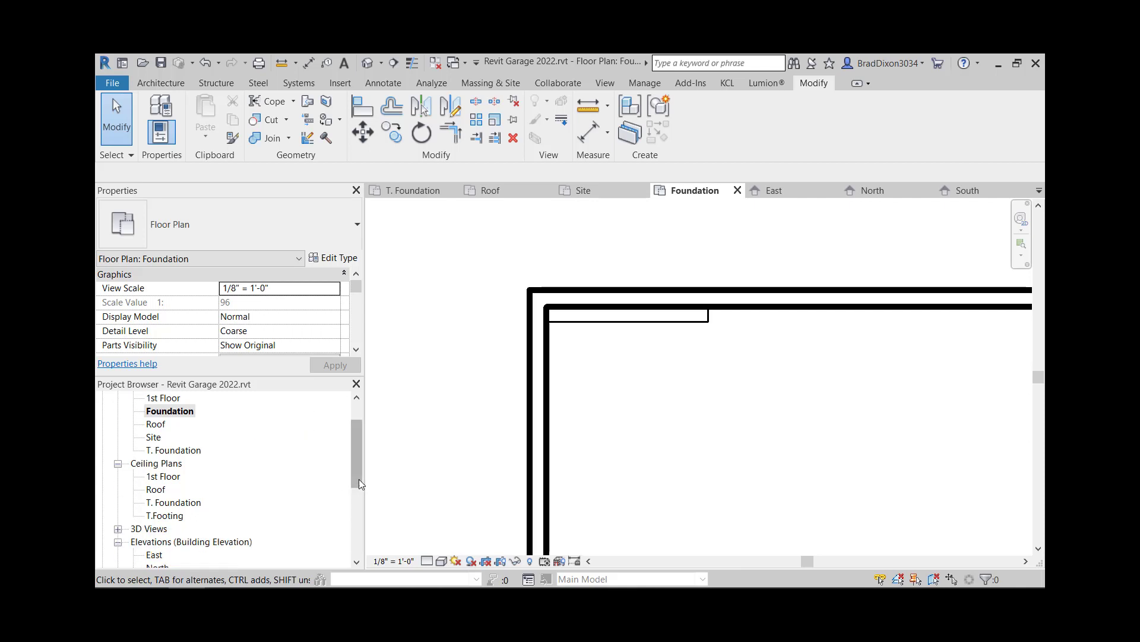
{"action": "scroll", "coordinate": [252, 492], "scroll_direction": "down", "scroll_amount": 2}
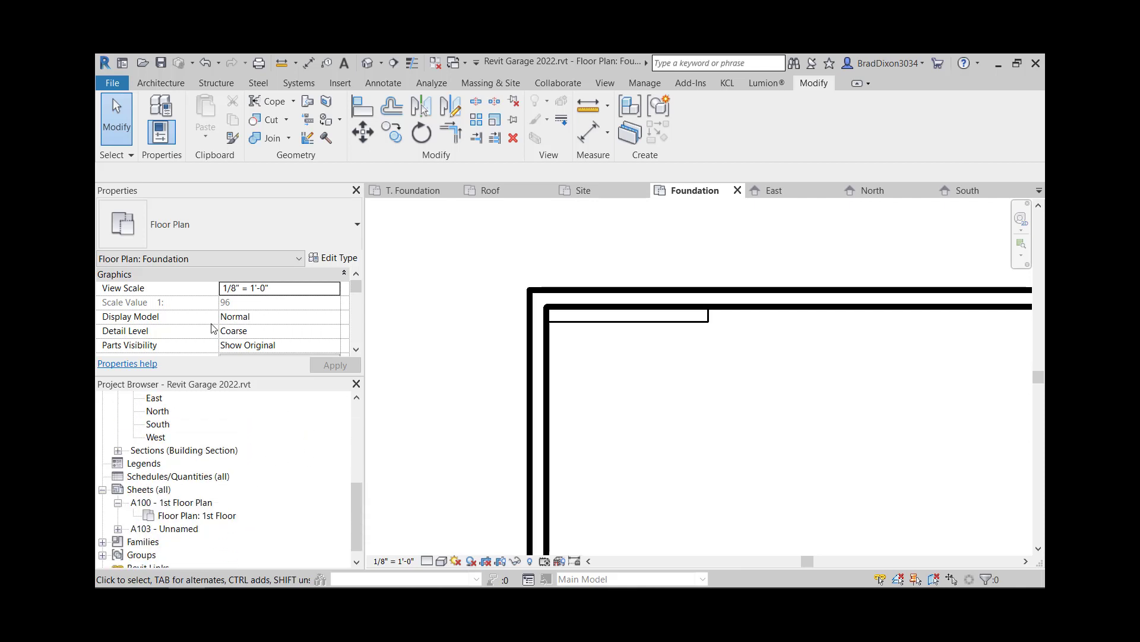
{"action": "scroll", "coordinate": [256, 332], "scroll_direction": "down", "scroll_amount": 6}
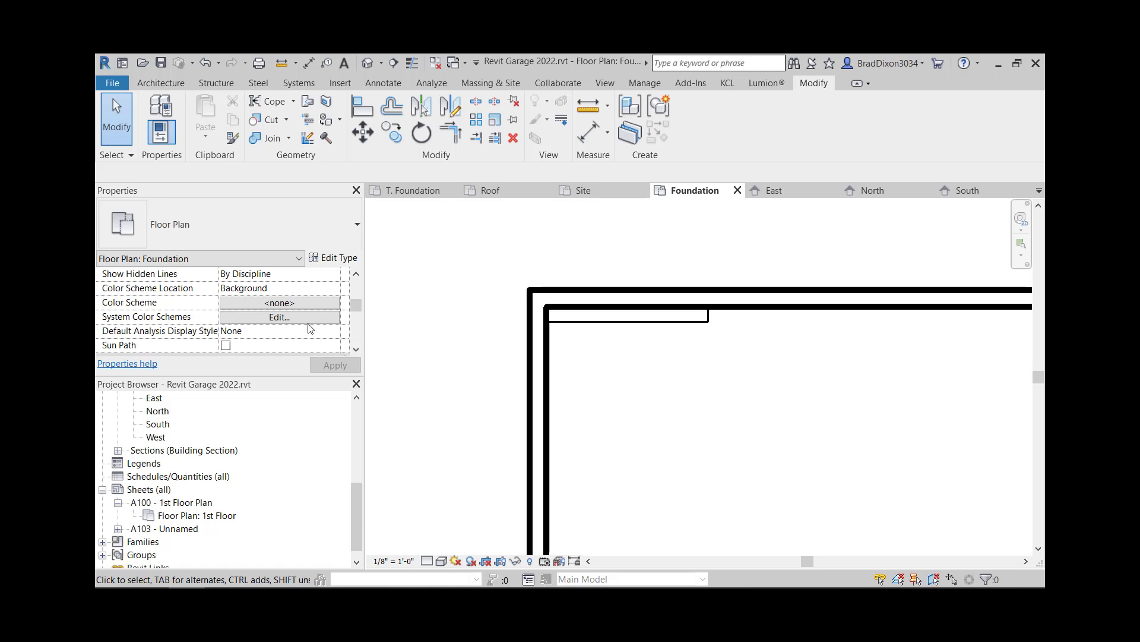
{"action": "scroll", "coordinate": [238, 306], "scroll_direction": "down", "scroll_amount": 1}
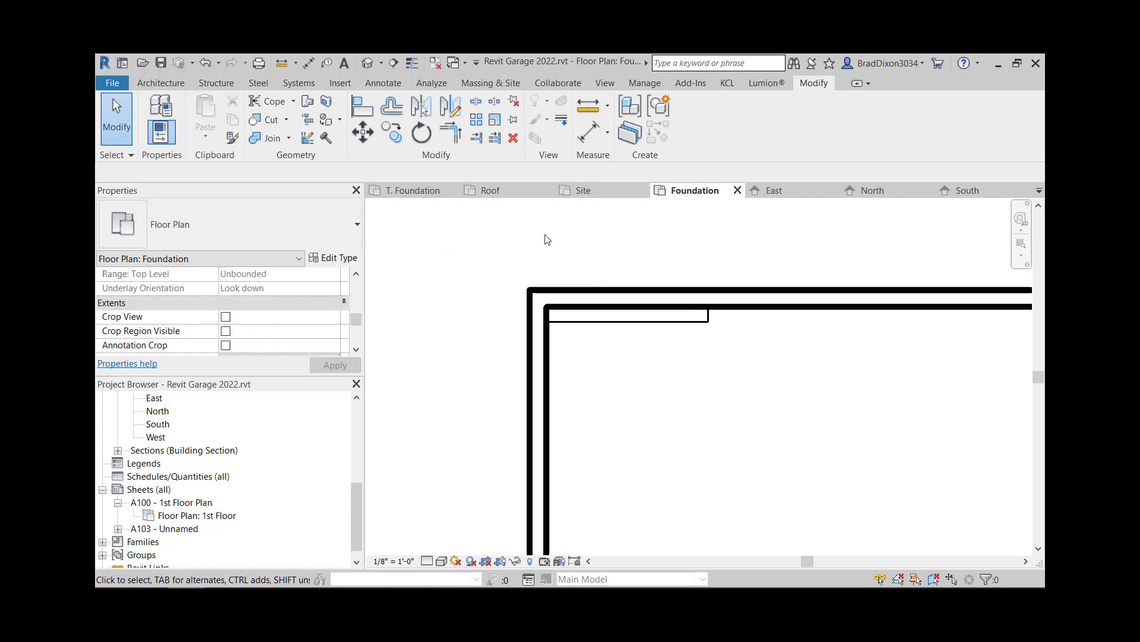
{"action": "scroll", "coordinate": [237, 324], "scroll_direction": "down", "scroll_amount": 2}
{"action": "scroll", "coordinate": [205, 321], "scroll_direction": "down", "scroll_amount": 1}
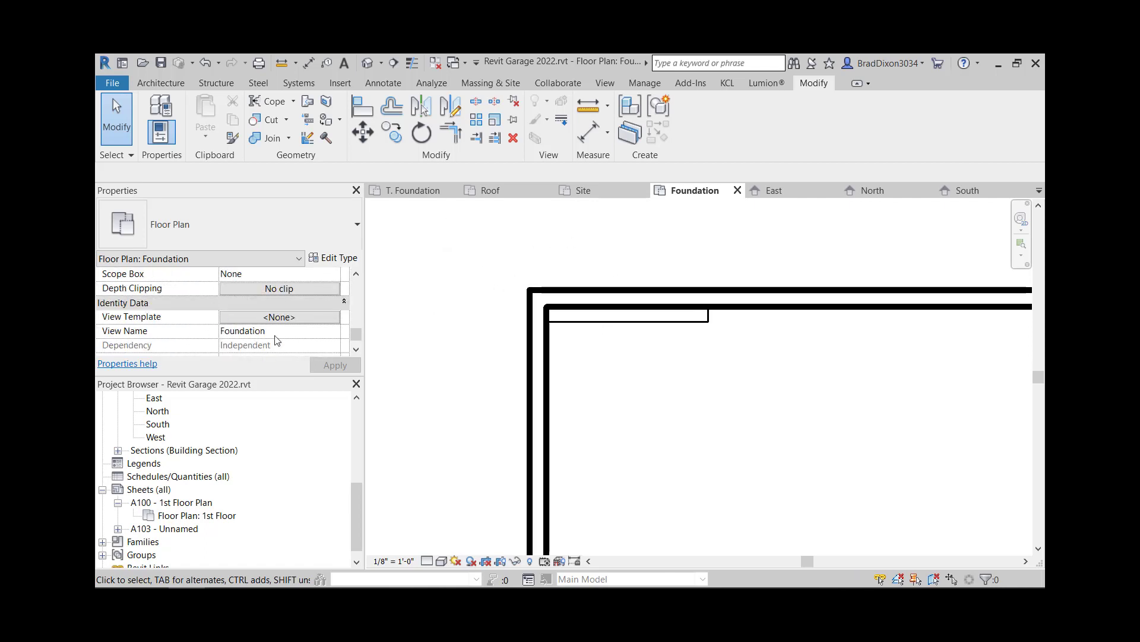
{"action": "scroll", "coordinate": [196, 317], "scroll_direction": "up", "scroll_amount": 4}
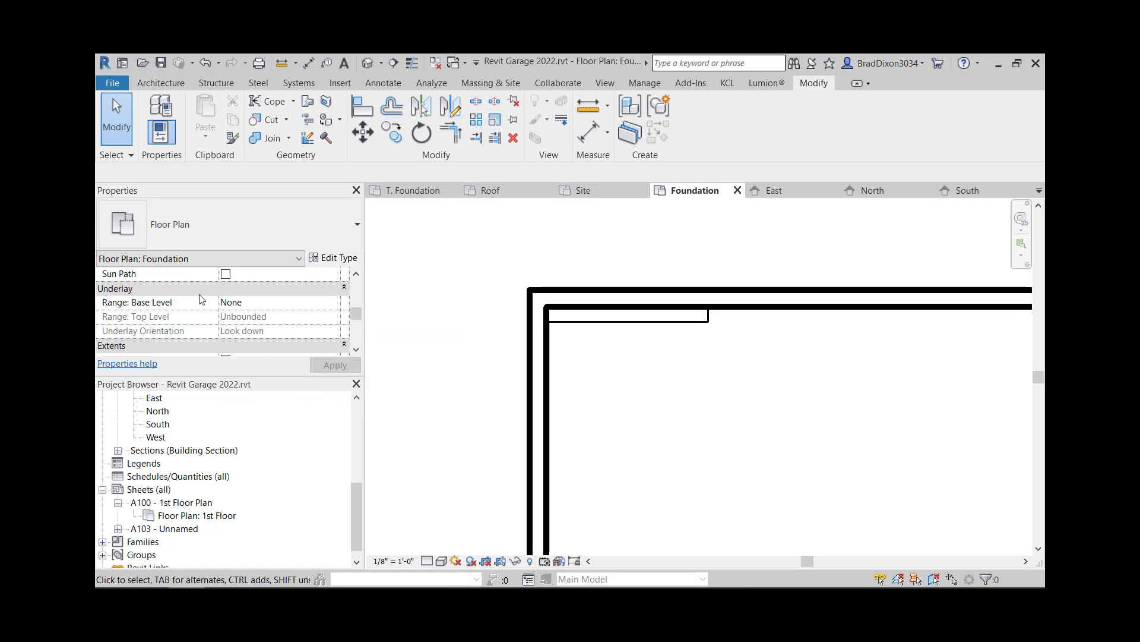
{"action": "scroll", "coordinate": [187, 300], "scroll_direction": "up", "scroll_amount": 1}
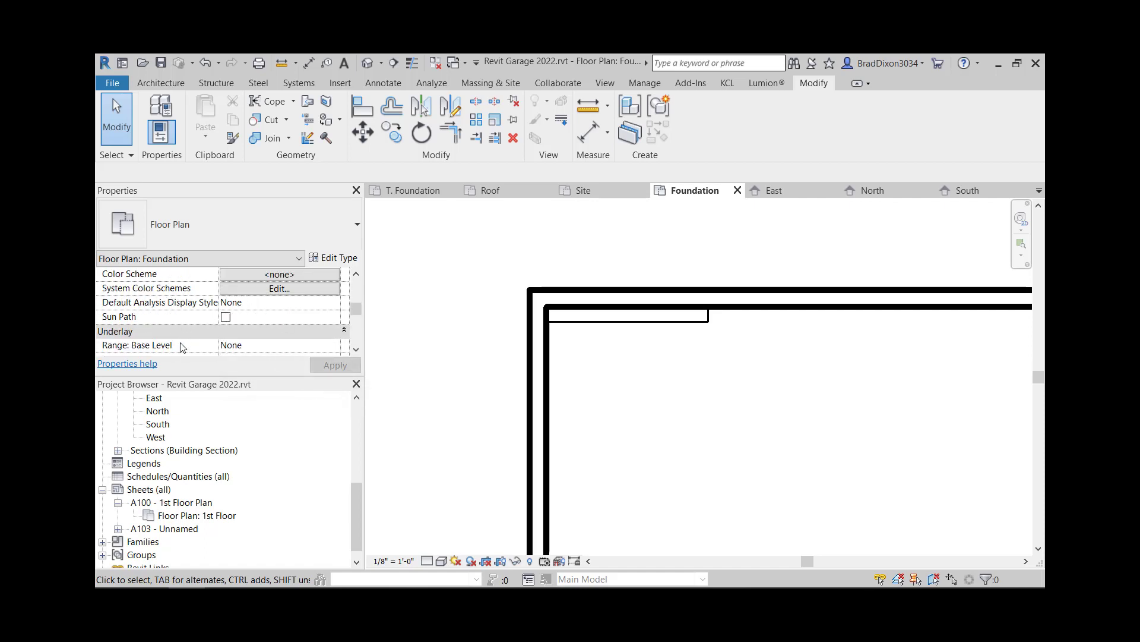
{"action": "scroll", "coordinate": [208, 342], "scroll_direction": "up", "scroll_amount": 3}
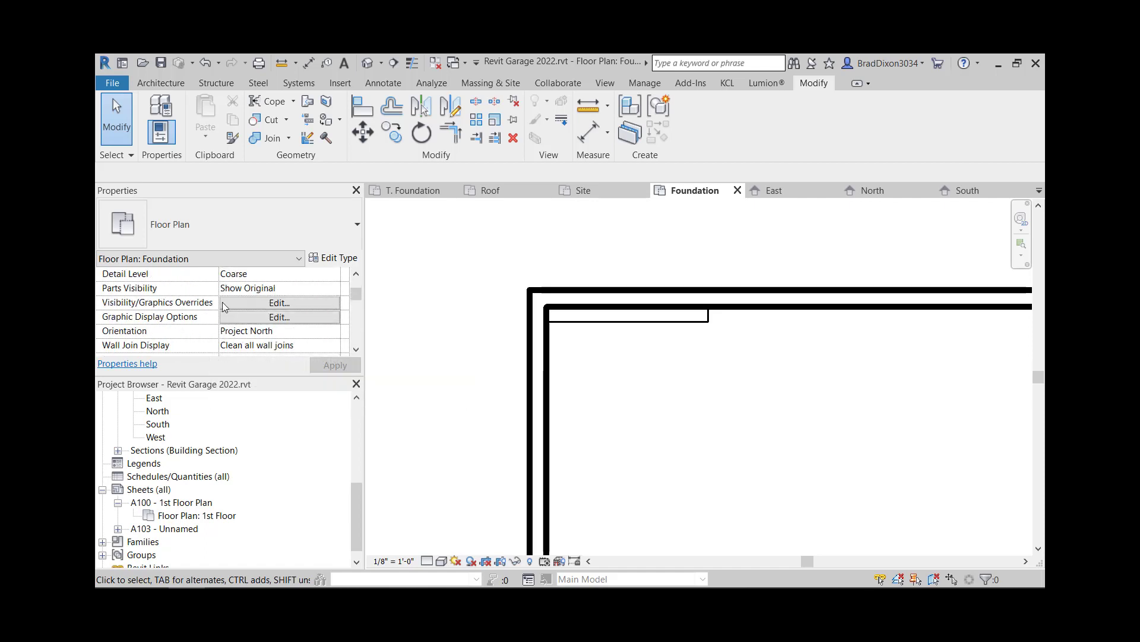
{"action": "scroll", "coordinate": [207, 304], "scroll_direction": "up", "scroll_amount": 2}
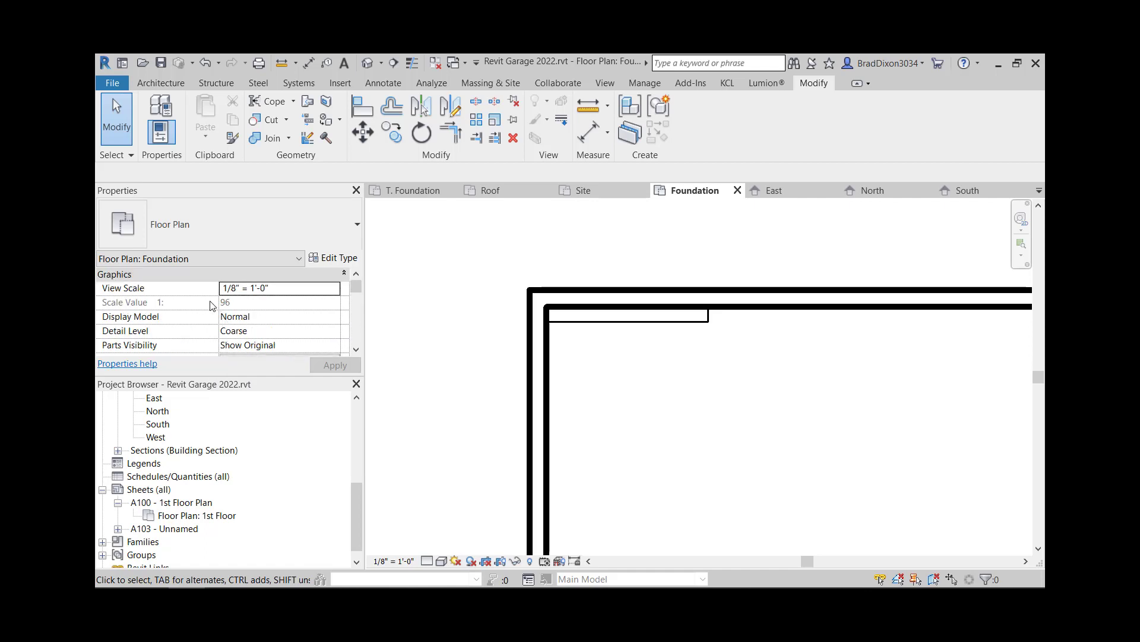
{"action": "scroll", "coordinate": [219, 312], "scroll_direction": "down", "scroll_amount": 5}
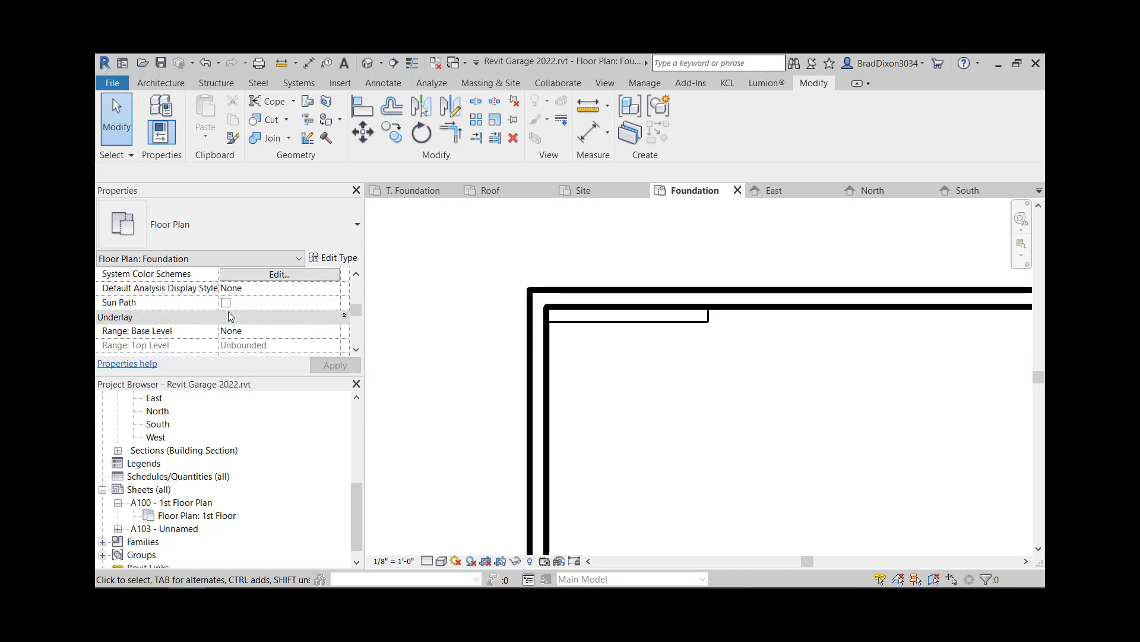
{"action": "scroll", "coordinate": [230, 316], "scroll_direction": "down", "scroll_amount": 4}
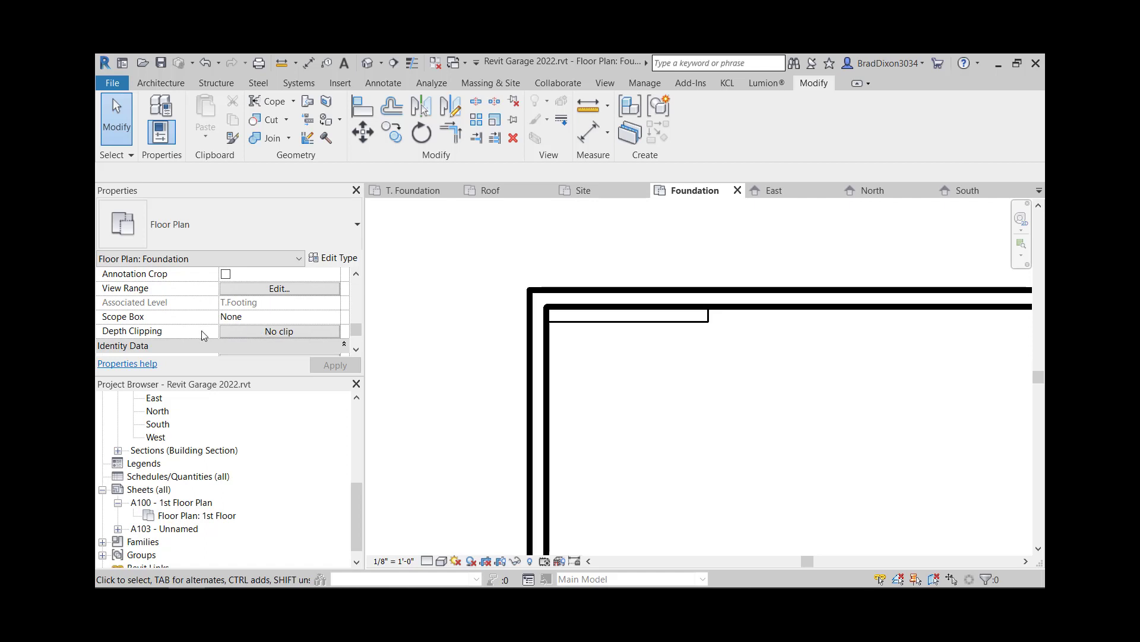
{"action": "scroll", "coordinate": [202, 334], "scroll_direction": "down", "scroll_amount": 4}
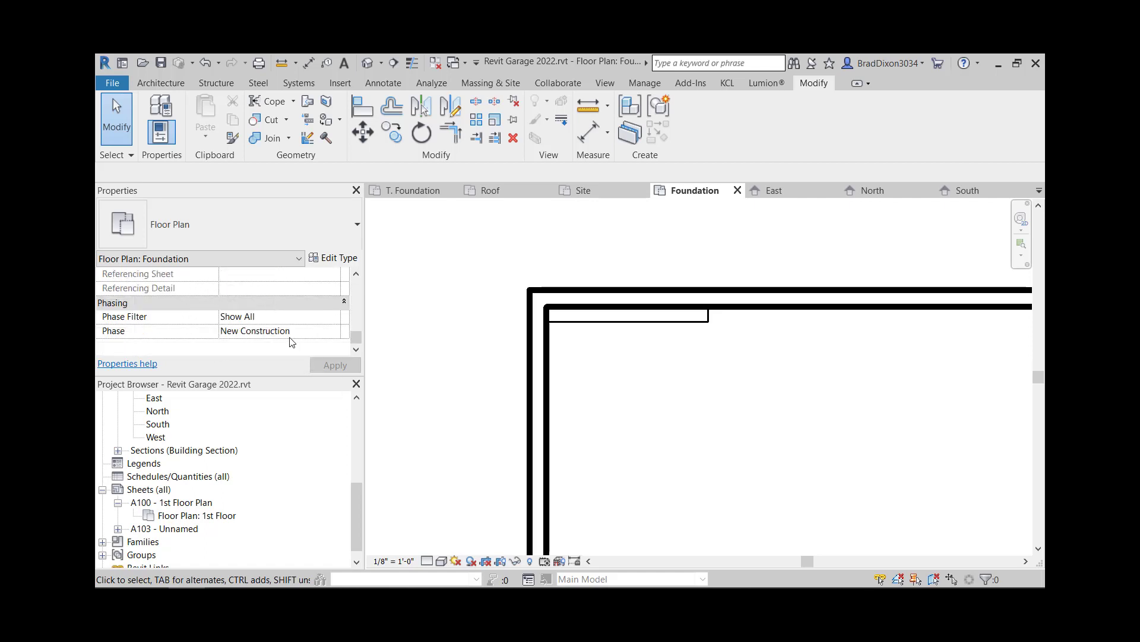
{"action": "scroll", "coordinate": [288, 338], "scroll_direction": "up", "scroll_amount": 3}
{"action": "scroll", "coordinate": [282, 332], "scroll_direction": "up", "scroll_amount": 1}
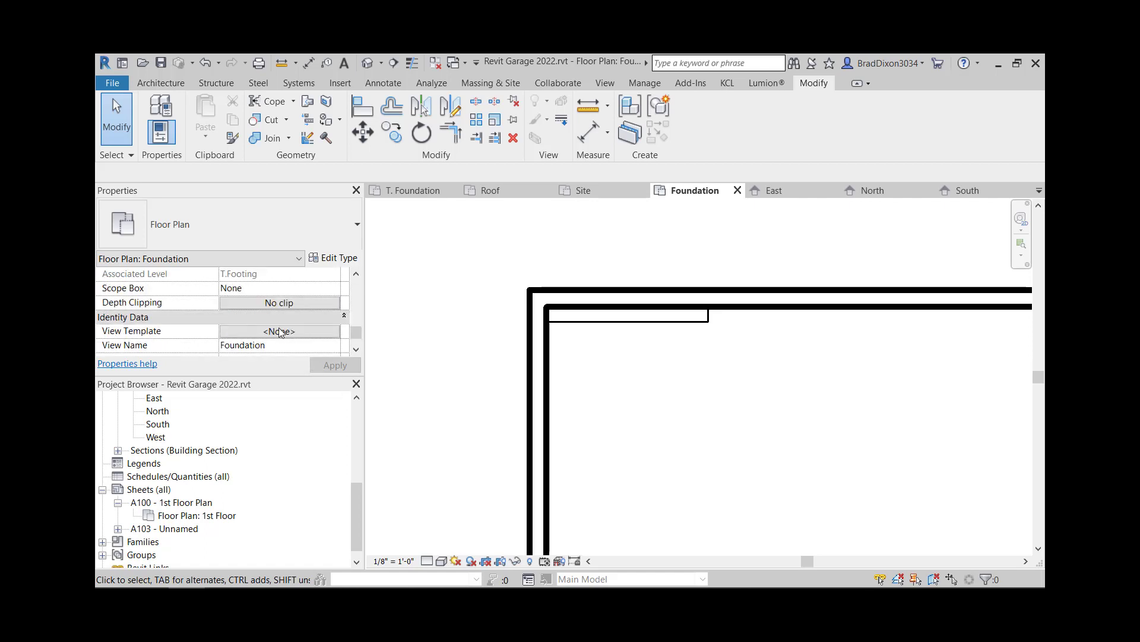
{"action": "scroll", "coordinate": [196, 324], "scroll_direction": "up", "scroll_amount": 1}
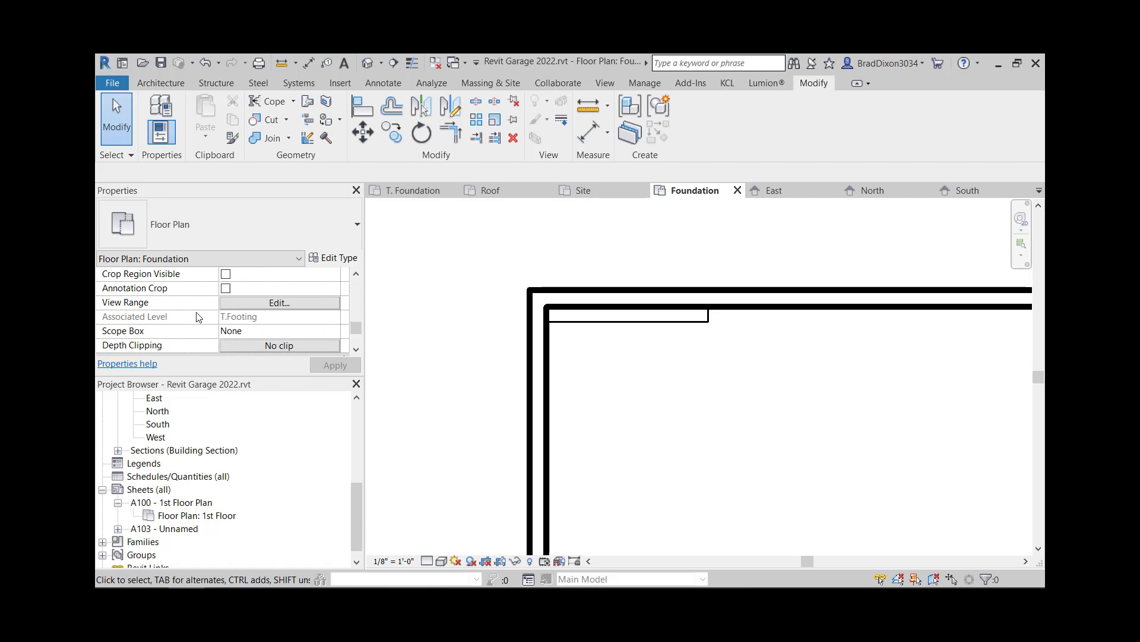
Set the Foundation plan's view range to a top offset of 2' 0" and a cut plane offset of 2' 0"
{"action": "left_click", "coordinate": [272, 304]}
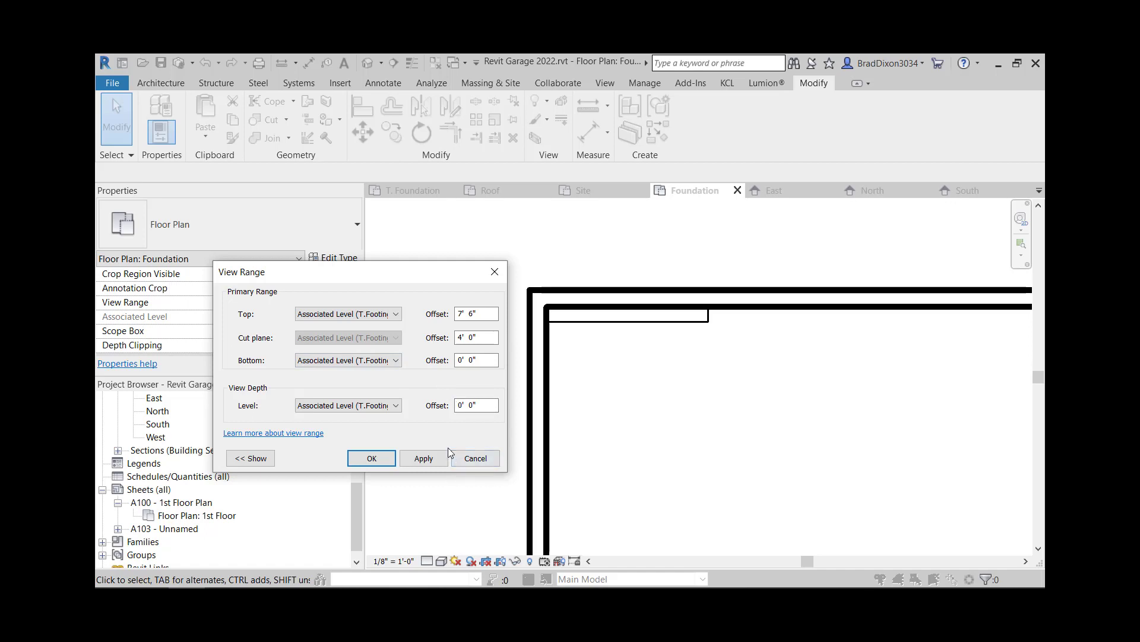
{"action": "left_click_drag", "start_coordinate": [489, 314], "coordinate": [455, 320]}
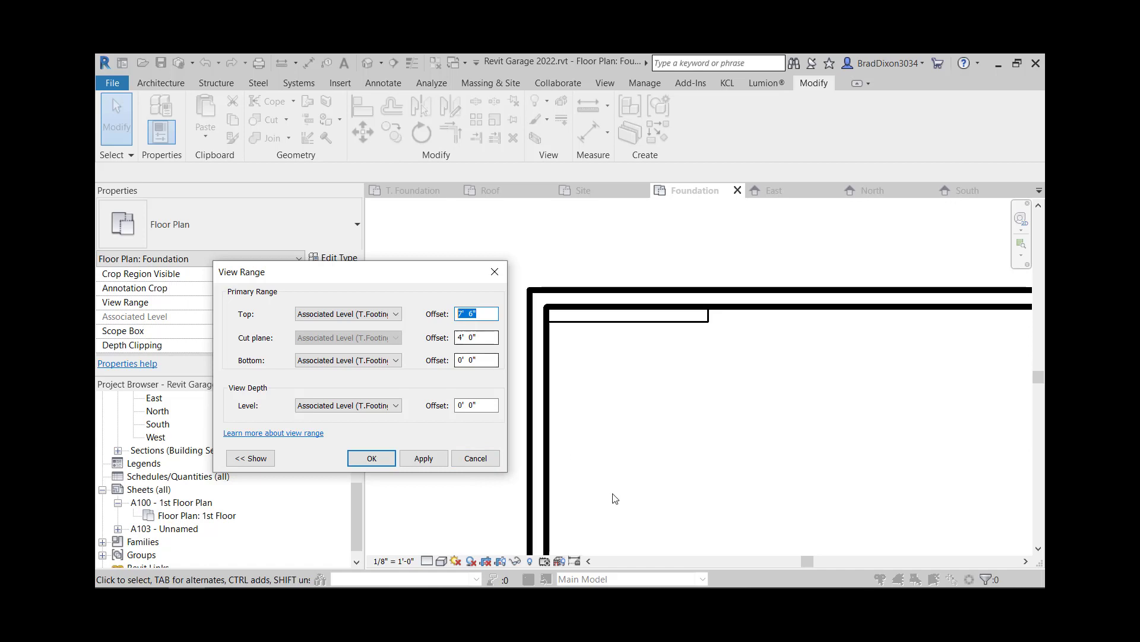
{"action": "type", "text": "1"}
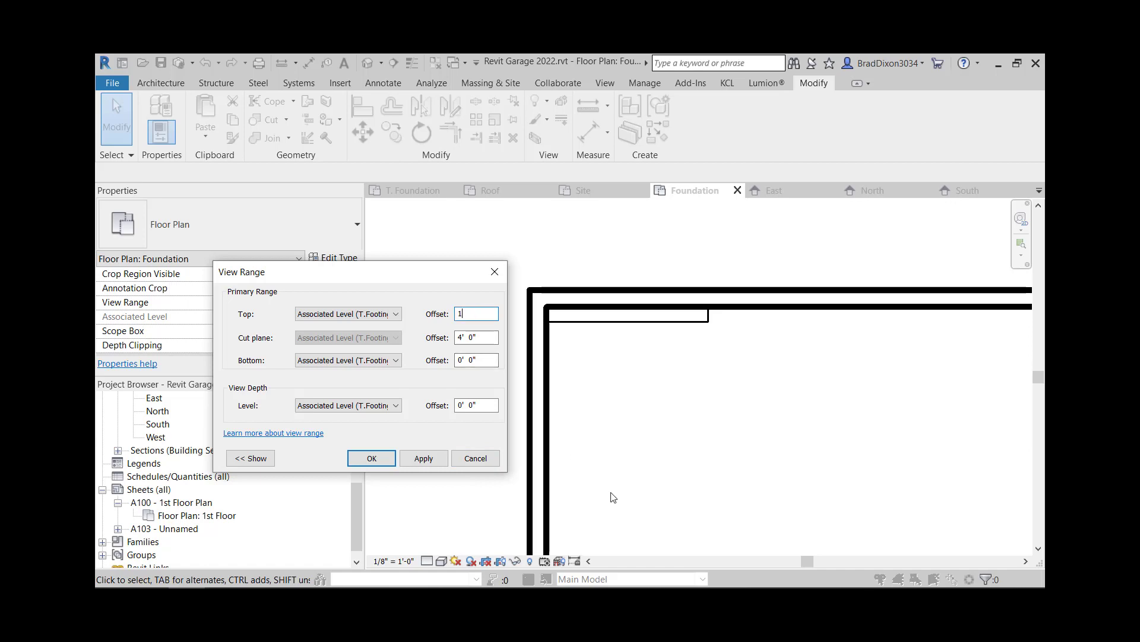
{"action": "left_click", "coordinate": [492, 337]}
{"action": "key", "text": "shift+Tab"}
{"action": "type", "text": "2"}
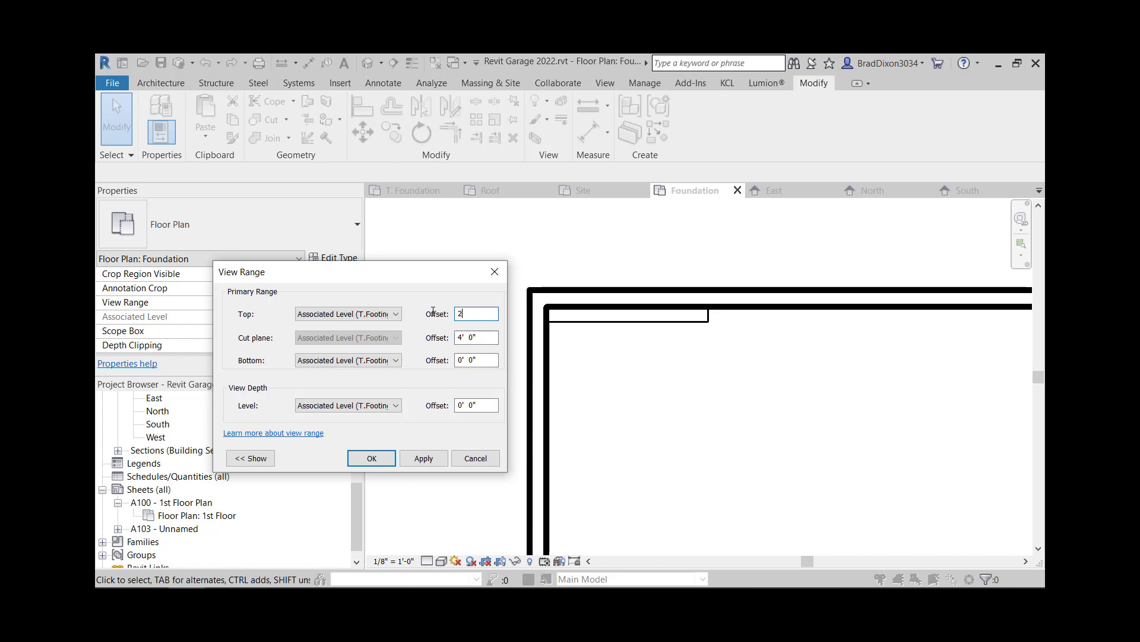
{"action": "key", "text": "Tab"}
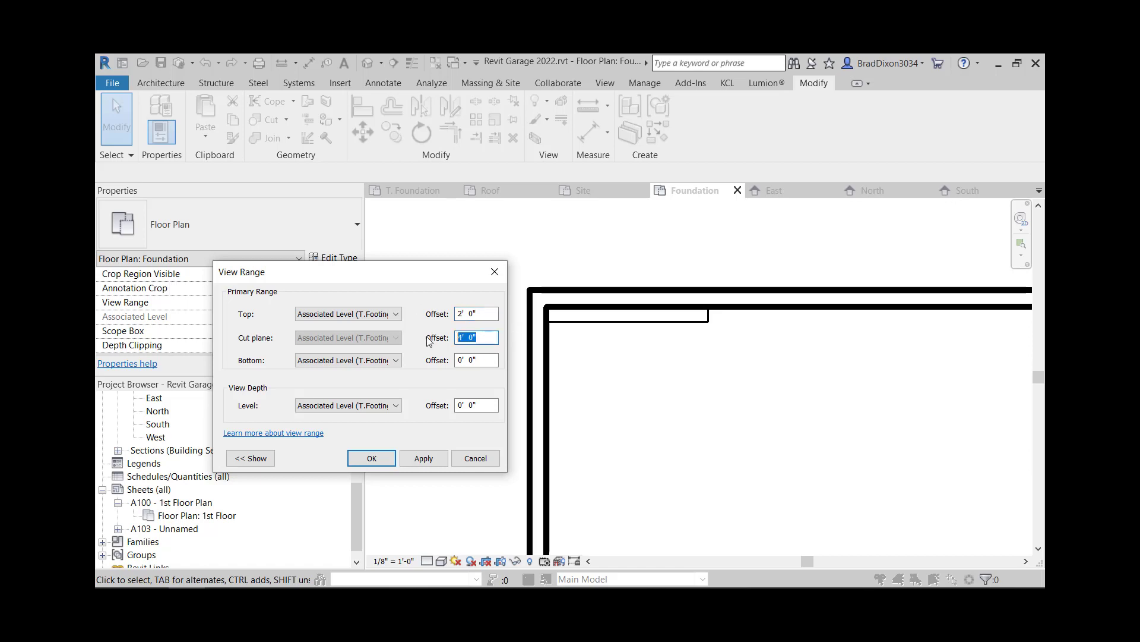
{"action": "type", "text": "2"}
{"action": "left_click", "coordinate": [423, 458]}
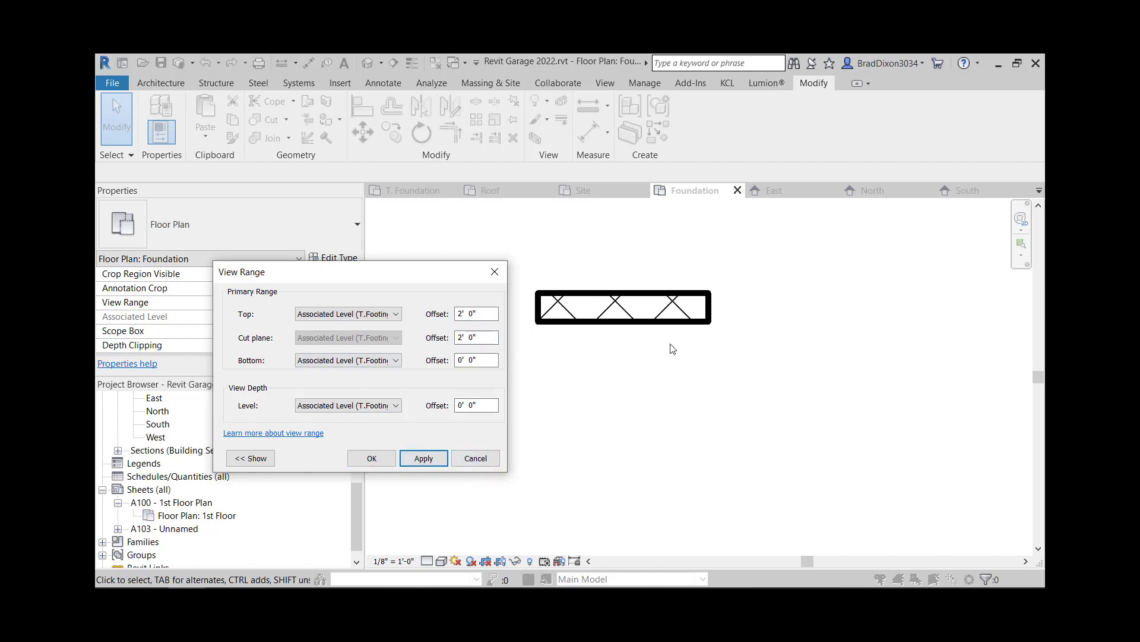
{"action": "left_click", "coordinate": [623, 336]}
{"action": "left_click_drag", "start_coordinate": [483, 359], "coordinate": [451, 361]}
{"action": "left_click_drag", "start_coordinate": [484, 405], "coordinate": [453, 407]}
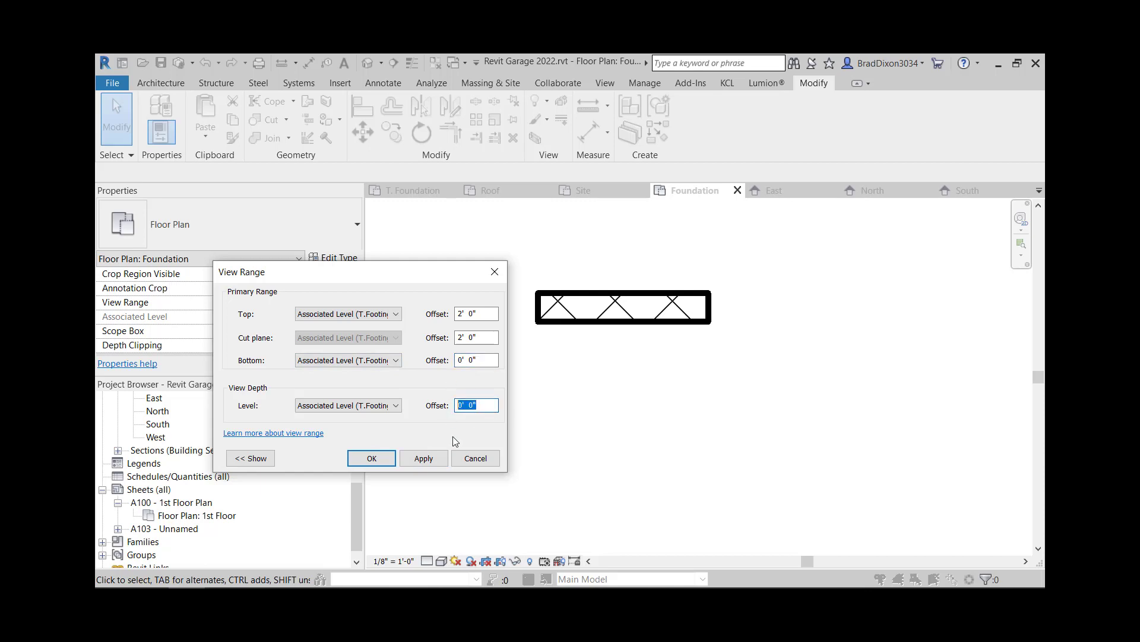
{"action": "left_click", "coordinate": [370, 460]}
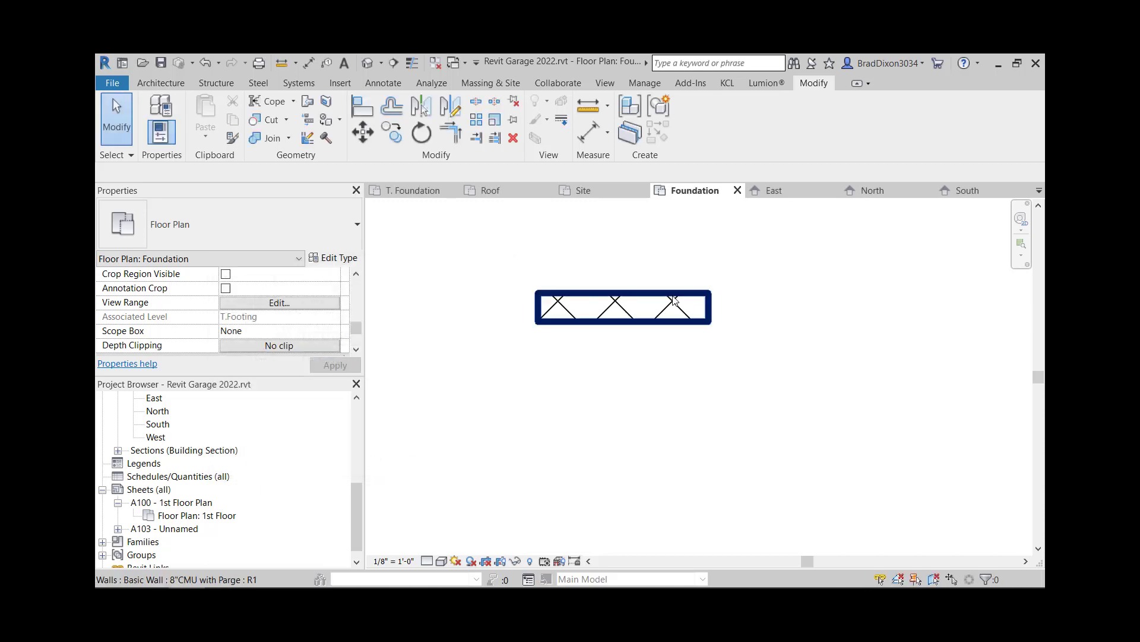
{"action": "left_click", "coordinate": [646, 314]}
{"action": "left_click", "coordinate": [730, 404]}
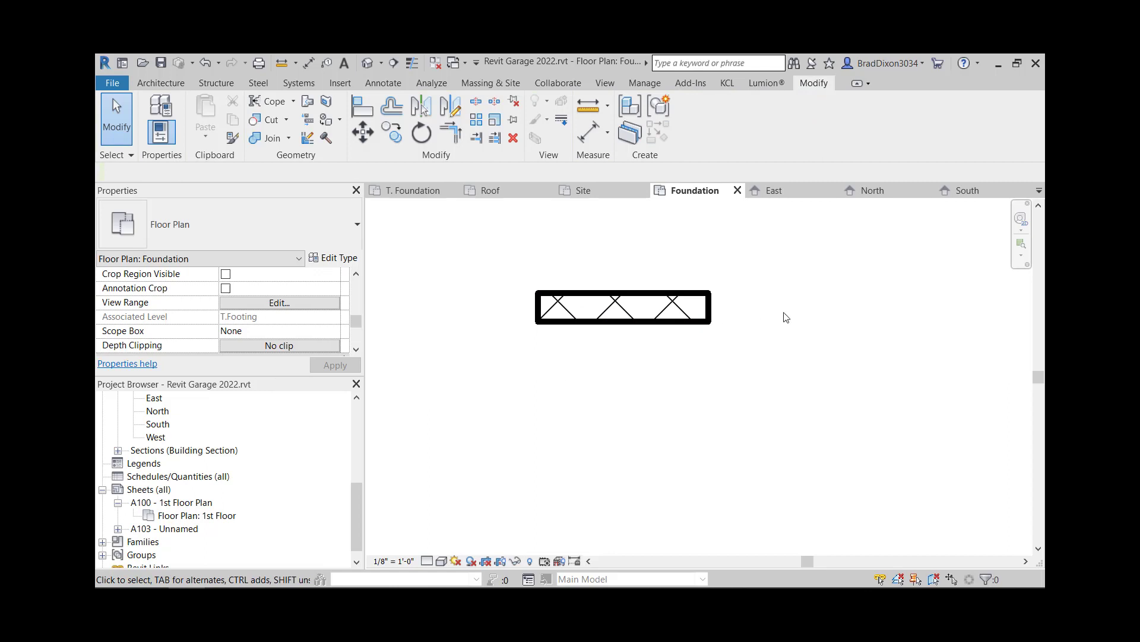
{"action": "scroll", "coordinate": [282, 336], "scroll_direction": "down", "scroll_amount": 2}
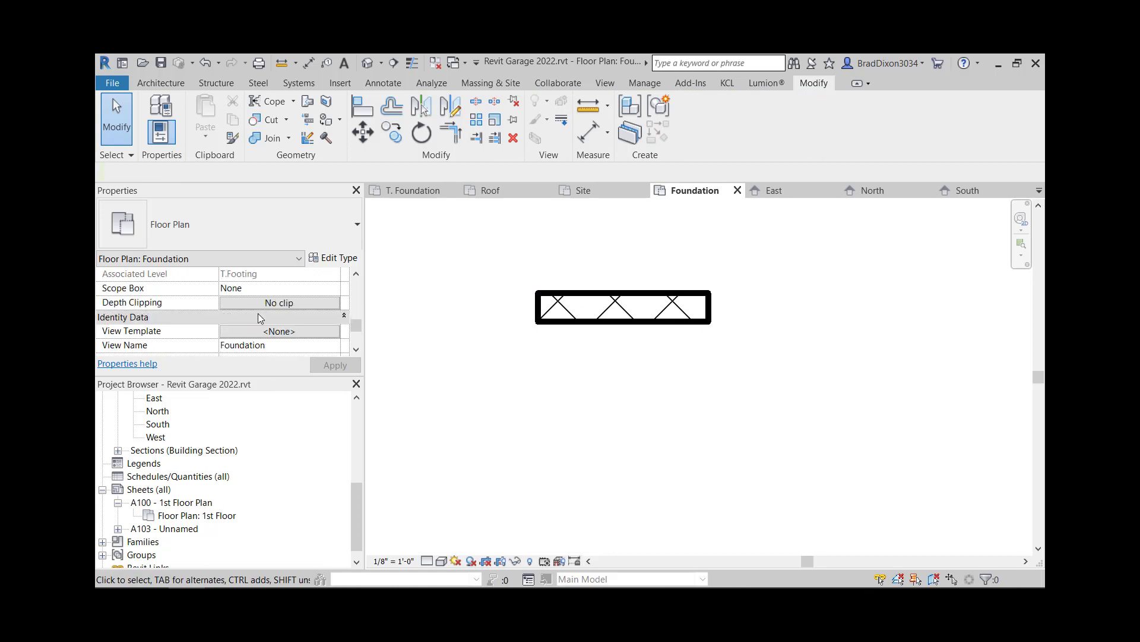
Set the Foundation plan's underlay base level to T. Foundation
{"action": "scroll", "coordinate": [163, 327], "scroll_direction": "up", "scroll_amount": 5}
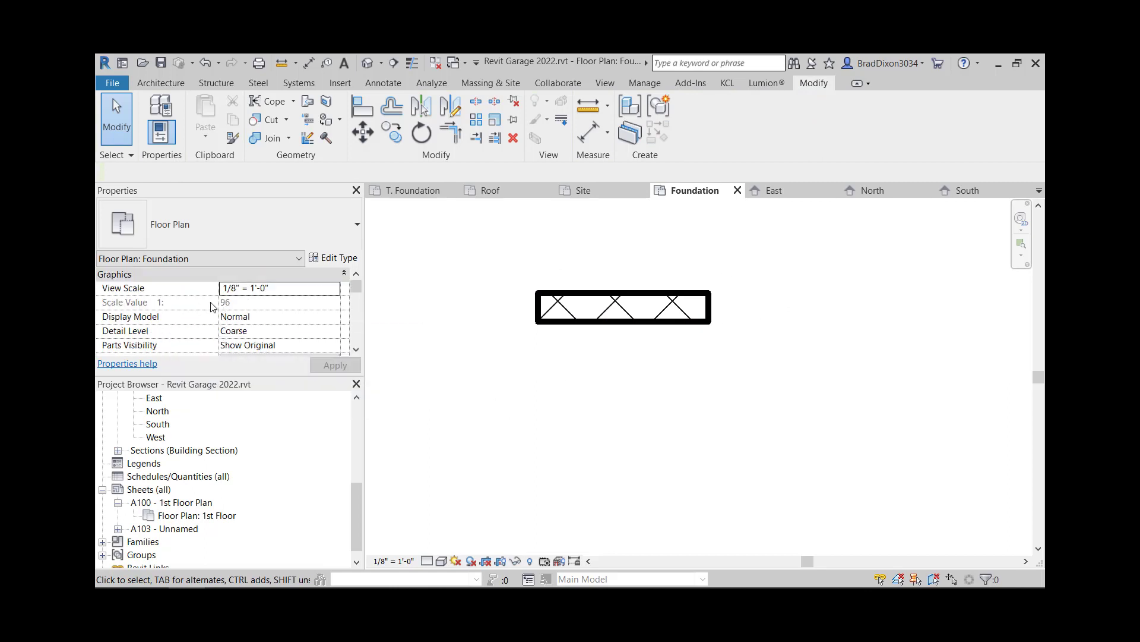
{"action": "scroll", "coordinate": [284, 333], "scroll_direction": "down", "scroll_amount": 2}
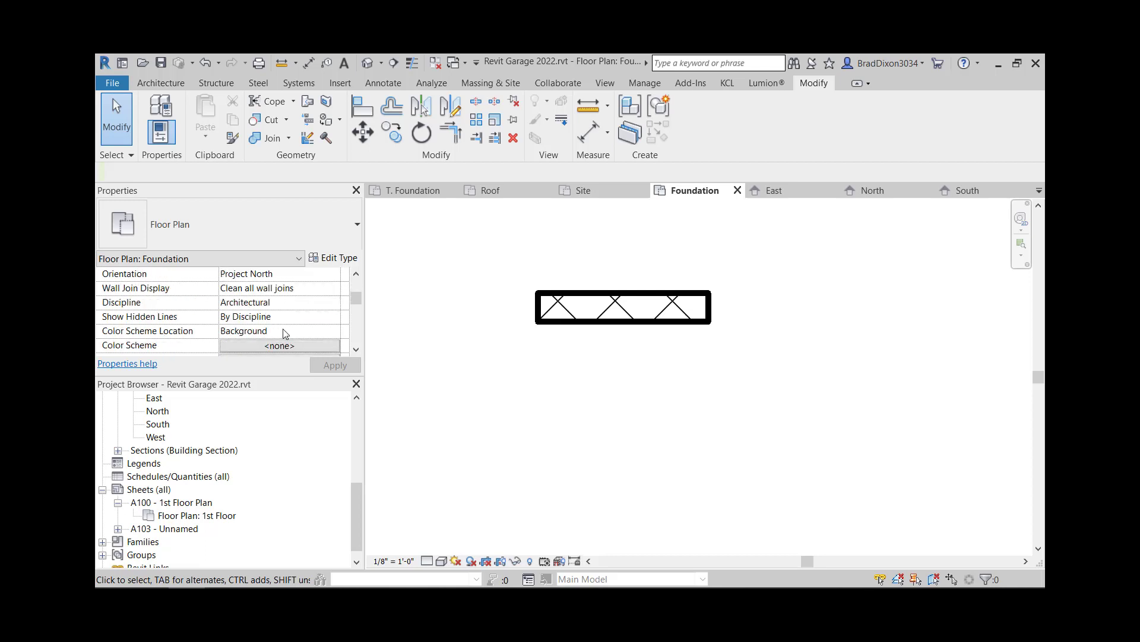
{"action": "scroll", "coordinate": [265, 323], "scroll_direction": "down", "scroll_amount": 2}
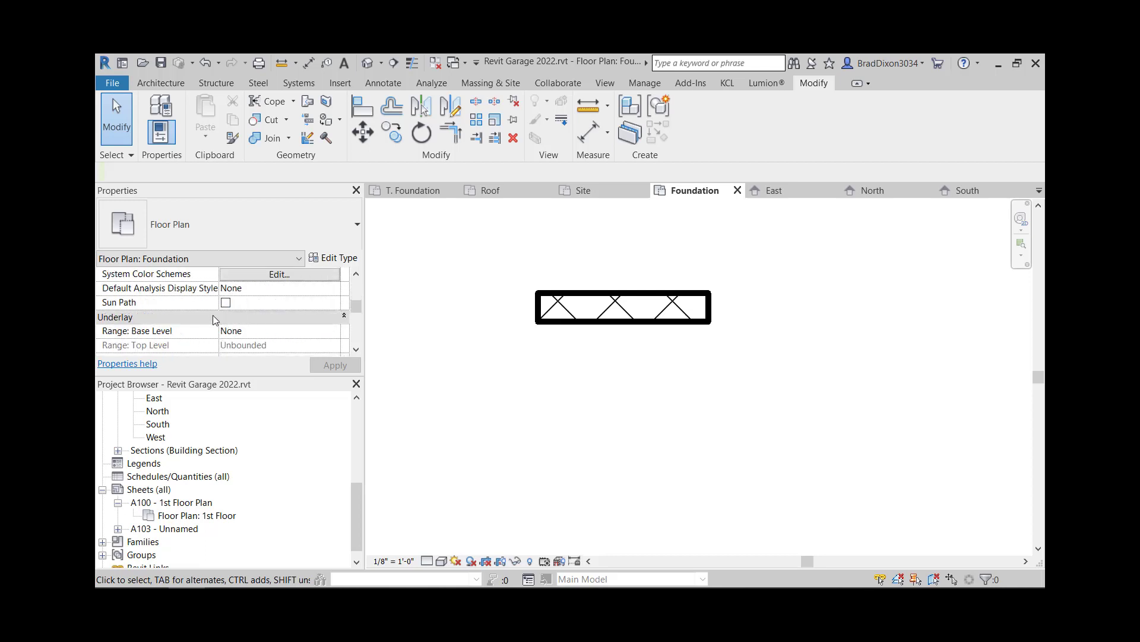
{"action": "left_click", "coordinate": [321, 330]}
{"action": "left_click", "coordinate": [334, 331]}
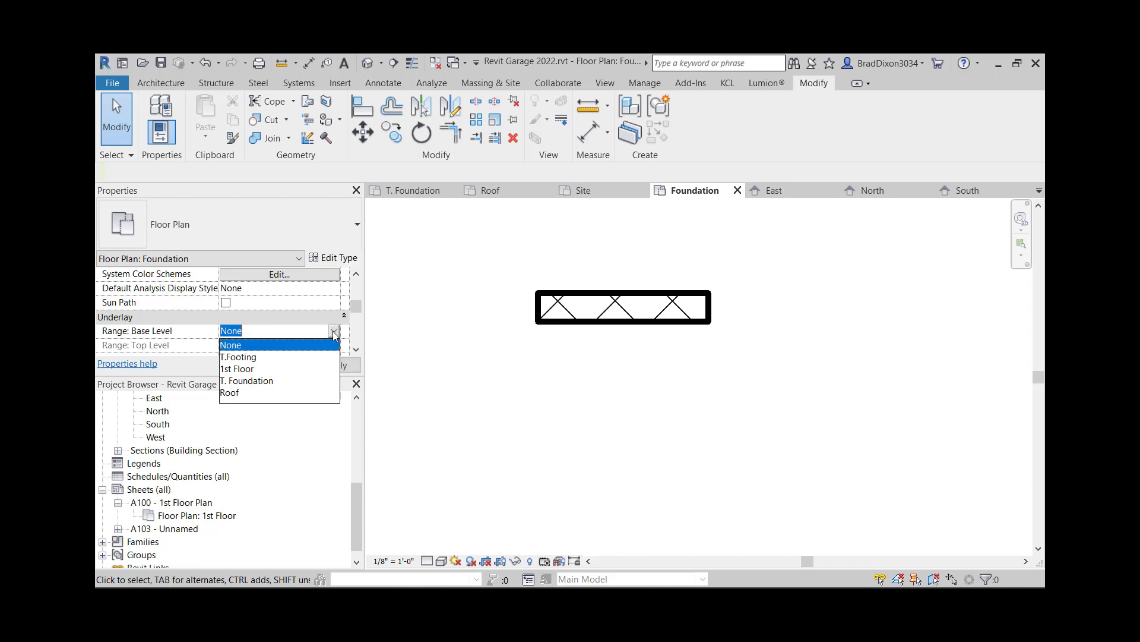
{"action": "left_click", "coordinate": [246, 381]}
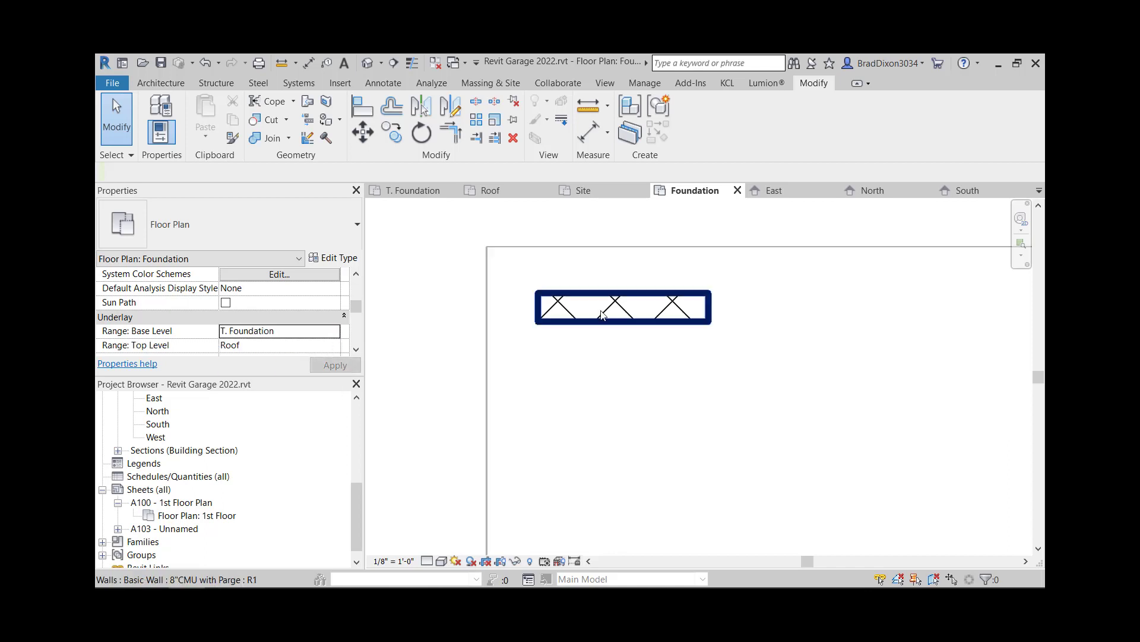
Try the 1st Floor as the underlay base level and check the plan
{"action": "left_click", "coordinate": [335, 331]}
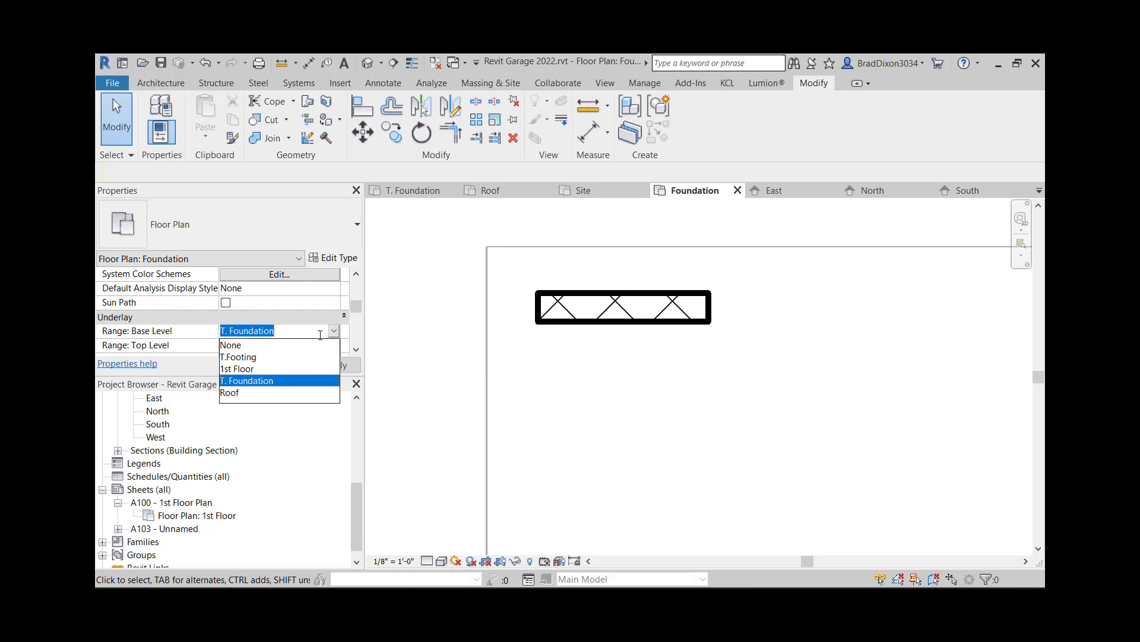
{"action": "left_click", "coordinate": [255, 367]}
{"action": "scroll", "coordinate": [609, 346], "scroll_direction": "down", "scroll_amount": 5}
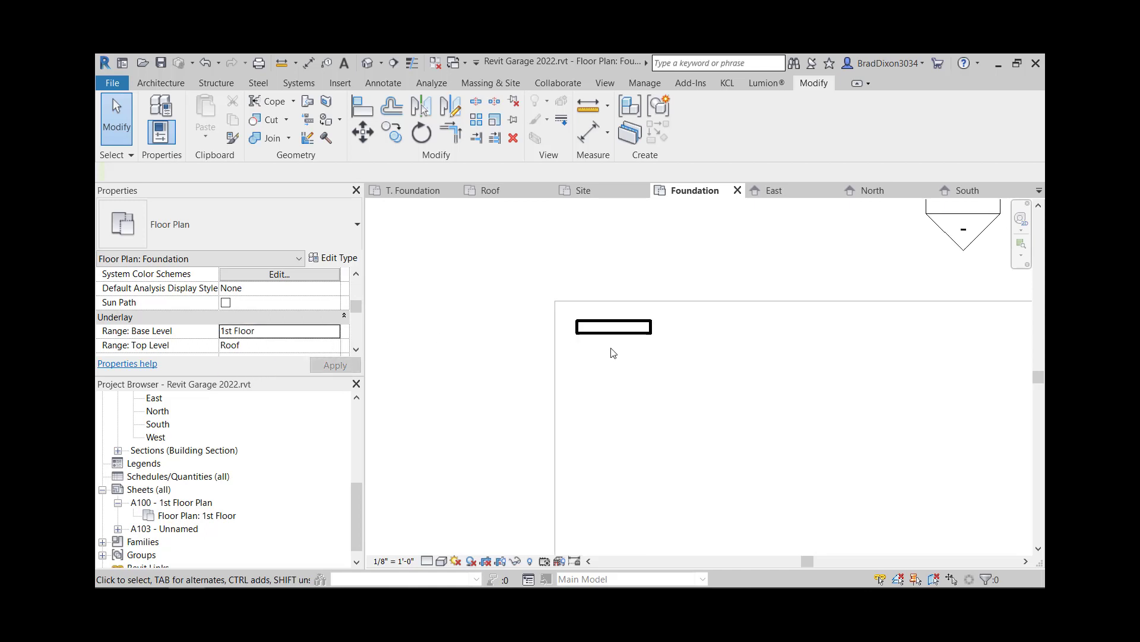
{"action": "scroll", "coordinate": [650, 416], "scroll_direction": "up", "scroll_amount": 4}
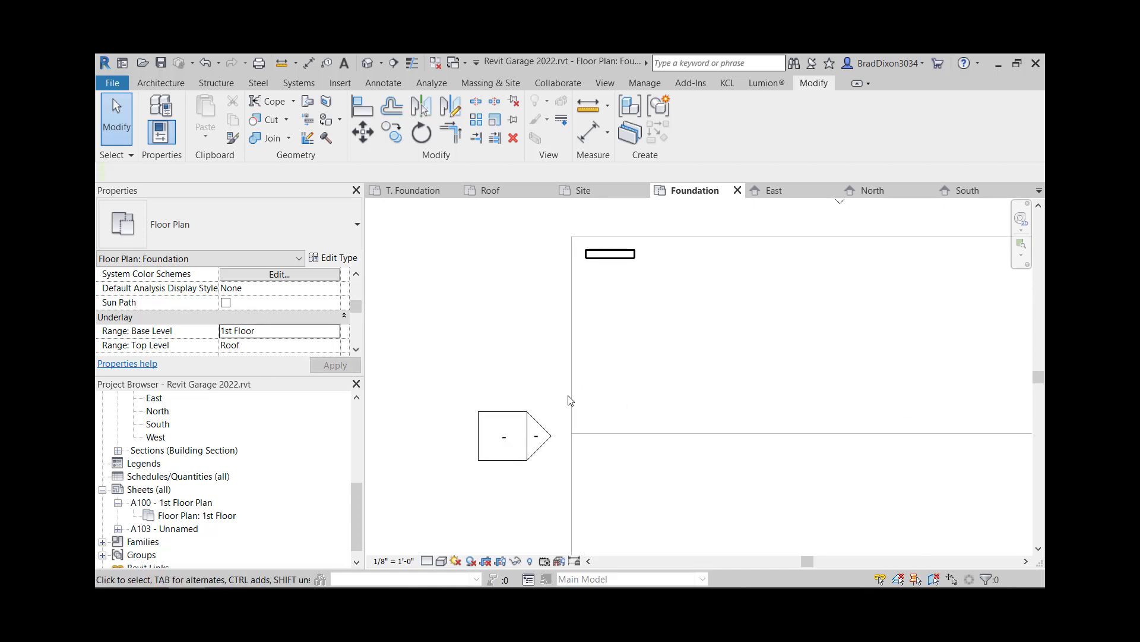
Set the underlay range to a base level of T. Foundation and a top level of Unbounded
{"action": "left_click", "coordinate": [324, 344]}
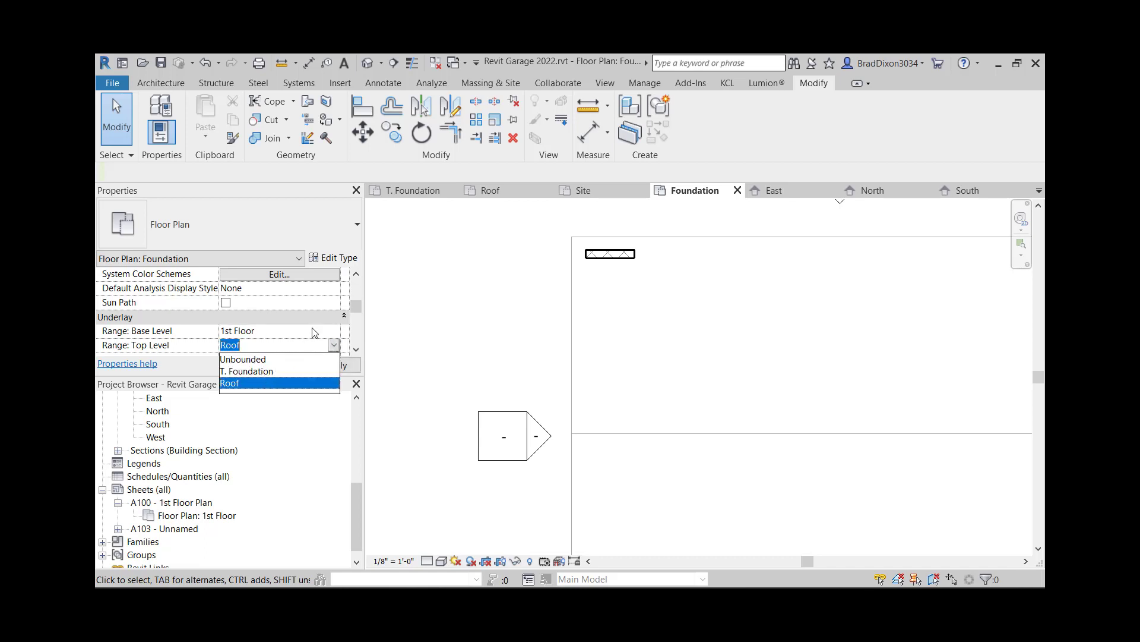
{"action": "left_click", "coordinate": [315, 332]}
{"action": "left_click", "coordinate": [328, 332]}
{"action": "left_click", "coordinate": [333, 331]}
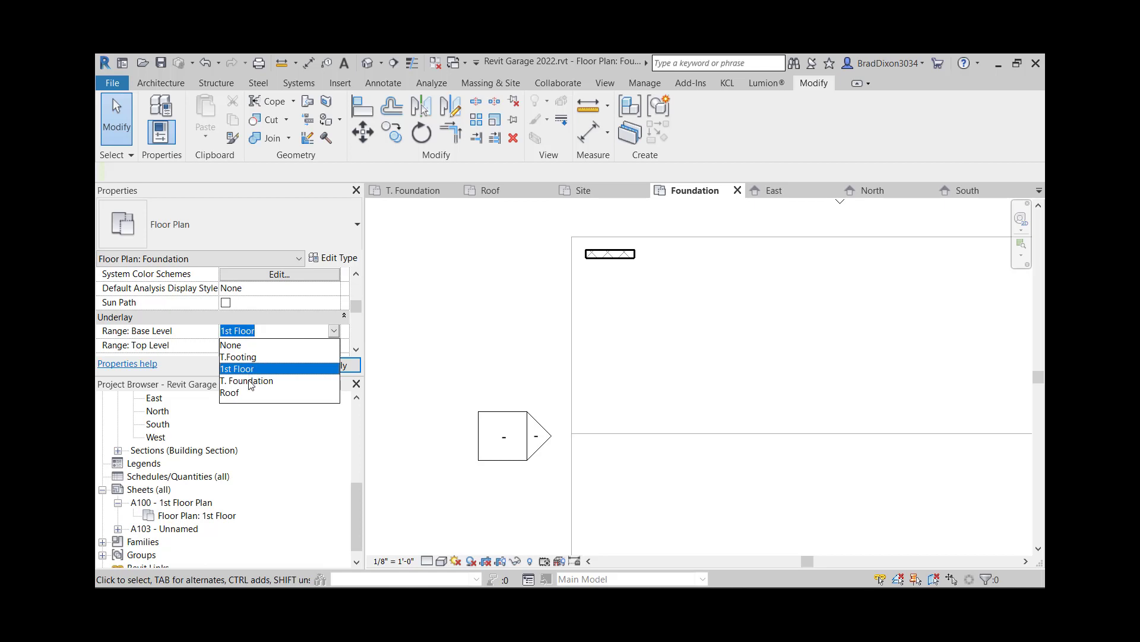
{"action": "left_click", "coordinate": [250, 381]}
{"action": "left_click", "coordinate": [333, 345]}
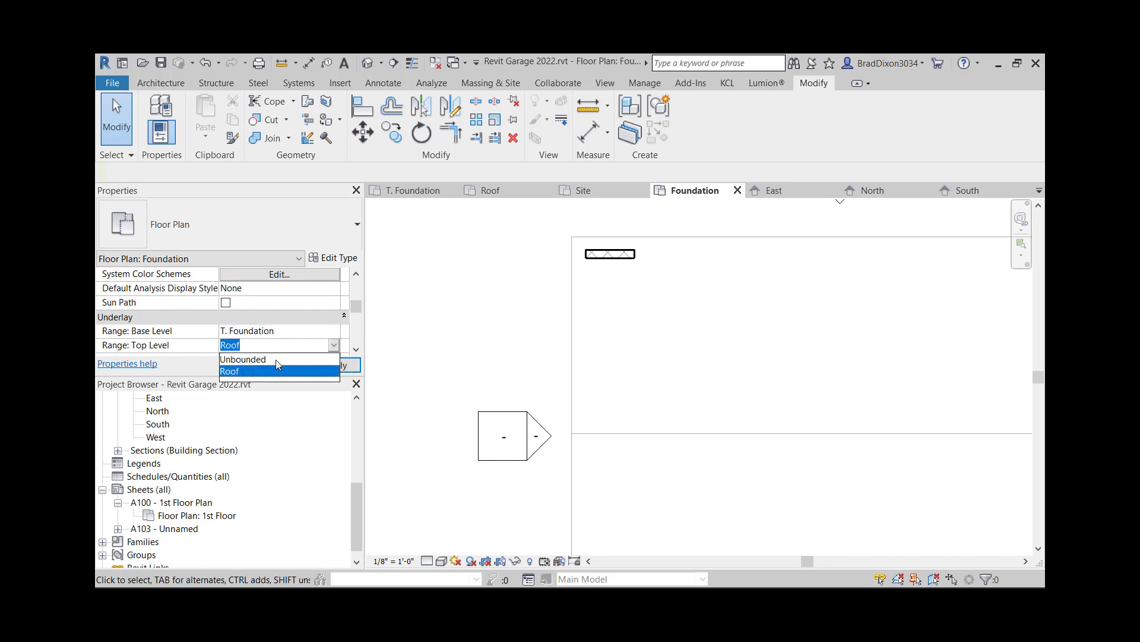
{"action": "left_click", "coordinate": [250, 359]}
{"action": "scroll", "coordinate": [285, 347], "scroll_direction": "down", "scroll_amount": 2}
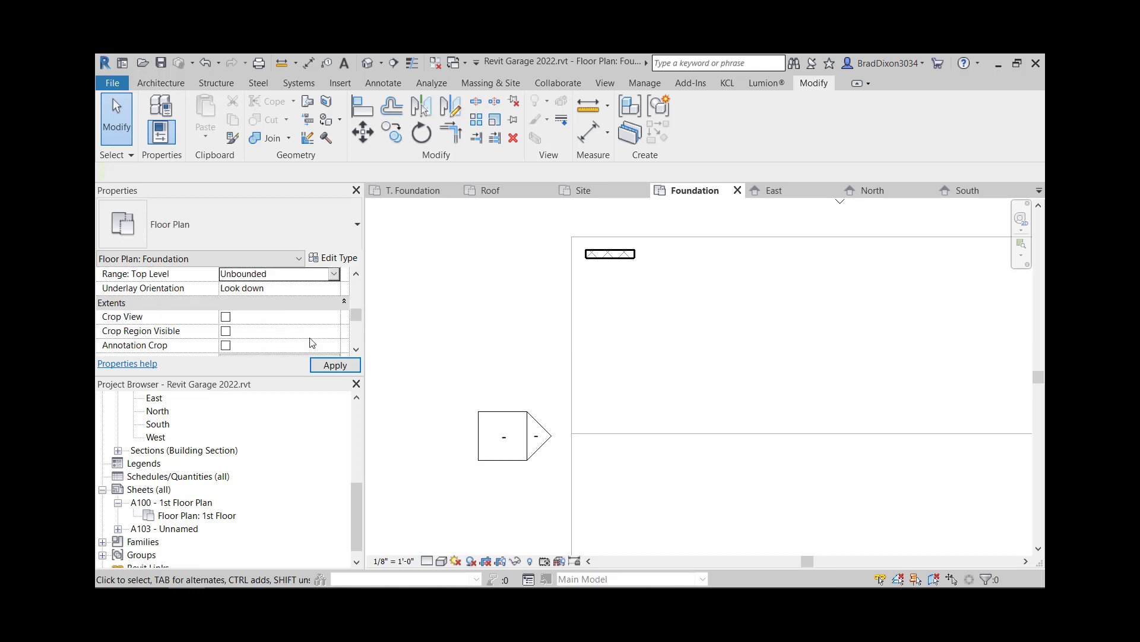
{"action": "scroll", "coordinate": [292, 302], "scroll_direction": "up", "scroll_amount": 1}
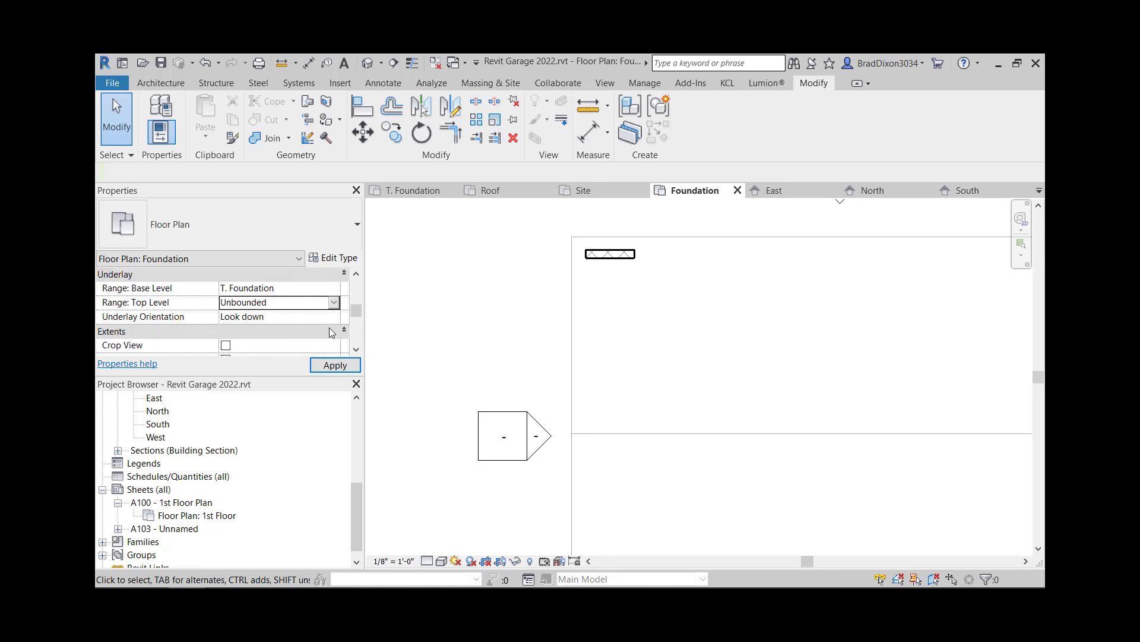
Set the underlay's top level to Roof and its orientation to Look up, and apply the changes
{"action": "left_click", "coordinate": [332, 302]}
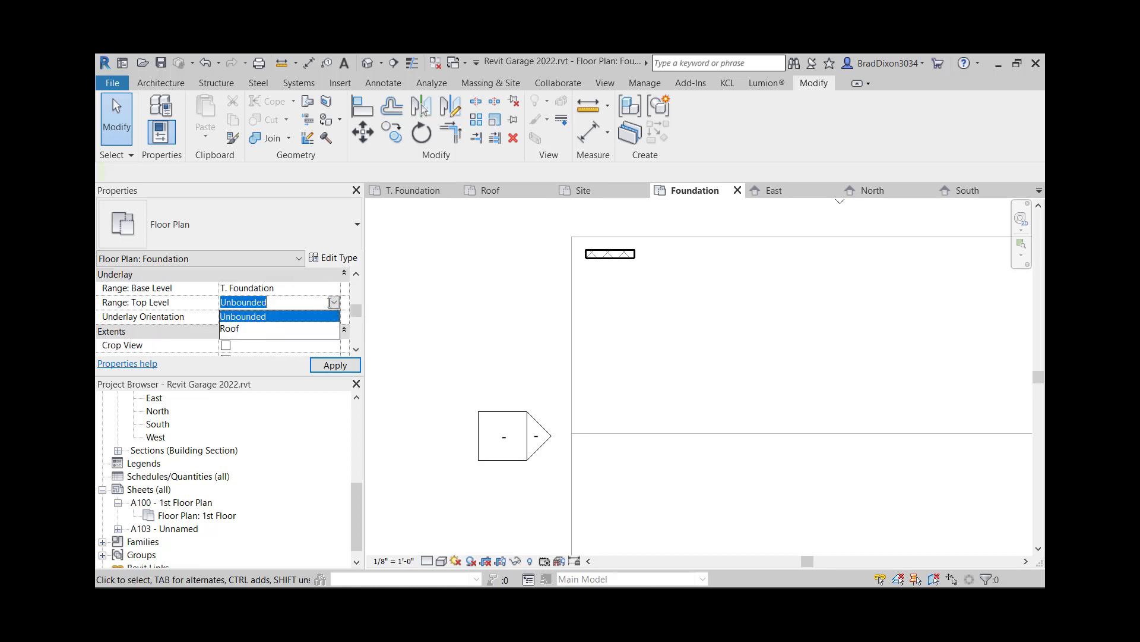
{"action": "left_click", "coordinate": [232, 328]}
{"action": "left_click", "coordinate": [261, 320]}
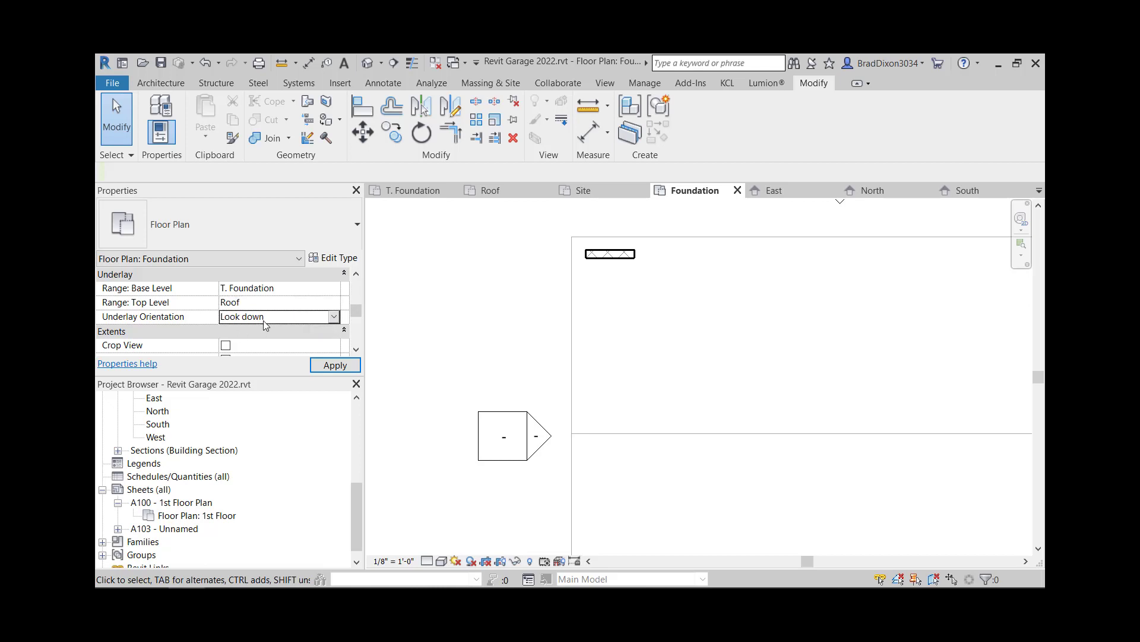
{"action": "left_click", "coordinate": [334, 318]}
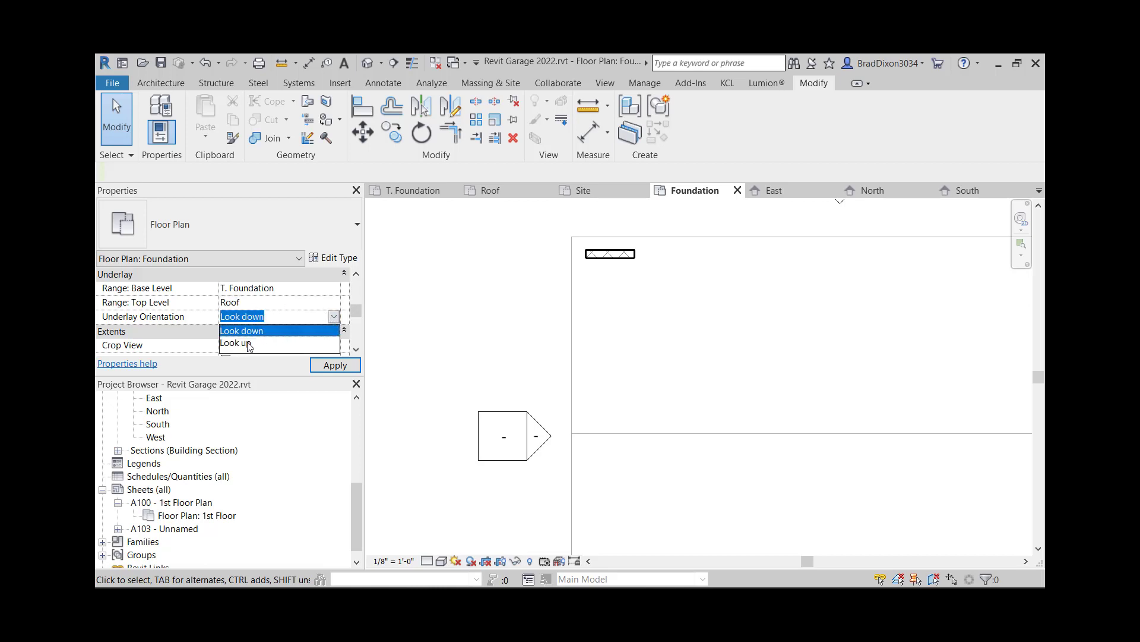
{"action": "left_click", "coordinate": [248, 343]}
{"action": "left_click", "coordinate": [335, 365]}
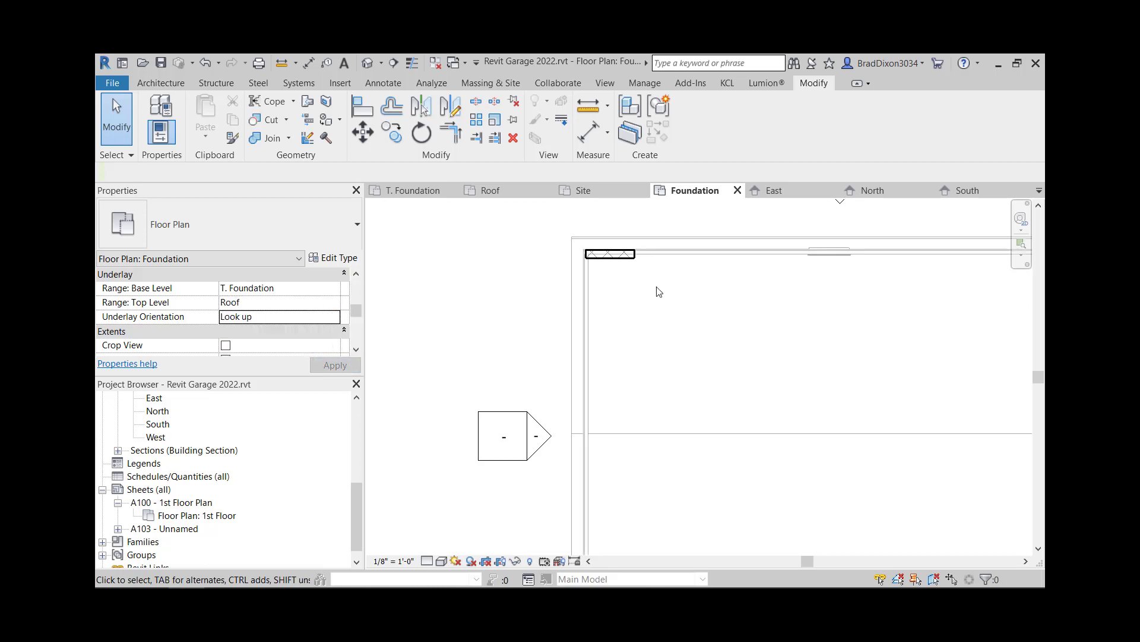
Set the underlay's top level to Unbounded and check the existing foundation wall against the underlay lines
{"action": "left_click", "coordinate": [320, 304]}
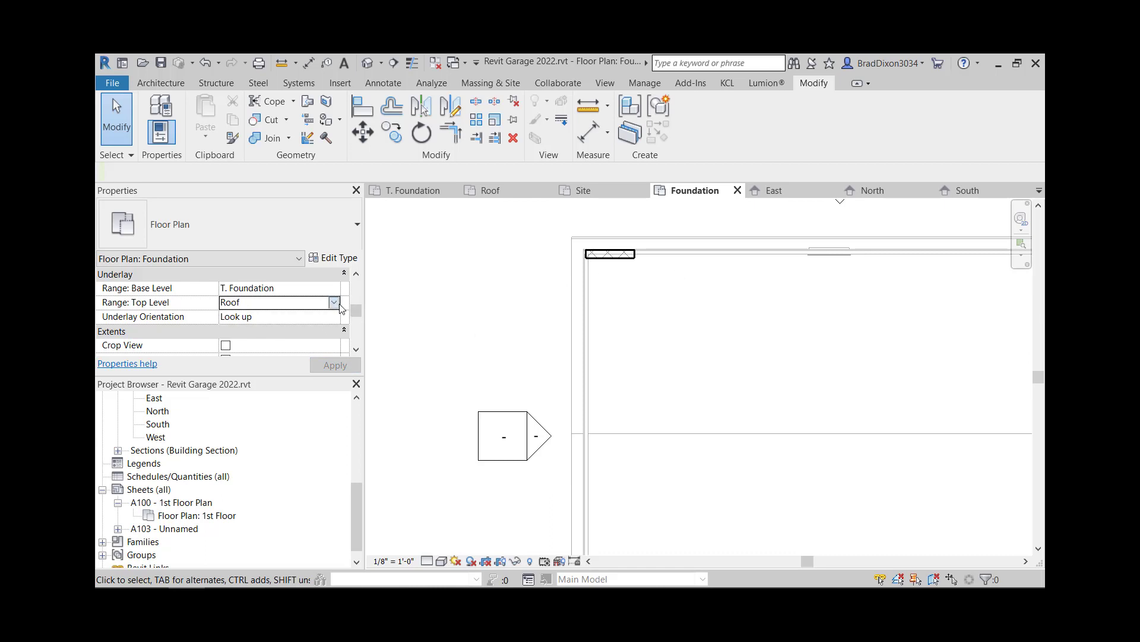
{"action": "left_click", "coordinate": [322, 305]}
{"action": "left_click", "coordinate": [249, 317]}
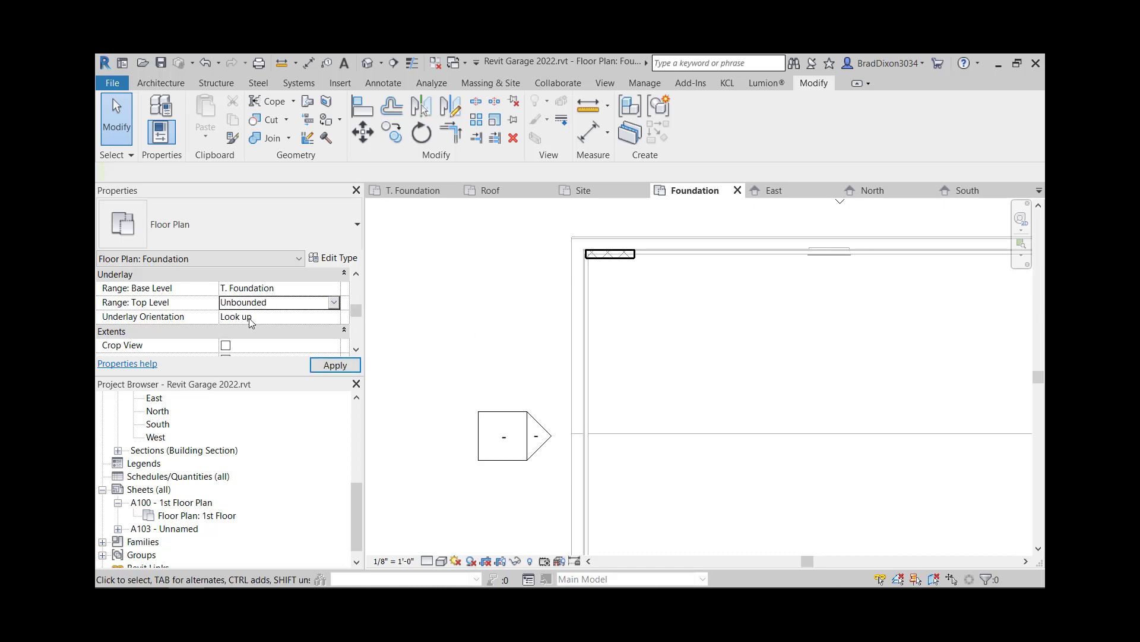
{"action": "scroll", "coordinate": [292, 324], "scroll_direction": "up", "scroll_amount": 3}
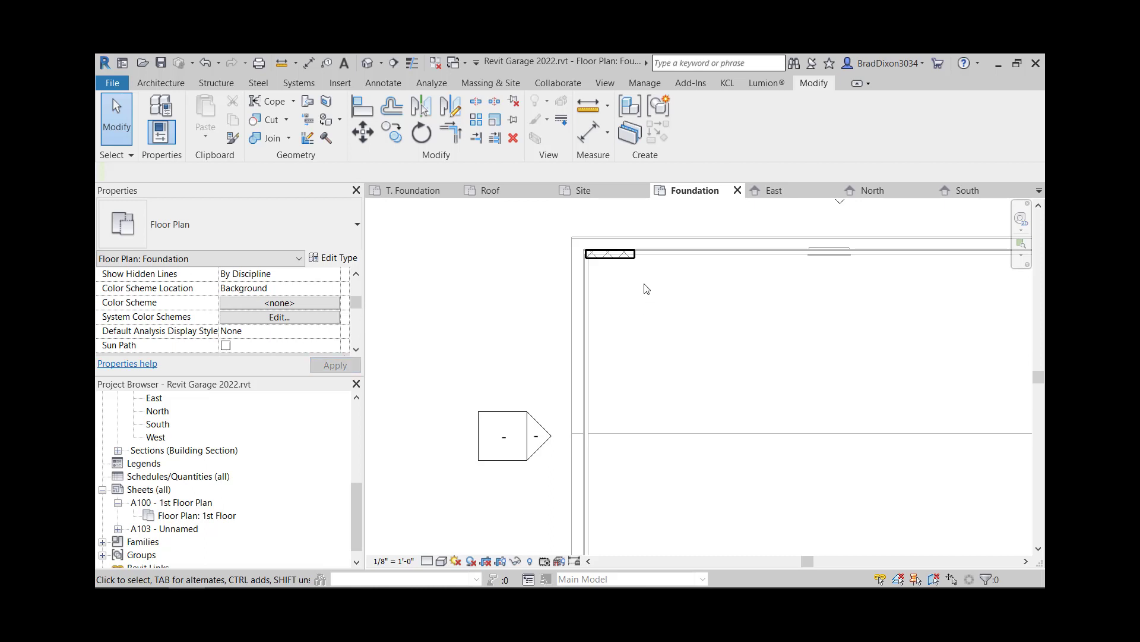
{"action": "scroll", "coordinate": [693, 323], "scroll_direction": "down", "scroll_amount": 1}
{"action": "middle_click_drag", "start_coordinate": [701, 335], "coordinate": [591, 312]}
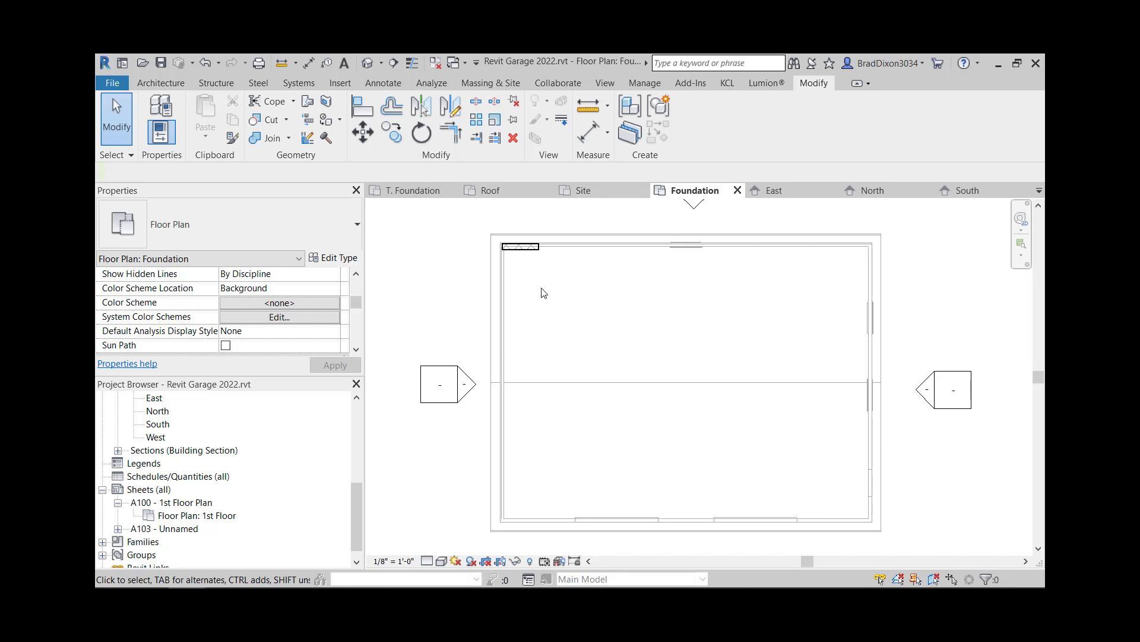
{"action": "scroll", "coordinate": [505, 237], "scroll_direction": "up", "scroll_amount": 8}
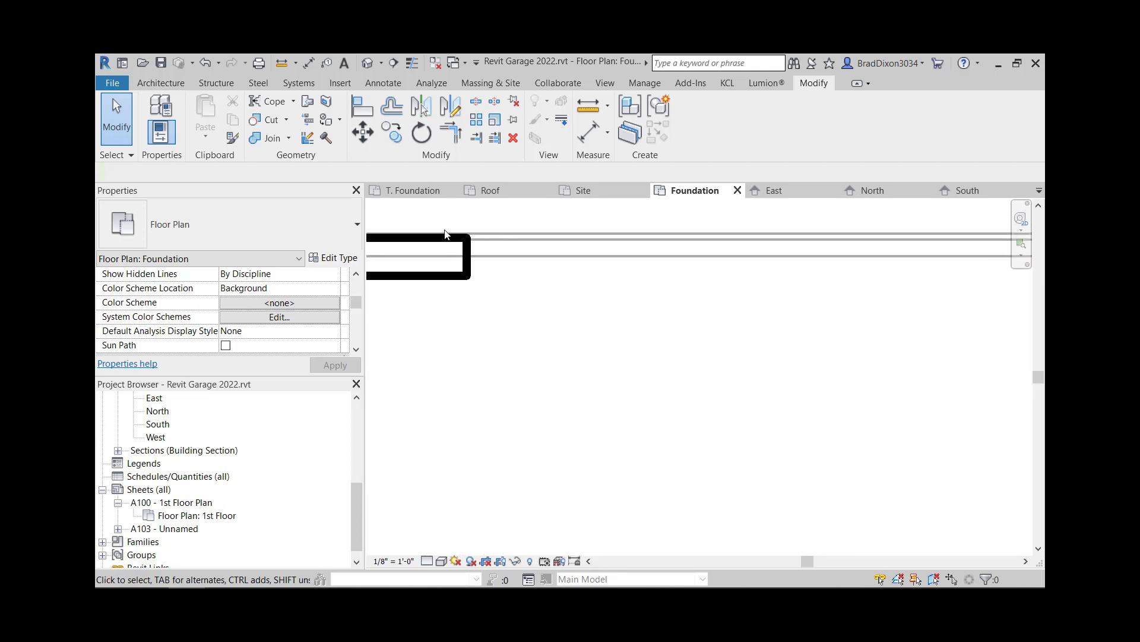
{"action": "scroll", "coordinate": [446, 233], "scroll_direction": "up", "scroll_amount": 3}
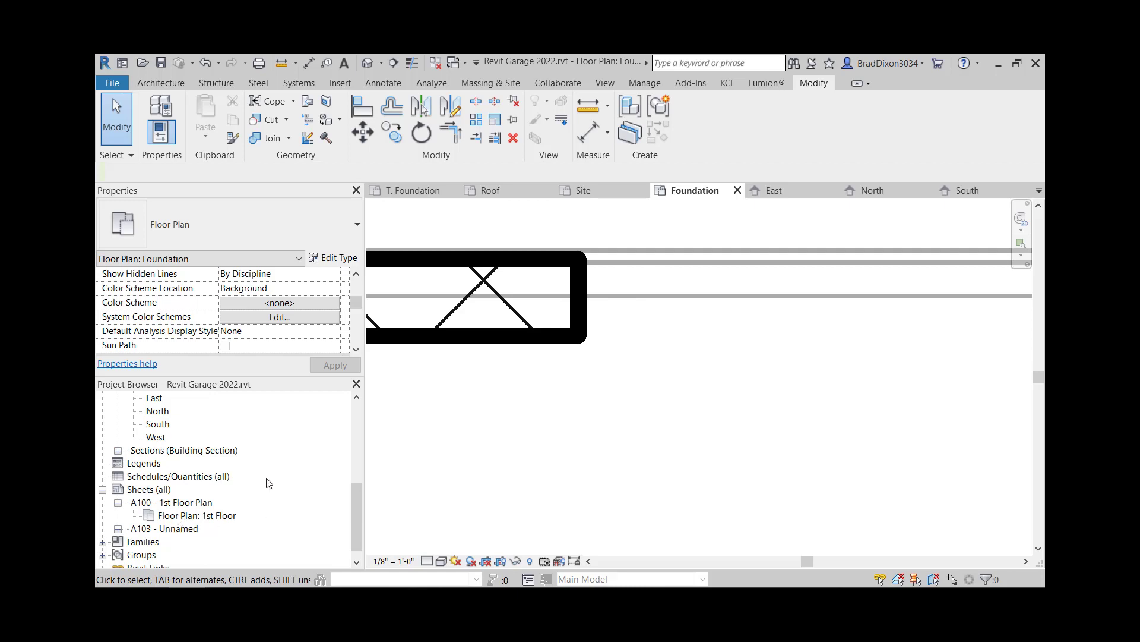
{"action": "scroll", "coordinate": [586, 390], "scroll_direction": "down", "scroll_amount": 5}
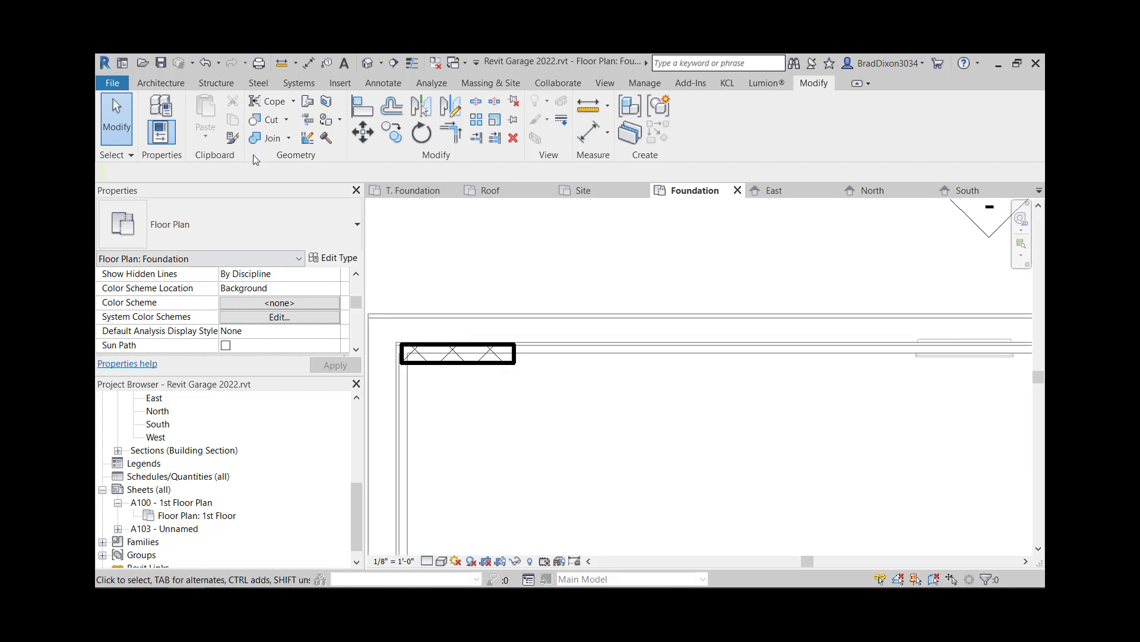
Start an 8"CMU with Parge wall with its top constraint set to Up to level: T. Foundation
{"action": "left_click", "coordinate": [173, 84]}
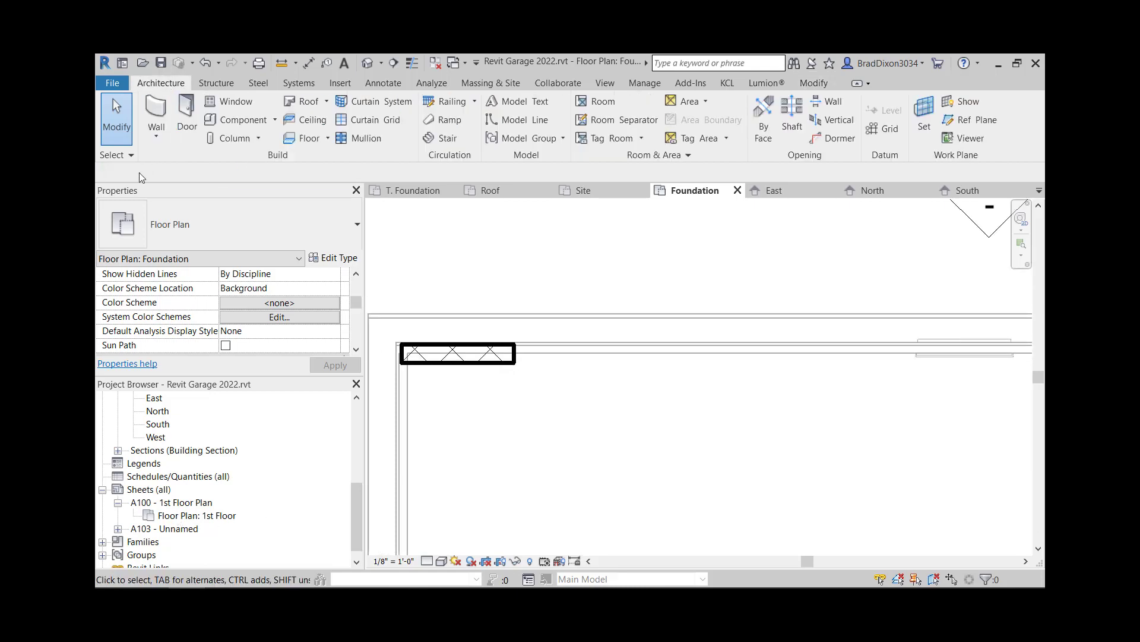
{"action": "left_click", "coordinate": [156, 109]}
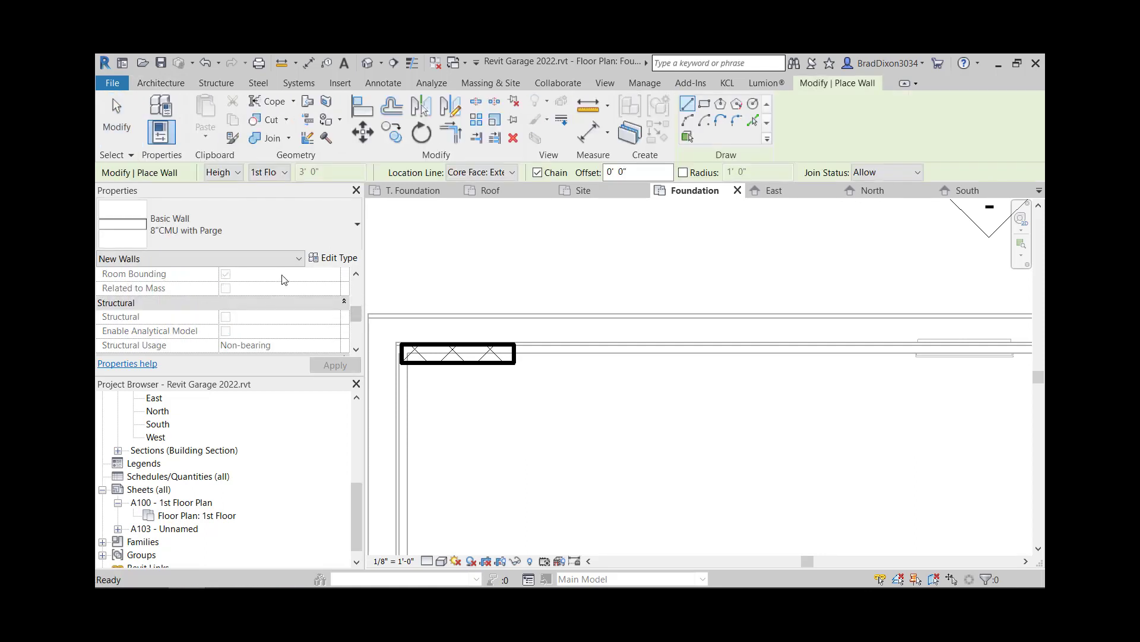
{"action": "scroll", "coordinate": [267, 319], "scroll_direction": "up", "scroll_amount": 5}
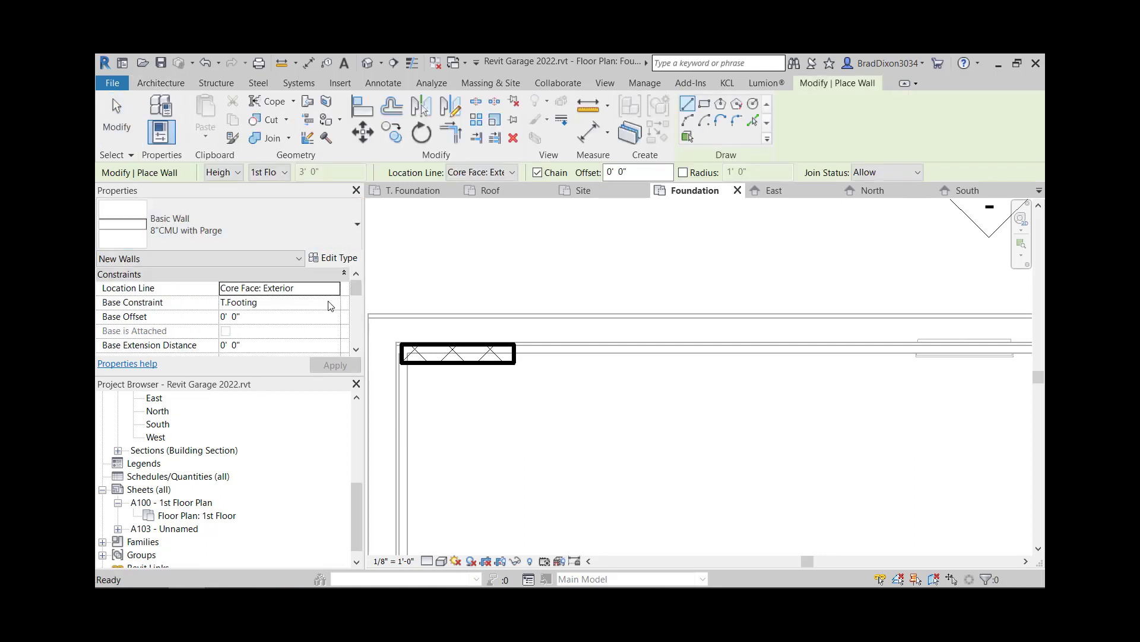
{"action": "scroll", "coordinate": [315, 325], "scroll_direction": "down", "scroll_amount": 1}
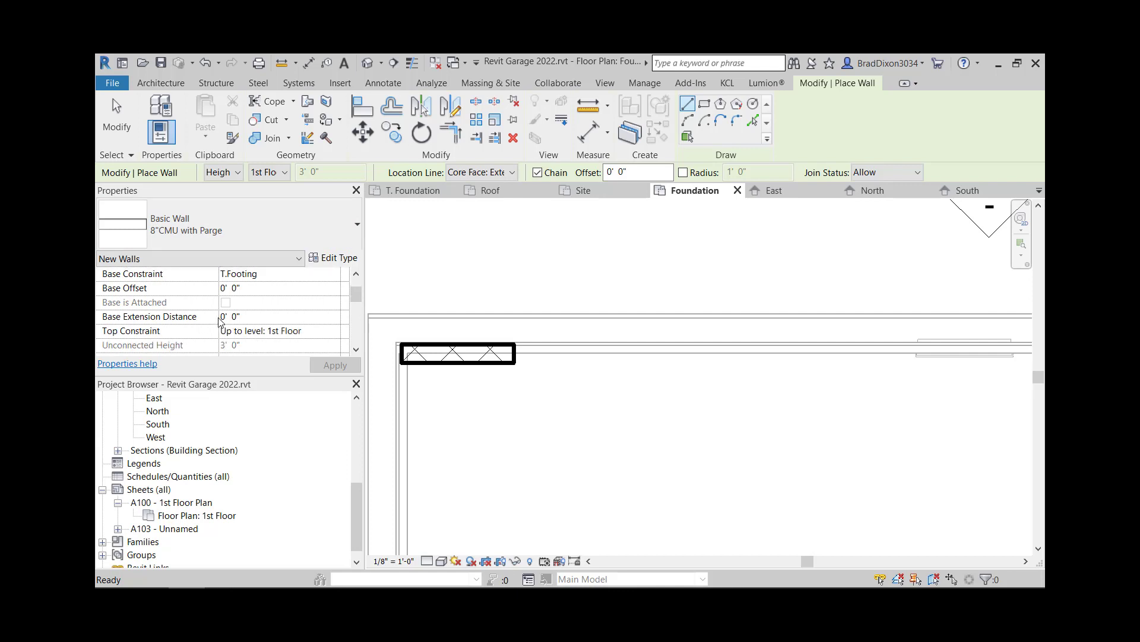
{"action": "scroll", "coordinate": [273, 312], "scroll_direction": "down", "scroll_amount": 1}
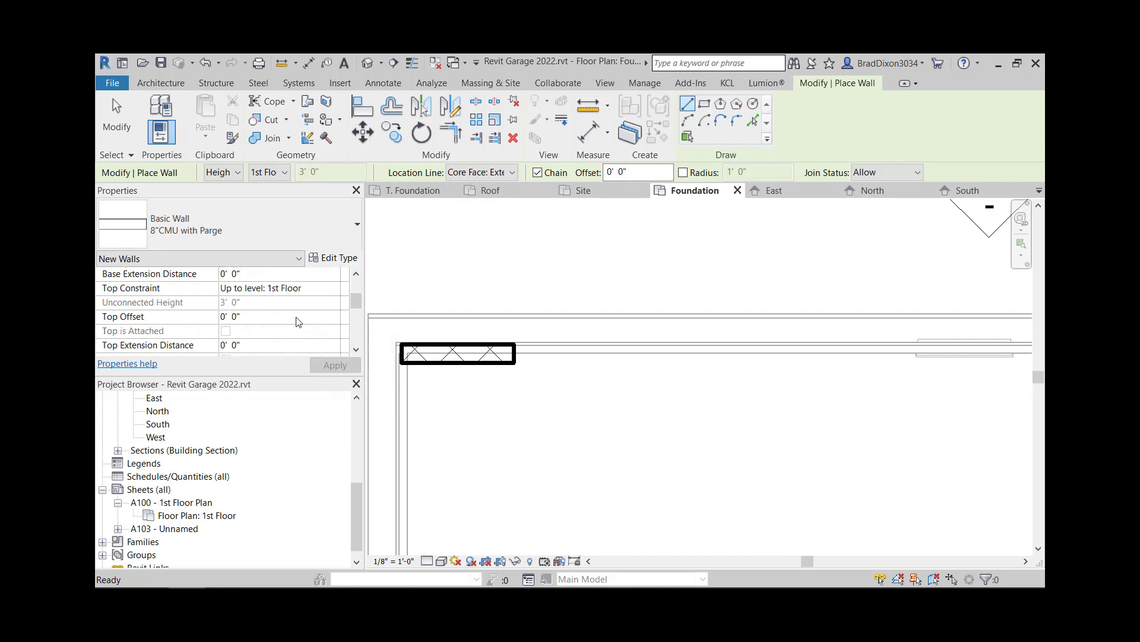
{"action": "left_click", "coordinate": [334, 291]}
{"action": "left_click", "coordinate": [334, 289]}
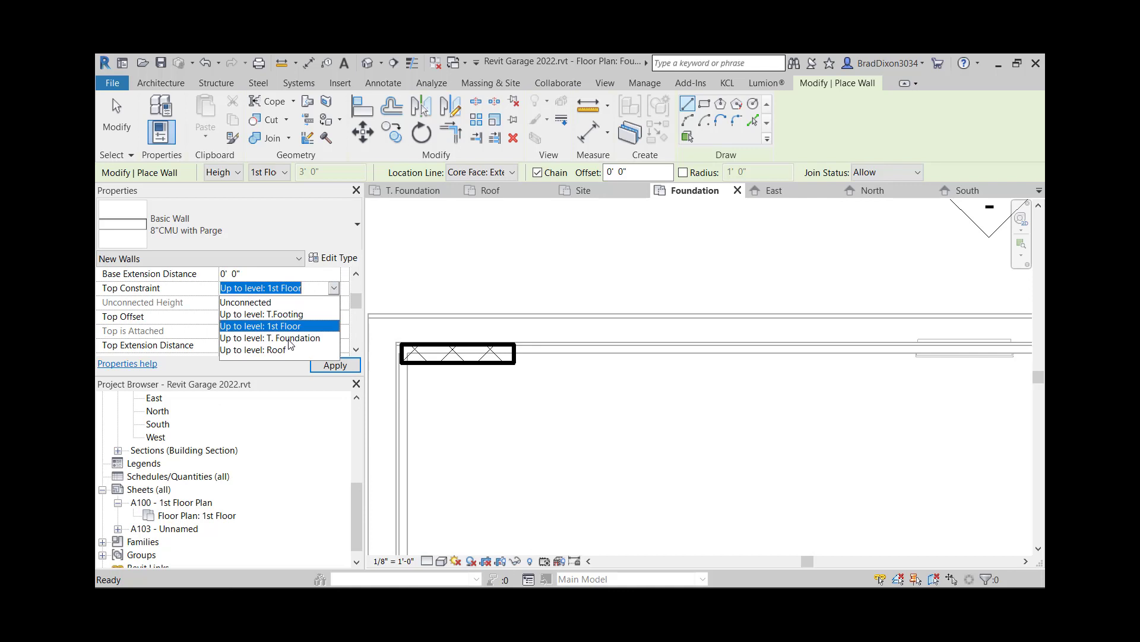
{"action": "left_click", "coordinate": [290, 338]}
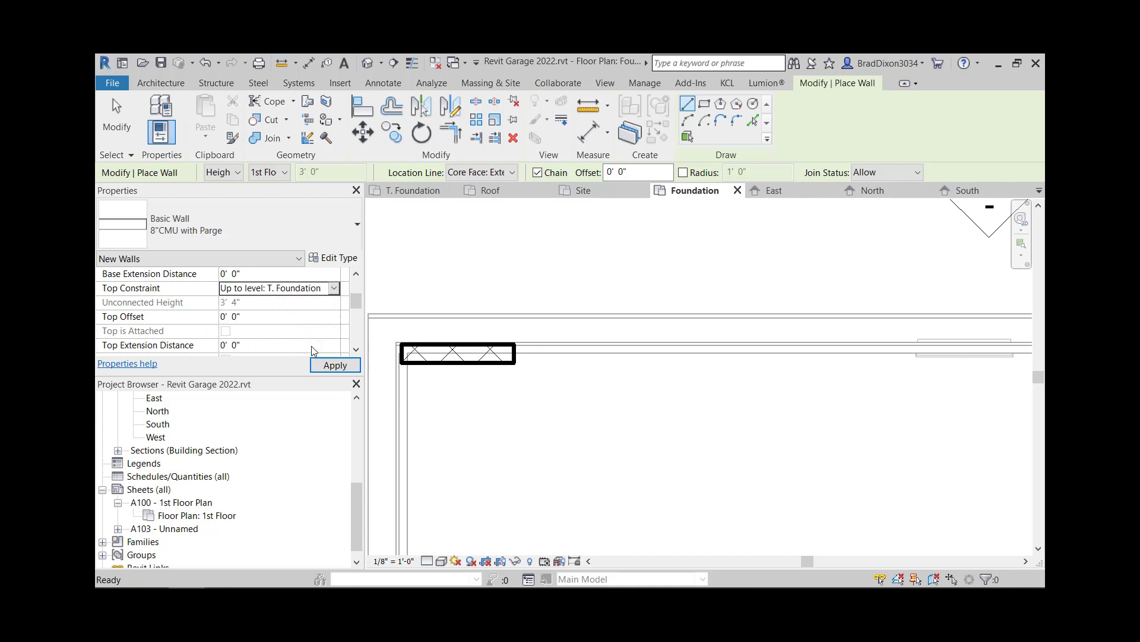
Focus on the plan's upper-right building corner and set the view scale to 3" = 1'-0"
{"action": "scroll", "coordinate": [523, 360], "scroll_direction": "down", "scroll_amount": 2}
{"action": "middle_click_drag", "start_coordinate": [870, 378], "coordinate": [530, 374]}
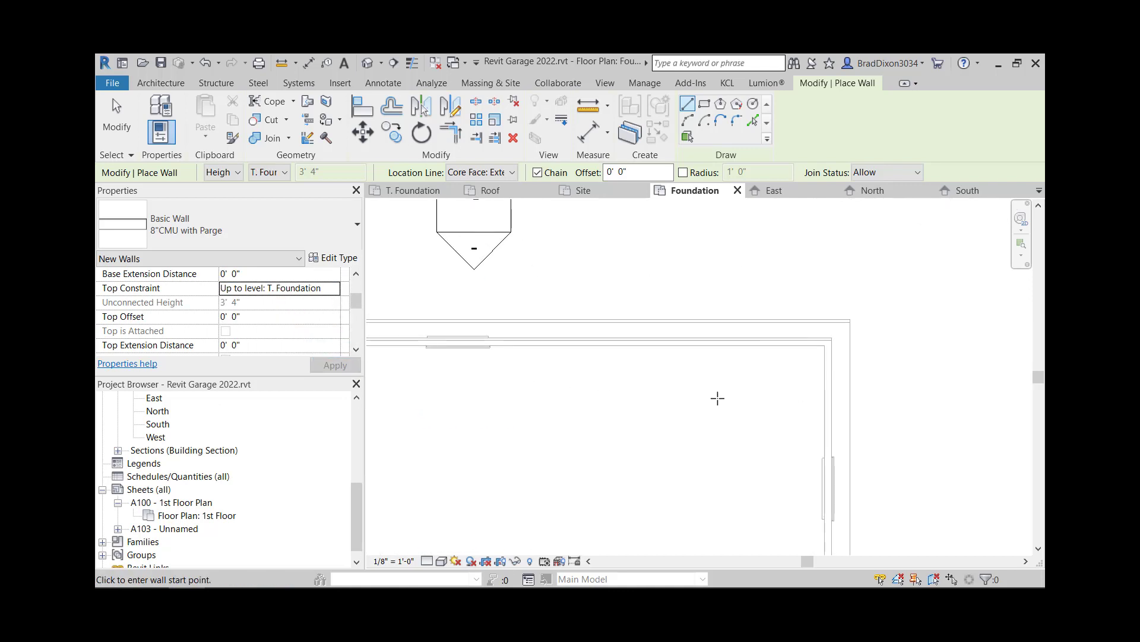
{"action": "scroll", "coordinate": [834, 350], "scroll_direction": "up", "scroll_amount": 4}
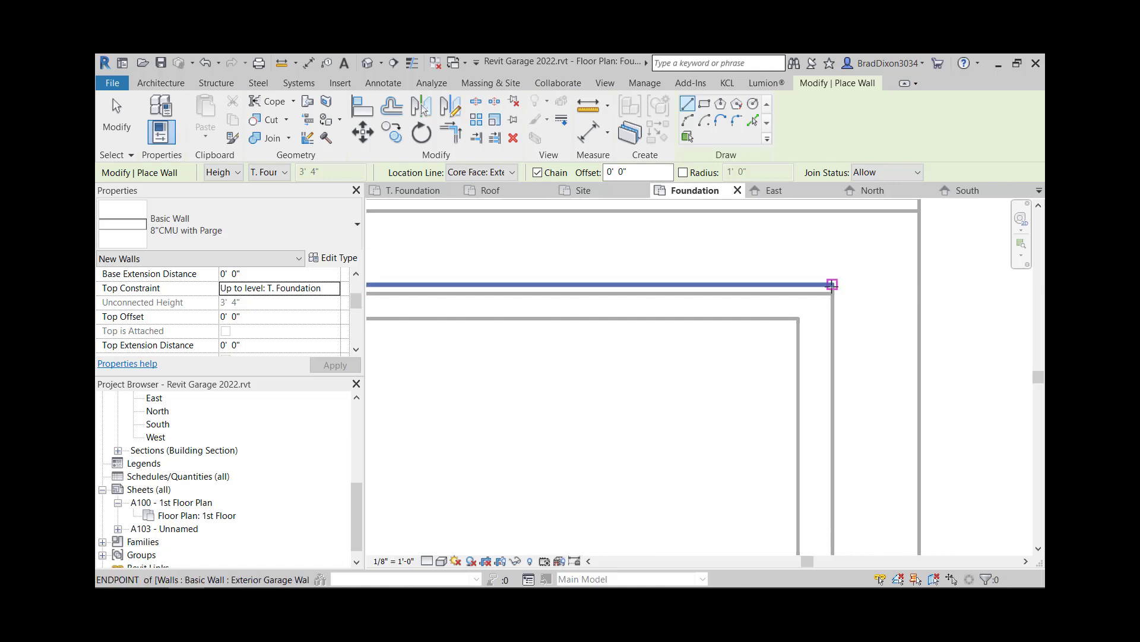
{"action": "left_click", "coordinate": [395, 561]}
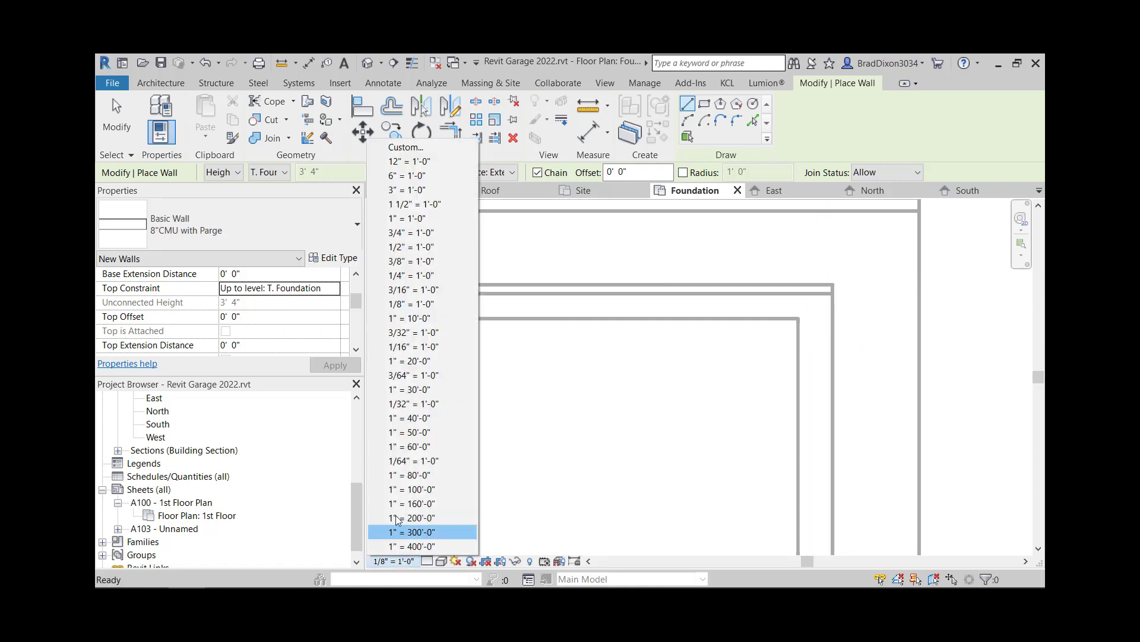
{"action": "left_click", "coordinate": [407, 190]}
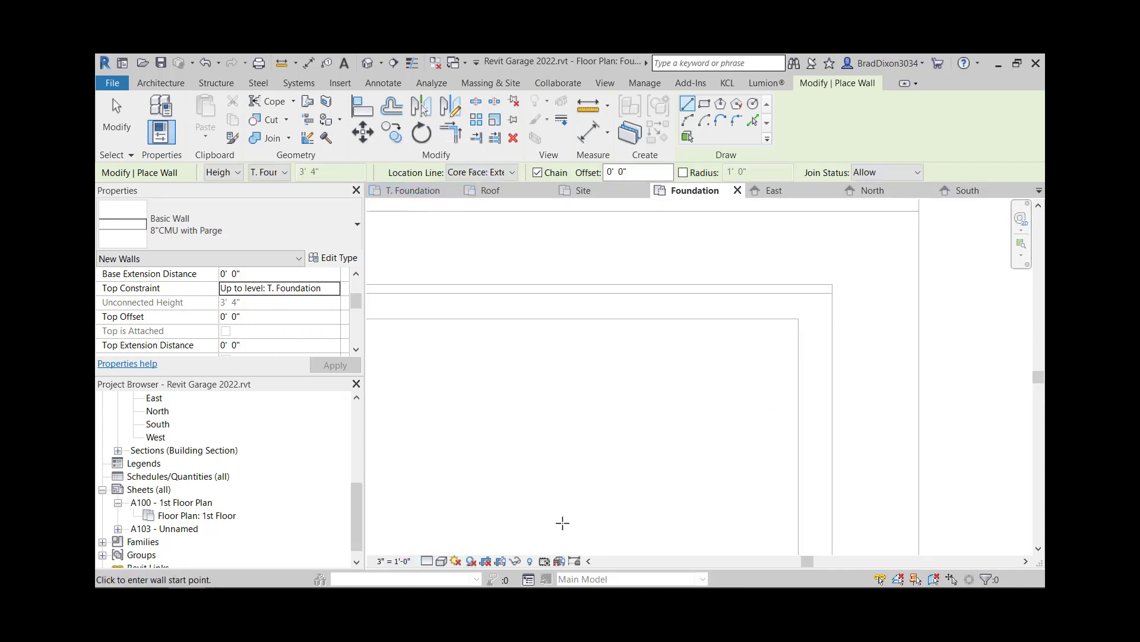
Set the Foundation plan's detail level to Fine
{"action": "left_click", "coordinate": [425, 561]}
{"action": "left_click", "coordinate": [451, 545]}
{"action": "scroll", "coordinate": [835, 295], "scroll_direction": "down", "scroll_amount": 2}
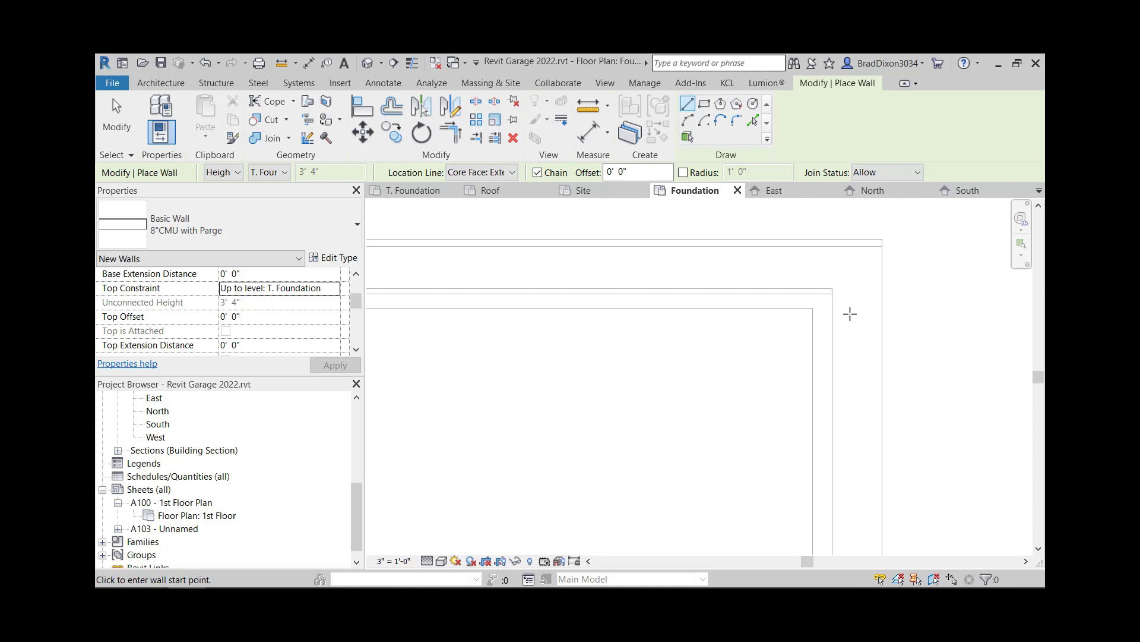
Draw the right-side foundation wall along the underlay line from the upper-right building corner to the lower-right corner
{"action": "scroll", "coordinate": [830, 293], "scroll_direction": "up", "scroll_amount": 2}
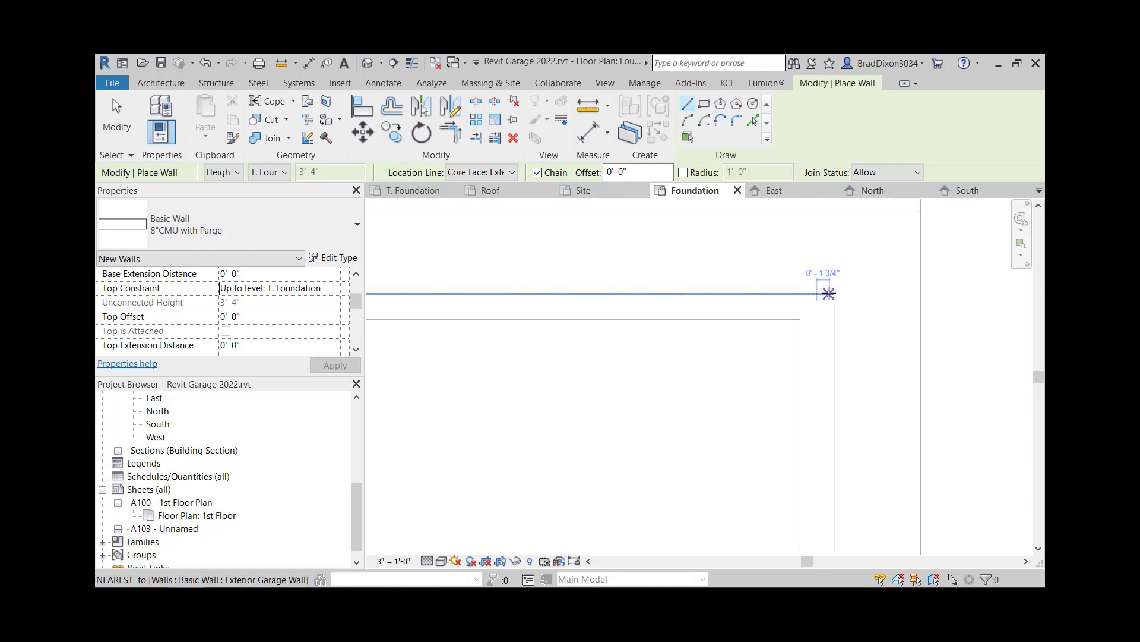
{"action": "left_click", "coordinate": [834, 294]}
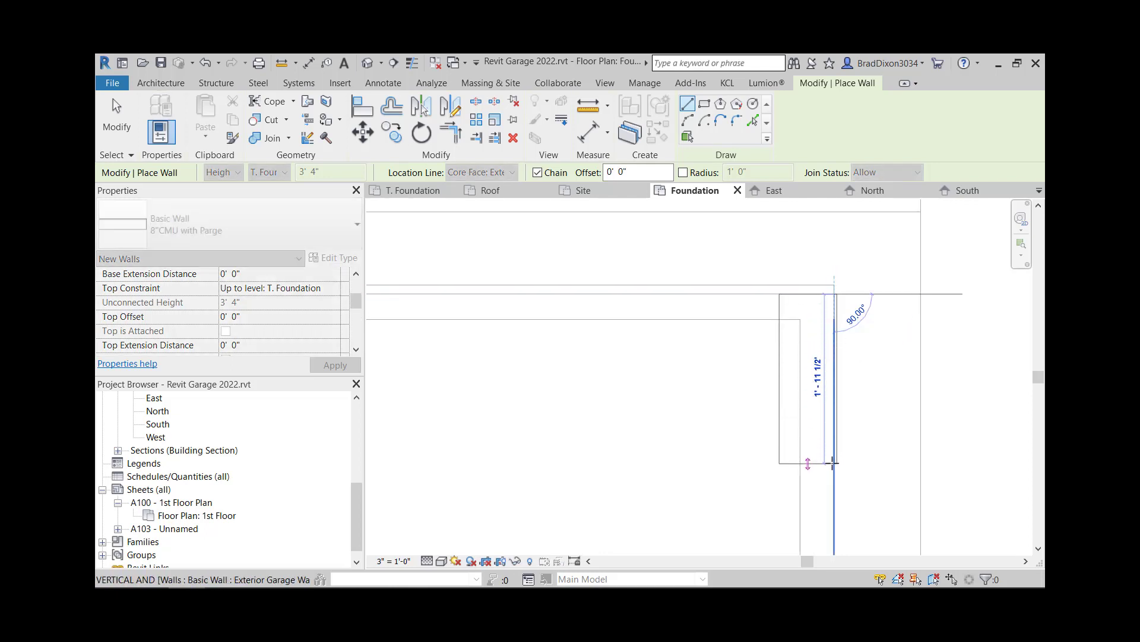
{"action": "scroll", "coordinate": [832, 469], "scroll_direction": "down", "scroll_amount": 2}
{"action": "middle_click_drag", "start_coordinate": [831, 486], "coordinate": [833, 347]}
{"action": "scroll", "coordinate": [835, 416], "scroll_direction": "down", "scroll_amount": 2}
{"action": "middle_click_drag", "start_coordinate": [838, 547], "coordinate": [840, 289]}
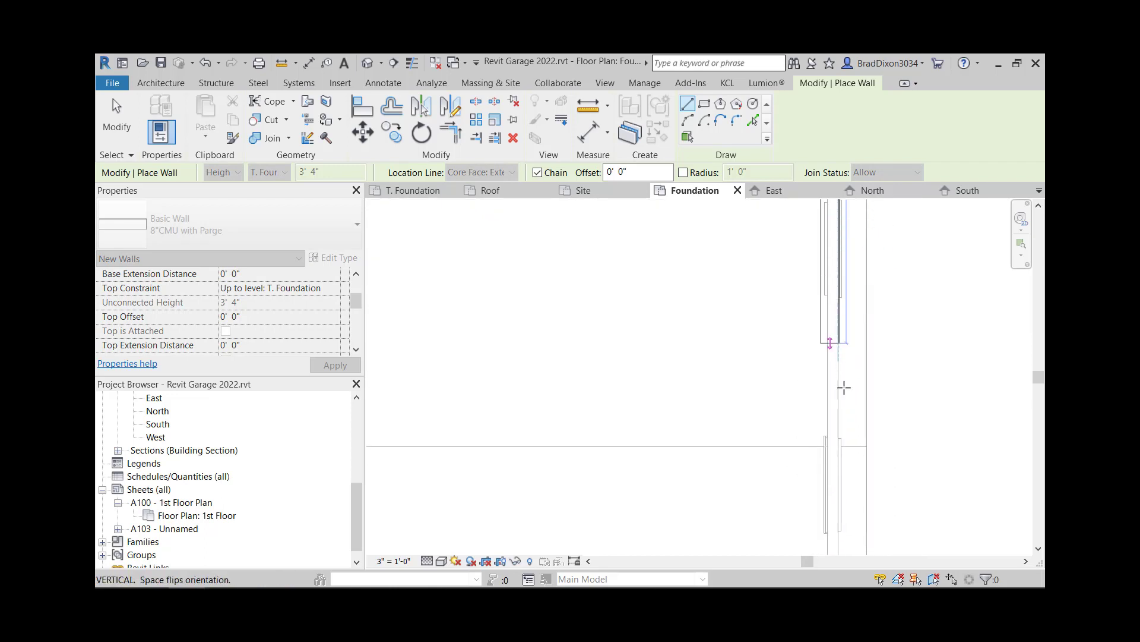
{"action": "scroll", "coordinate": [841, 421], "scroll_direction": "down", "scroll_amount": 2}
{"action": "middle_click_drag", "start_coordinate": [839, 456], "coordinate": [839, 232]}
{"action": "scroll", "coordinate": [839, 471], "scroll_direction": "up", "scroll_amount": 2}
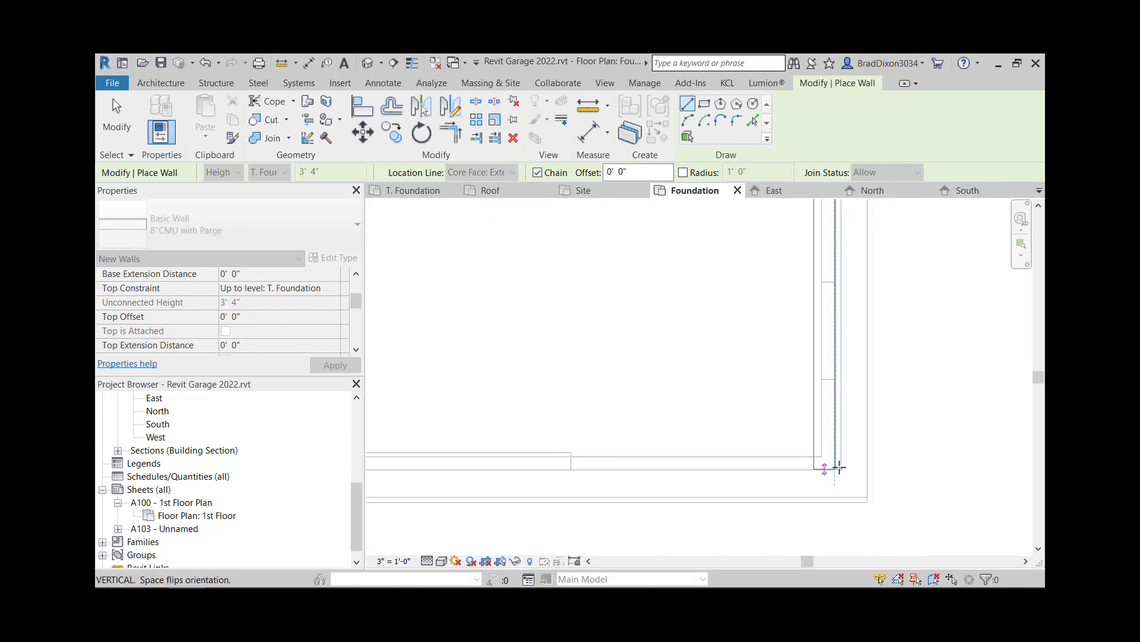
{"action": "left_click", "coordinate": [835, 469]}
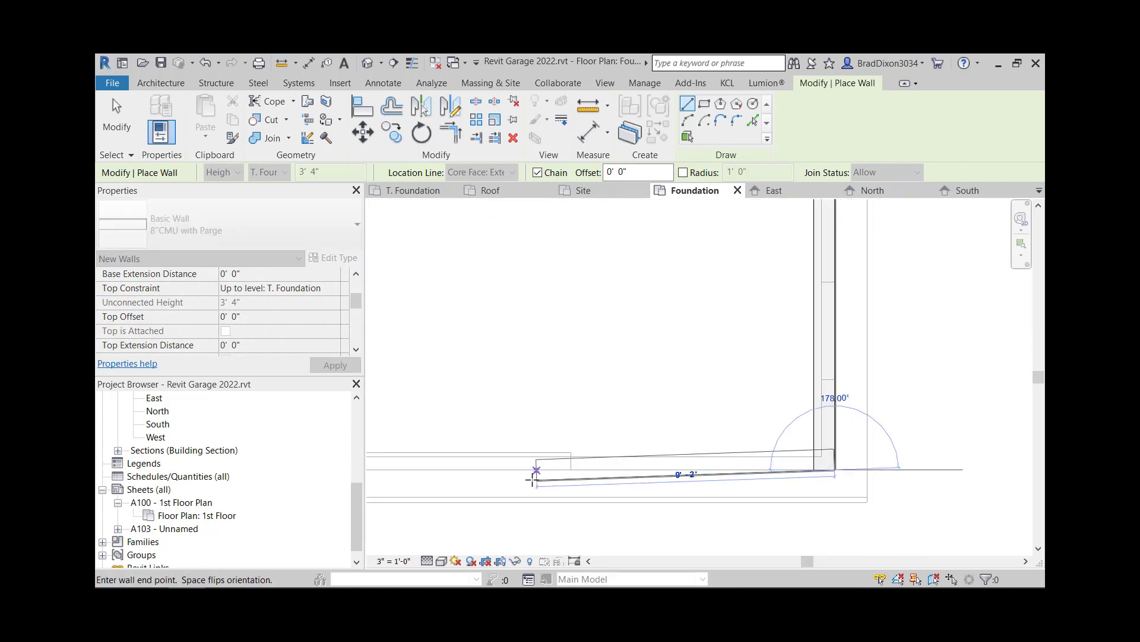
Continue the foundation wall horizontally along the building's lower edge, ending at the roof line beyond the lower-left corner
{"action": "middle_click_drag", "start_coordinate": [535, 471], "coordinate": [929, 438]}
{"action": "middle_click_drag", "start_coordinate": [600, 441], "coordinate": [292, 435]}
{"action": "scroll", "coordinate": [563, 390], "scroll_direction": "down", "scroll_amount": 2}
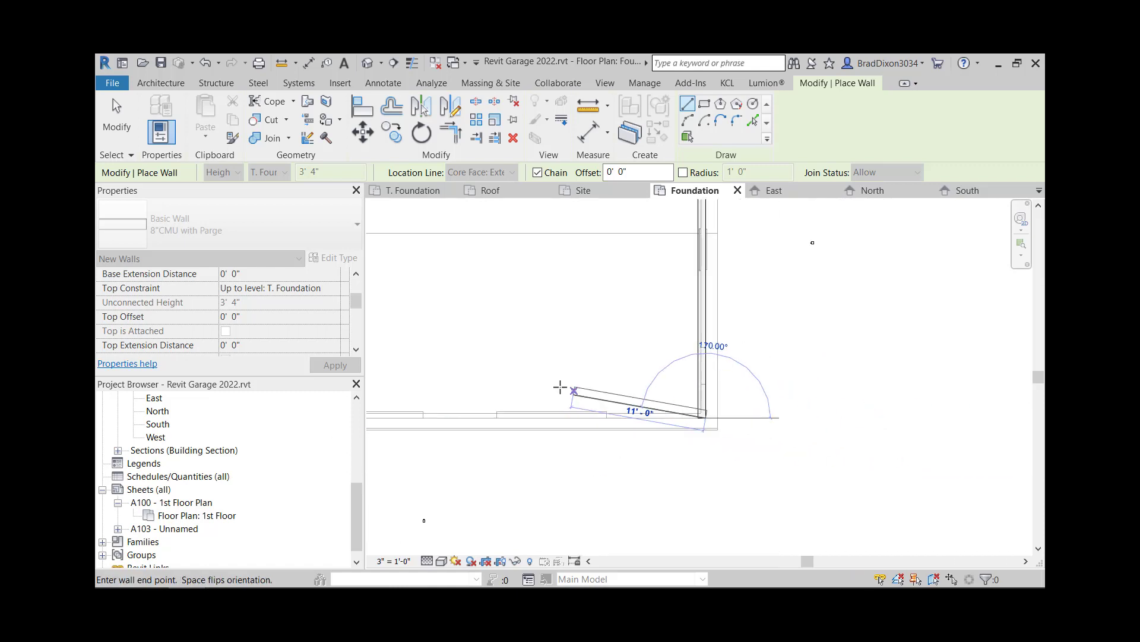
{"action": "middle_click_drag", "start_coordinate": [561, 390], "coordinate": [896, 461]}
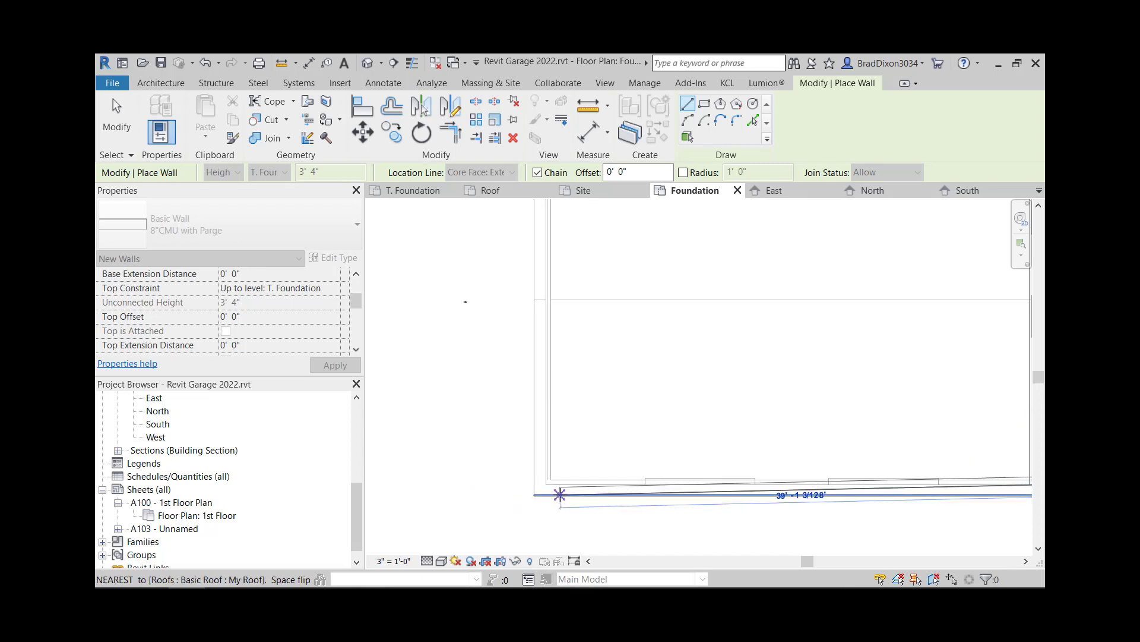
{"action": "scroll", "coordinate": [557, 488], "scroll_direction": "up", "scroll_amount": 3}
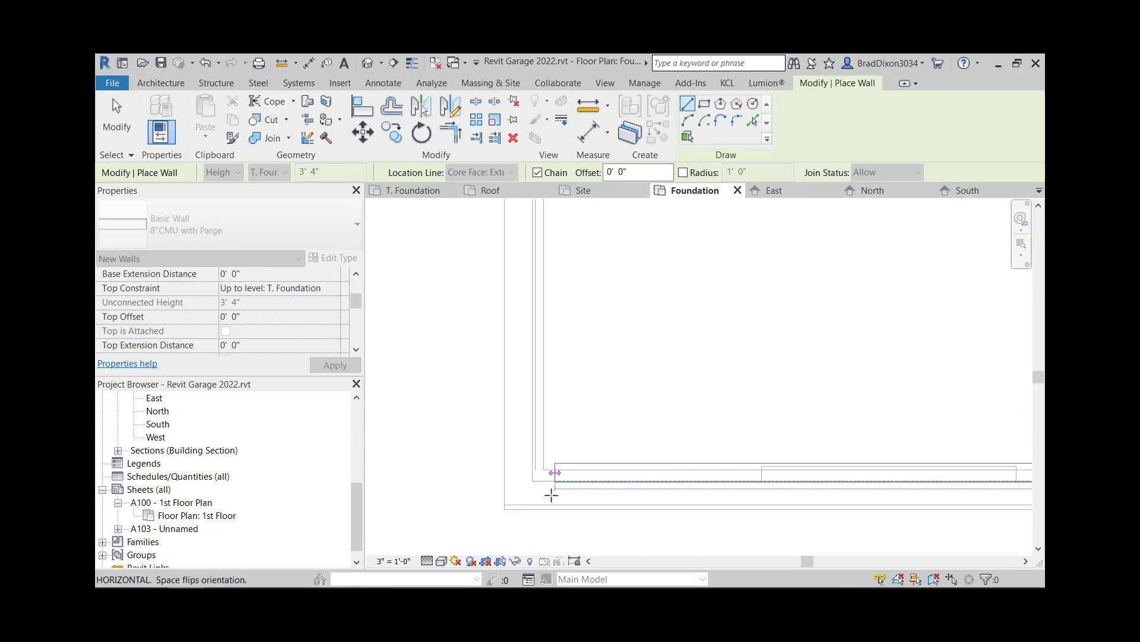
{"action": "left_click", "coordinate": [504, 480]}
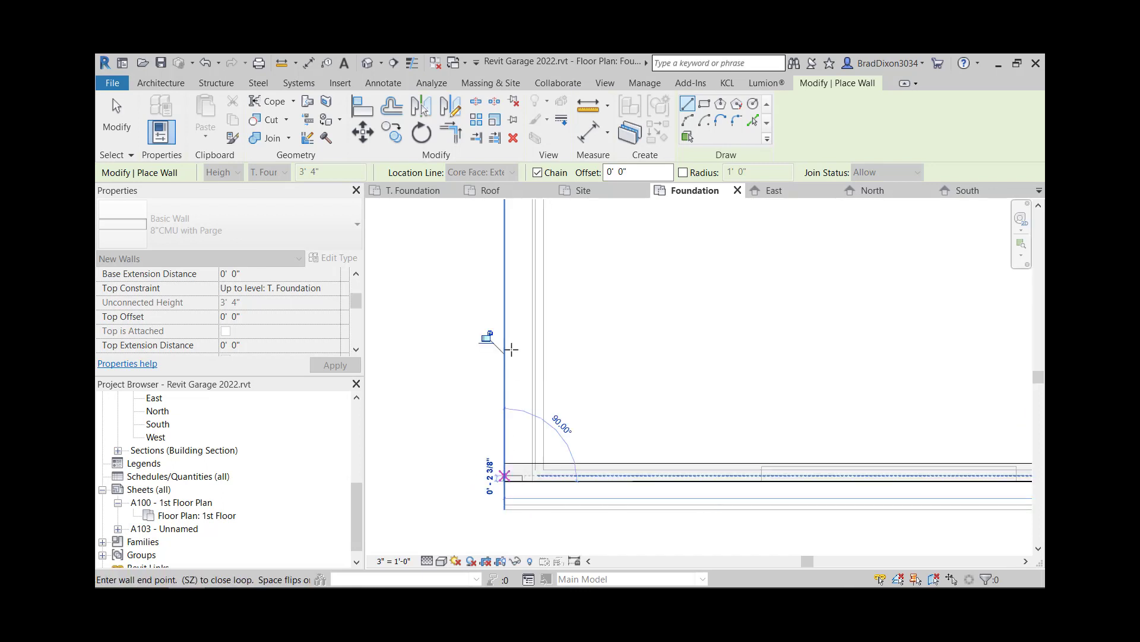
{"action": "scroll", "coordinate": [483, 374], "scroll_direction": "down", "scroll_amount": 2}
{"action": "middle_click_drag", "start_coordinate": [481, 308], "coordinate": [469, 403]}
{"action": "scroll", "coordinate": [502, 303], "scroll_direction": "up", "scroll_amount": 2}
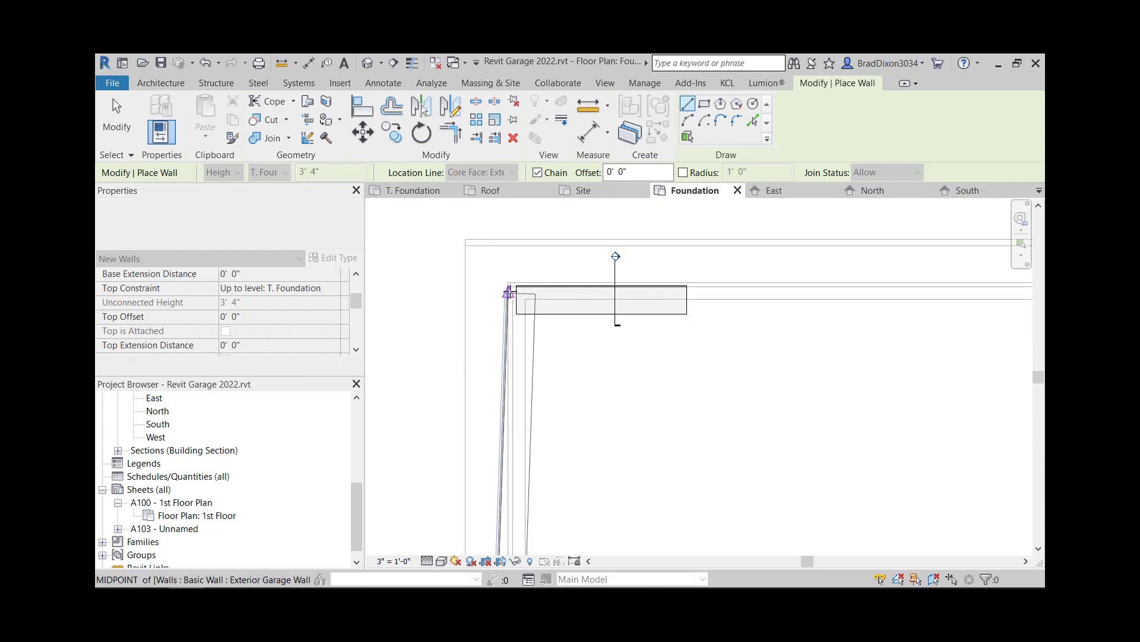
{"action": "key", "text": "Escape"}
{"action": "scroll", "coordinate": [529, 400], "scroll_direction": "down", "scroll_amount": 2}
{"action": "middle_click_drag", "start_coordinate": [503, 367], "coordinate": [475, 237]}
{"action": "middle_click_drag", "start_coordinate": [519, 475], "coordinate": [517, 214]}
{"action": "key", "text": "Escape"}
{"action": "key", "text": "Escape"}
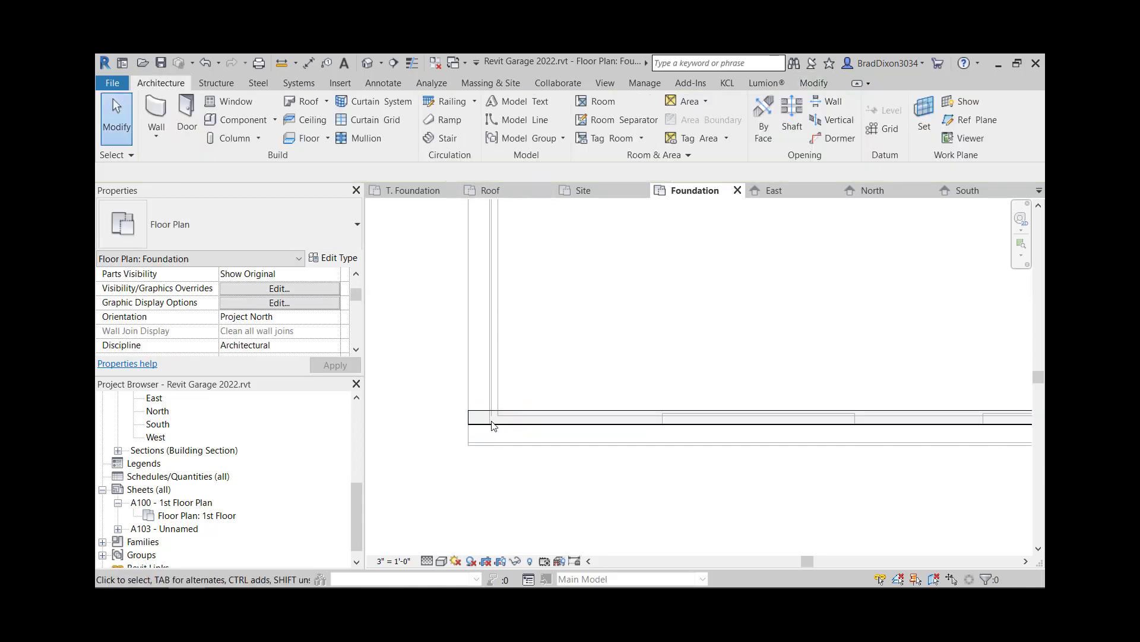
Pull the left end of the lower foundation wall back to just short of the inside of the lower-left corner
{"action": "scroll", "coordinate": [478, 439], "scroll_direction": "up", "scroll_amount": 1}
{"action": "left_click", "coordinate": [463, 430]}
{"action": "left_click_drag", "start_coordinate": [464, 431], "coordinate": [539, 430]}
{"action": "left_click", "coordinate": [564, 340]}
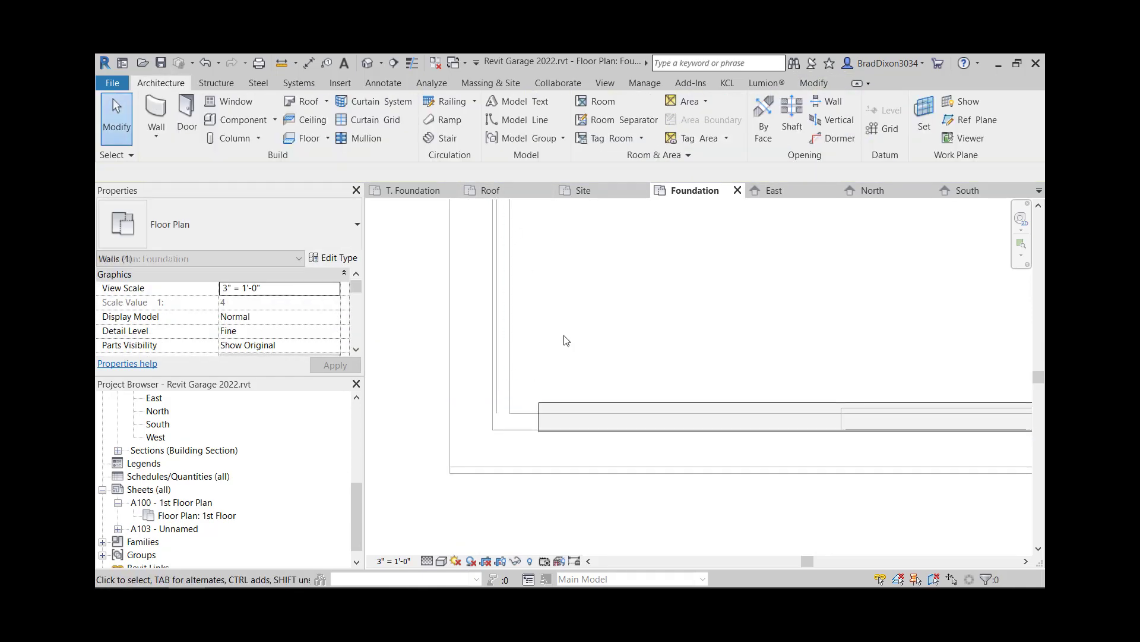
Draw a short 8"CMU with Parge wall straight up from the lower-left building corner with its location line at Core Face: Exterior
{"action": "left_click", "coordinate": [166, 122]}
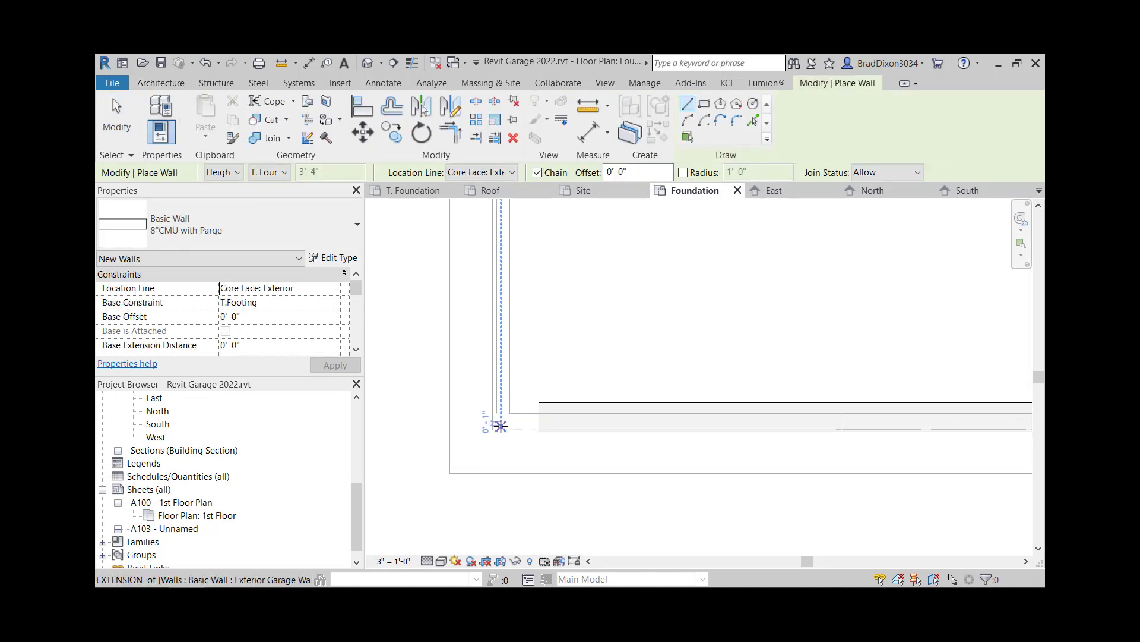
{"action": "left_click", "coordinate": [494, 430]}
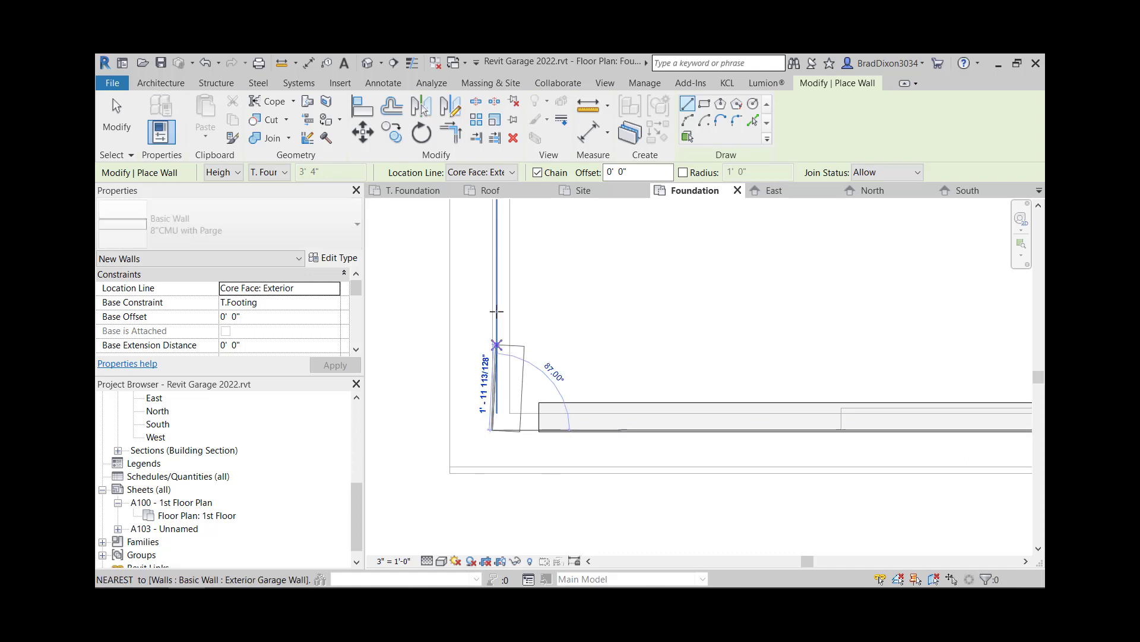
{"action": "middle_click_drag", "start_coordinate": [504, 236], "coordinate": [505, 358]}
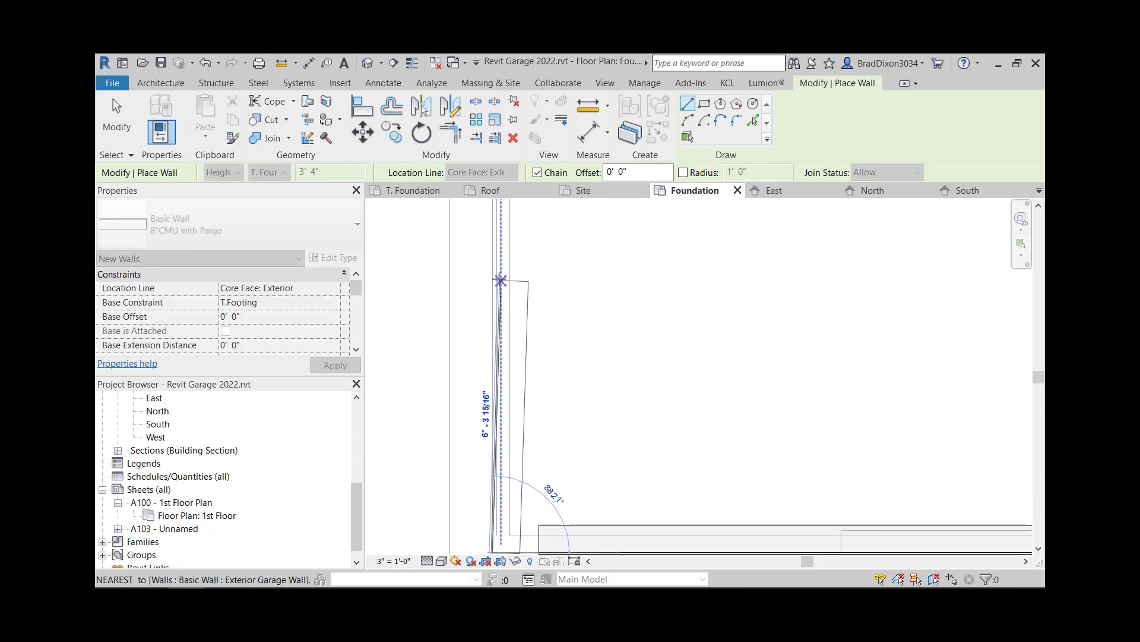
{"action": "left_click", "coordinate": [494, 262]}
{"action": "key", "text": "Escape"}
{"action": "key", "text": "Escape"}
{"action": "middle_click_drag", "start_coordinate": [619, 484], "coordinate": [583, 346]}
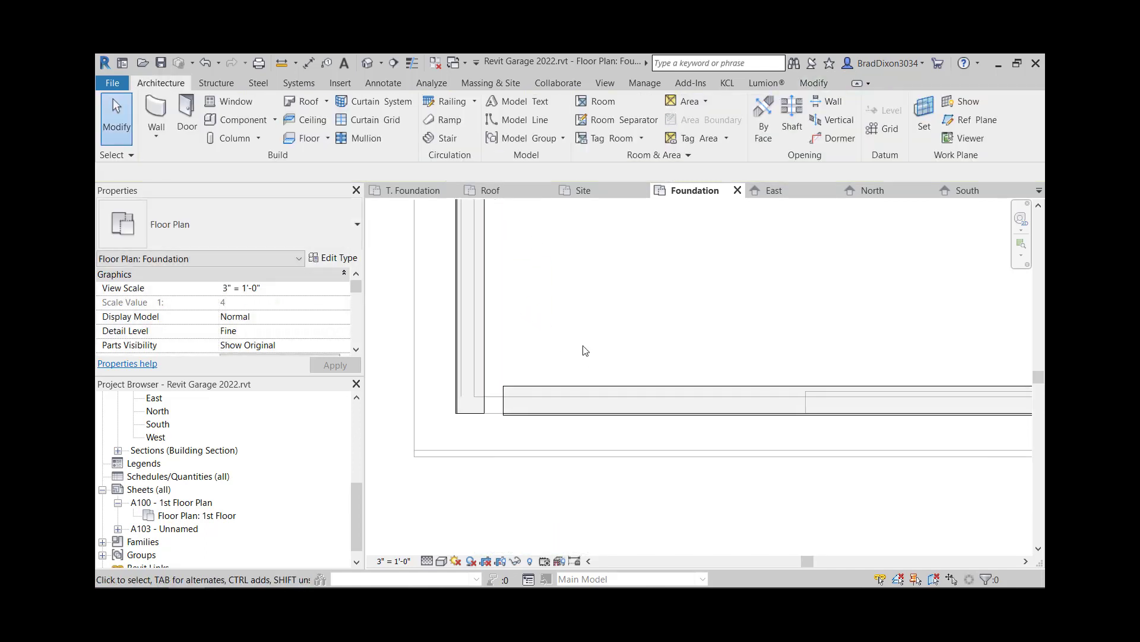
Examine the layers and the gap between the two foundation walls at the lower-left corner, as well as the whole plan
{"action": "scroll", "coordinate": [409, 386], "scroll_direction": "up", "scroll_amount": 2}
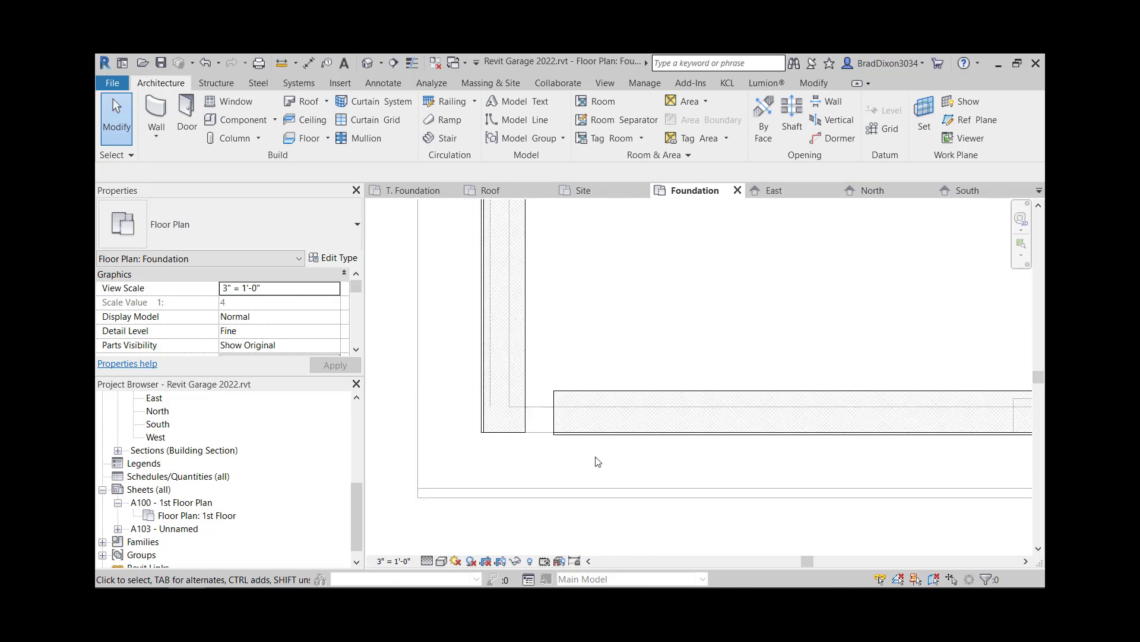
{"action": "scroll", "coordinate": [521, 435], "scroll_direction": "up", "scroll_amount": 3}
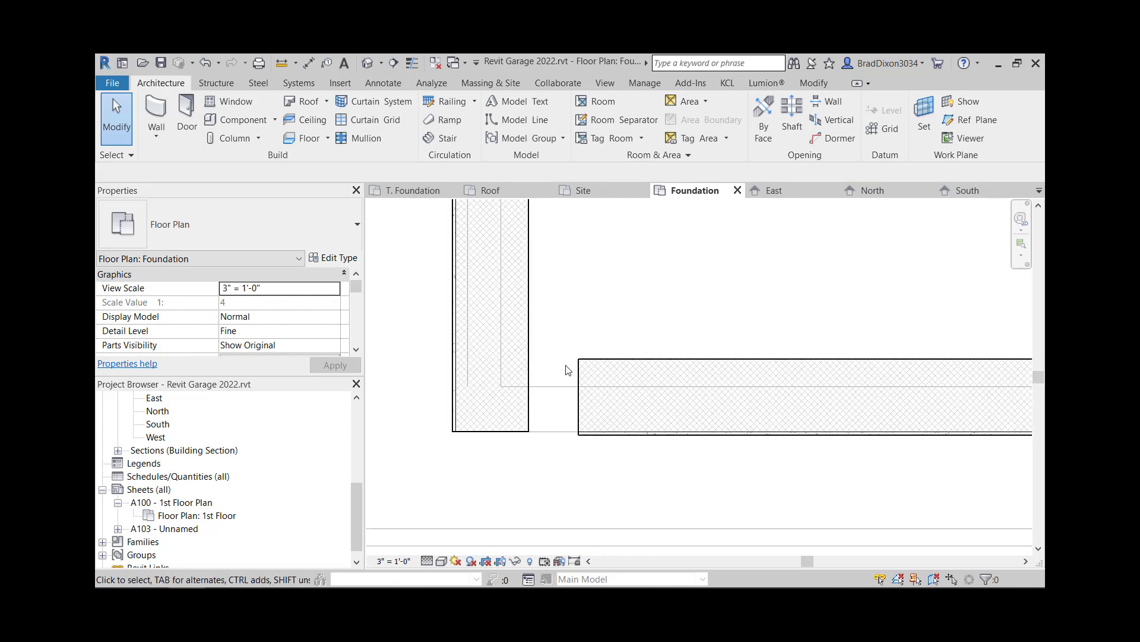
{"action": "mouse_move", "coordinate": [538, 346]}
{"action": "middle_mouse_down"}
{"action": "mouse_move", "coordinate": [568, 456]}
{"action": "mouse_move", "coordinate": [565, 410]}
{"action": "middle_mouse_up"}
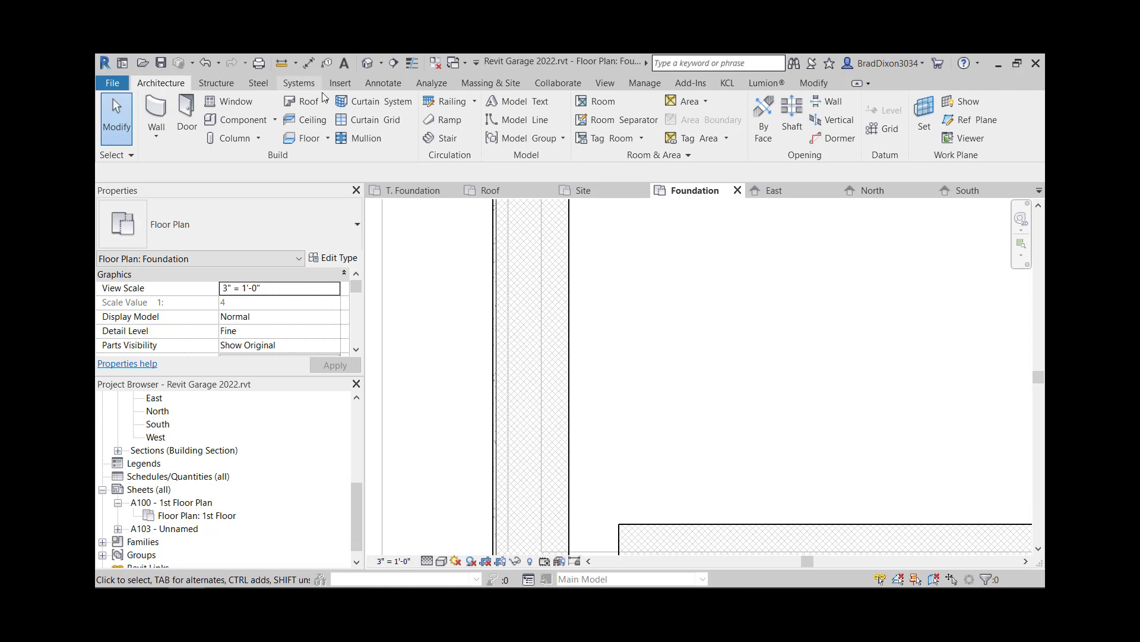
{"action": "scroll", "coordinate": [488, 261], "scroll_direction": "down", "scroll_amount": 5}
{"action": "middle_click_drag", "start_coordinate": [834, 300], "coordinate": [707, 421]}
{"action": "scroll", "coordinate": [731, 410], "scroll_direction": "down", "scroll_amount": 2}
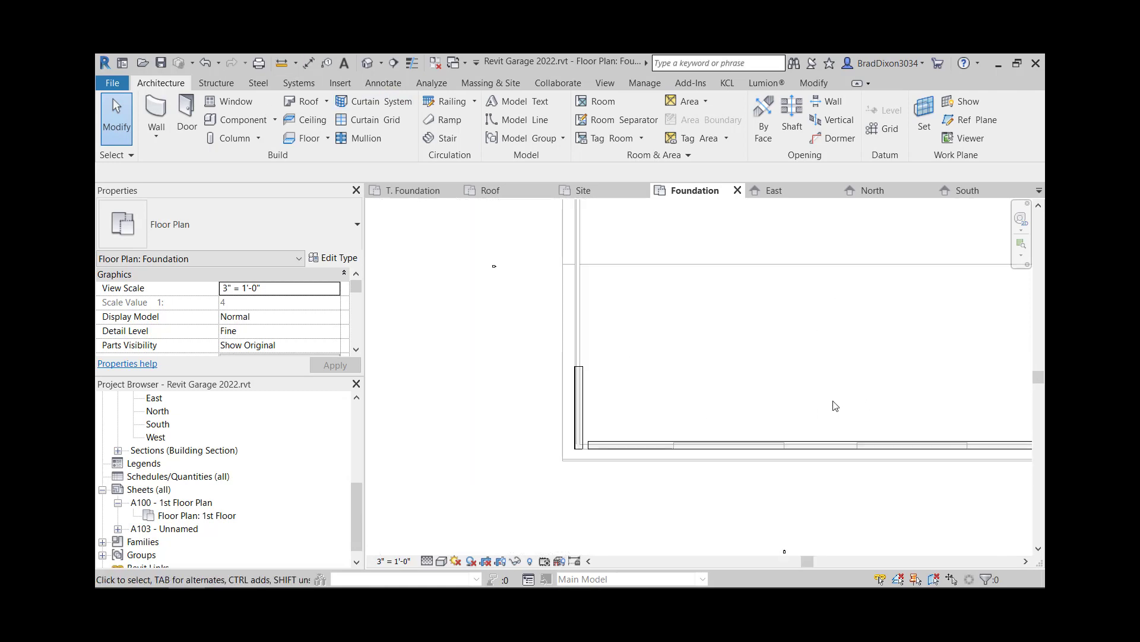
{"action": "middle_click_drag", "start_coordinate": [835, 406], "coordinate": [659, 461]}
{"action": "scroll", "coordinate": [660, 461], "scroll_direction": "down", "scroll_amount": 2}
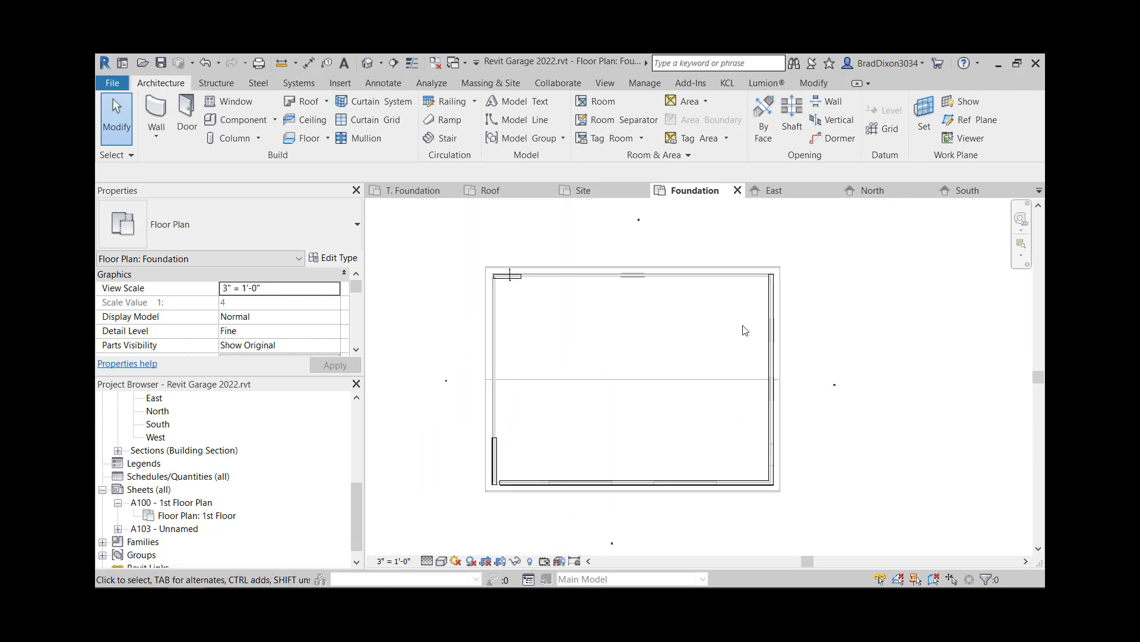
Draw a short horizontal building section across the right-side foundation wall just below the upper-right corner, starting from inside the building
{"action": "scroll", "coordinate": [549, 270], "scroll_direction": "up", "scroll_amount": 2}
{"action": "middle_click_drag", "start_coordinate": [848, 293], "coordinate": [741, 275]}
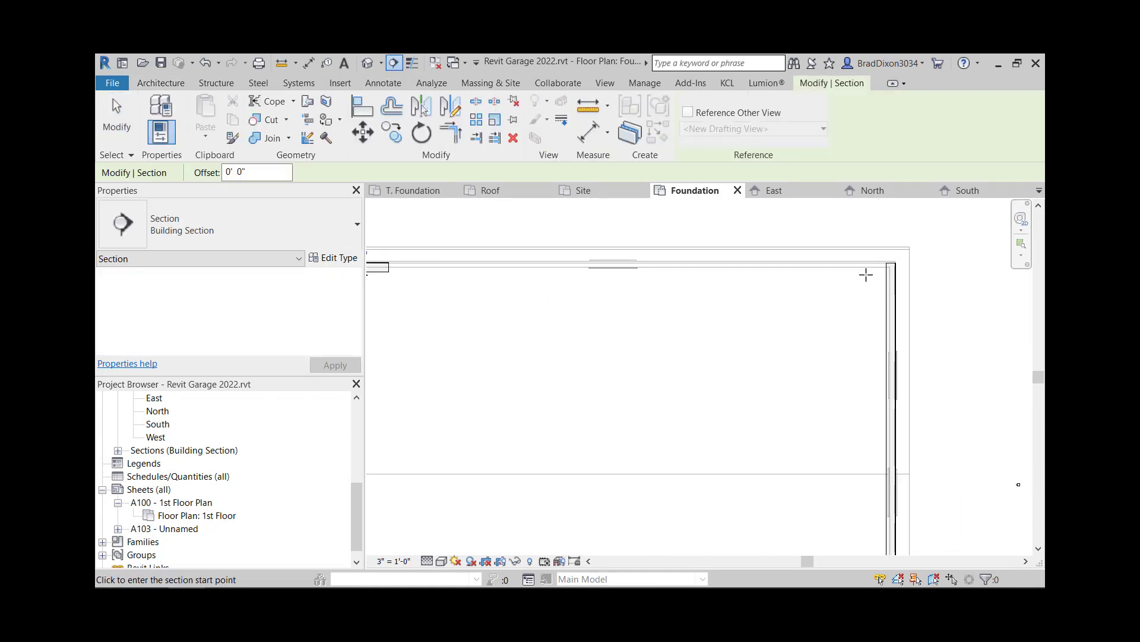
{"action": "scroll", "coordinate": [865, 274], "scroll_direction": "up", "scroll_amount": 2}
{"action": "left_click", "coordinate": [971, 326]}
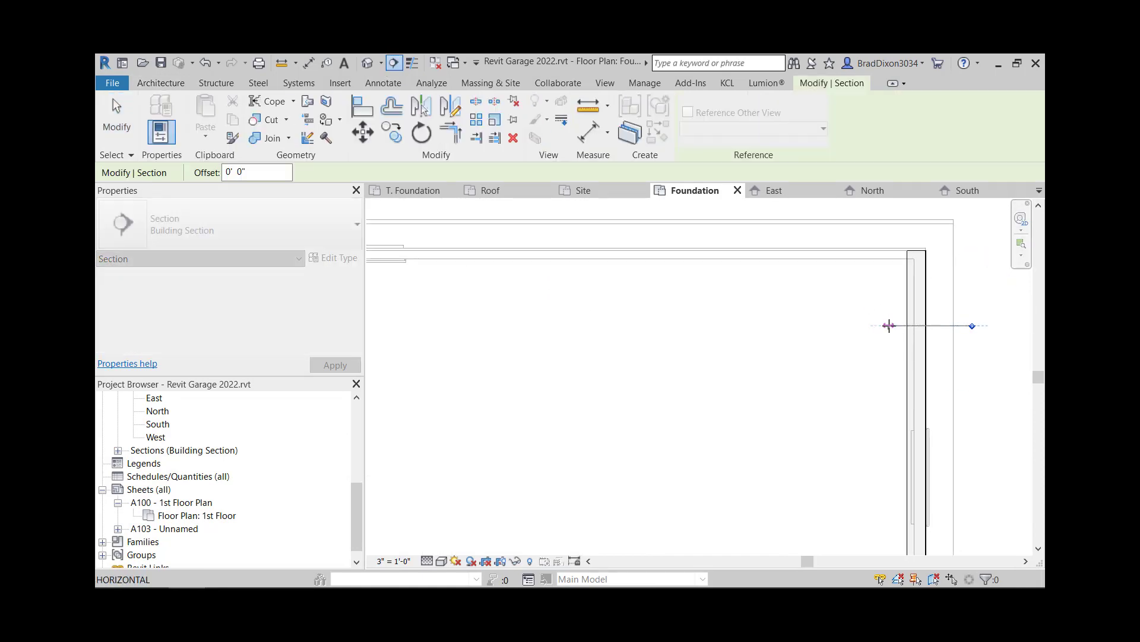
{"action": "key", "text": "Escape"}
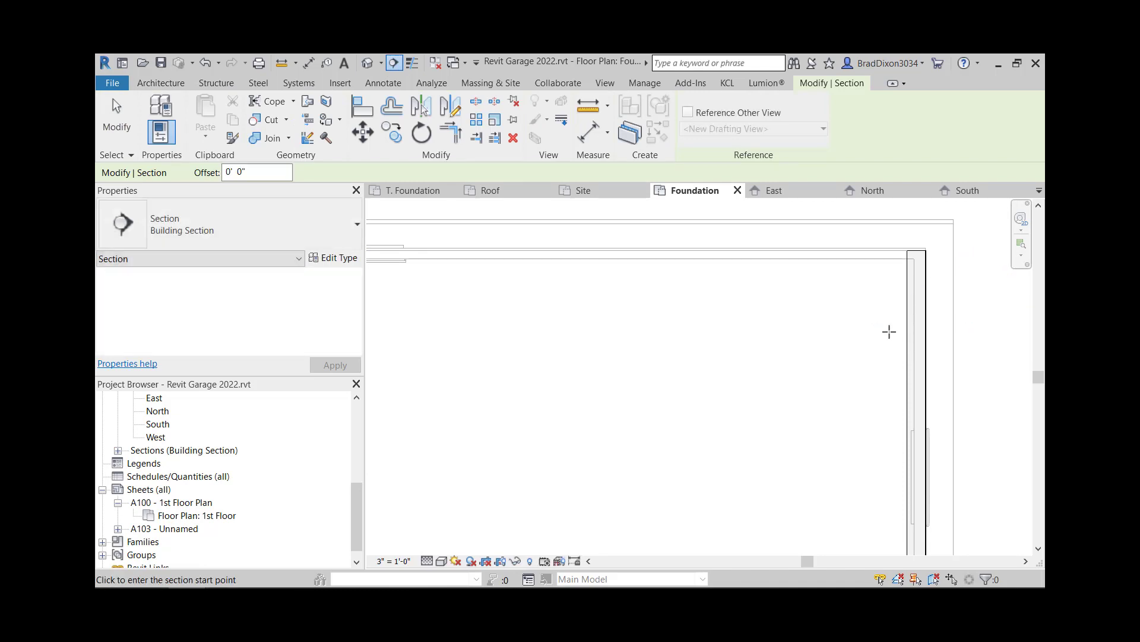
{"action": "left_click", "coordinate": [887, 331]}
{"action": "left_click", "coordinate": [944, 330]}
{"action": "key", "text": "Escape"}
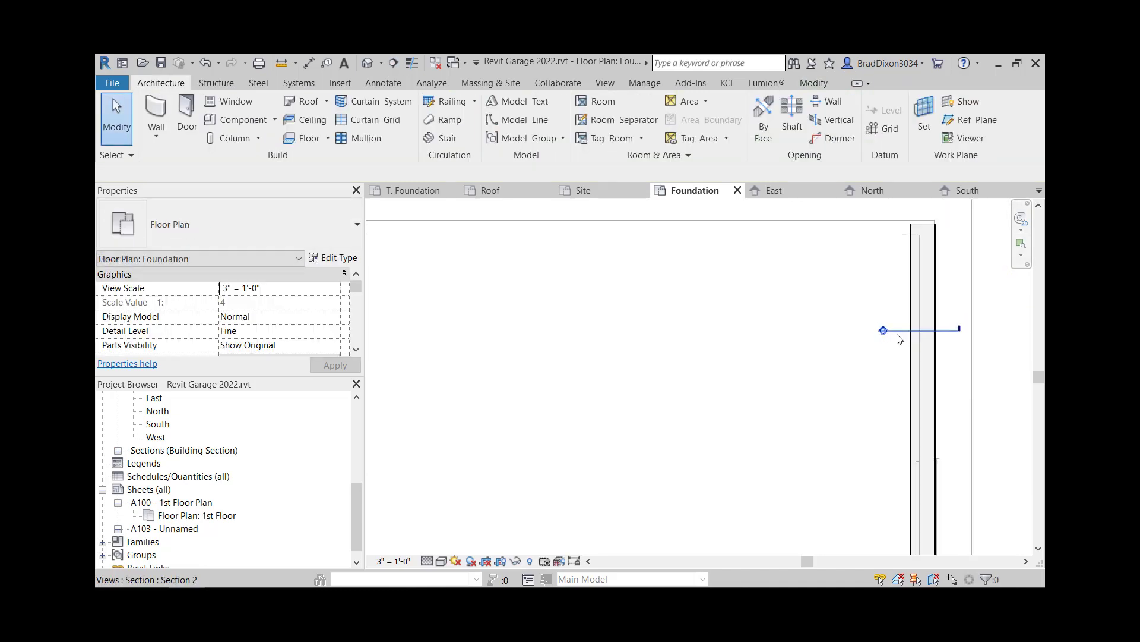
Open the new section's view and inspect the exterior garage wall where it sits on the foundation wall
{"action": "scroll", "coordinate": [891, 330], "scroll_direction": "up", "scroll_amount": 2}
{"action": "double_click", "coordinate": [878, 330]}
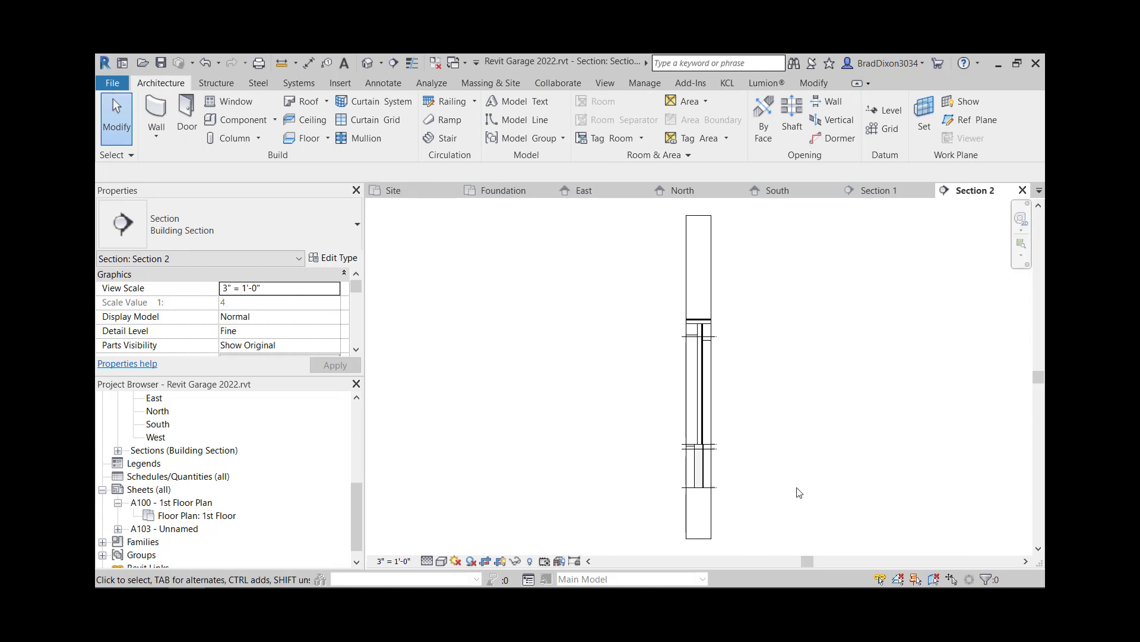
{"action": "scroll", "coordinate": [713, 262], "scroll_direction": "up", "scroll_amount": 8}
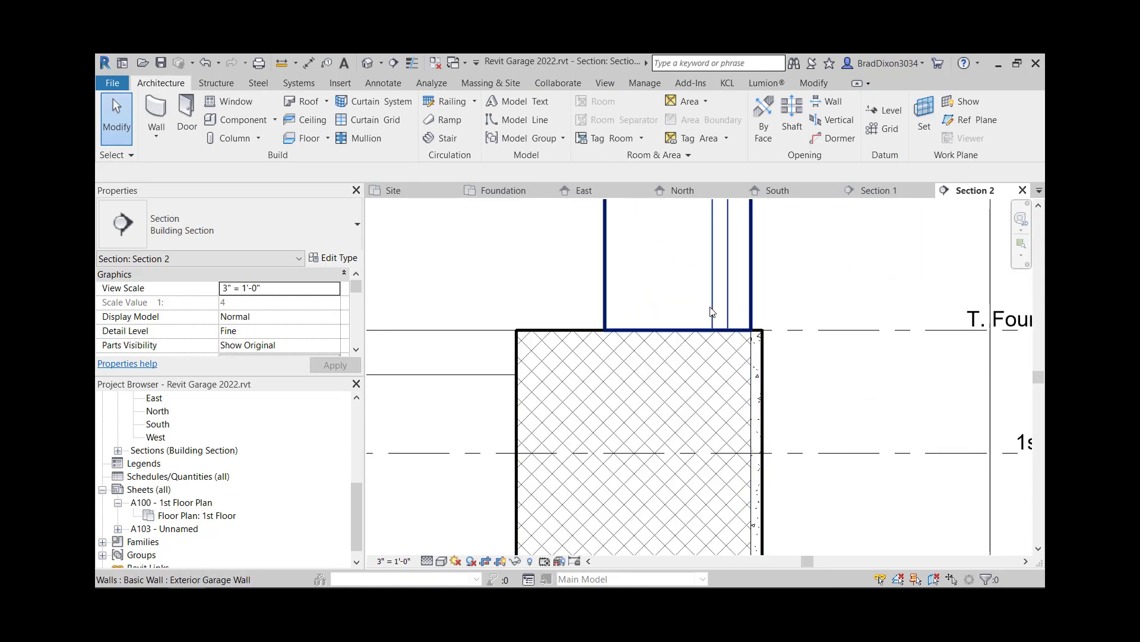
{"action": "left_click", "coordinate": [707, 326]}
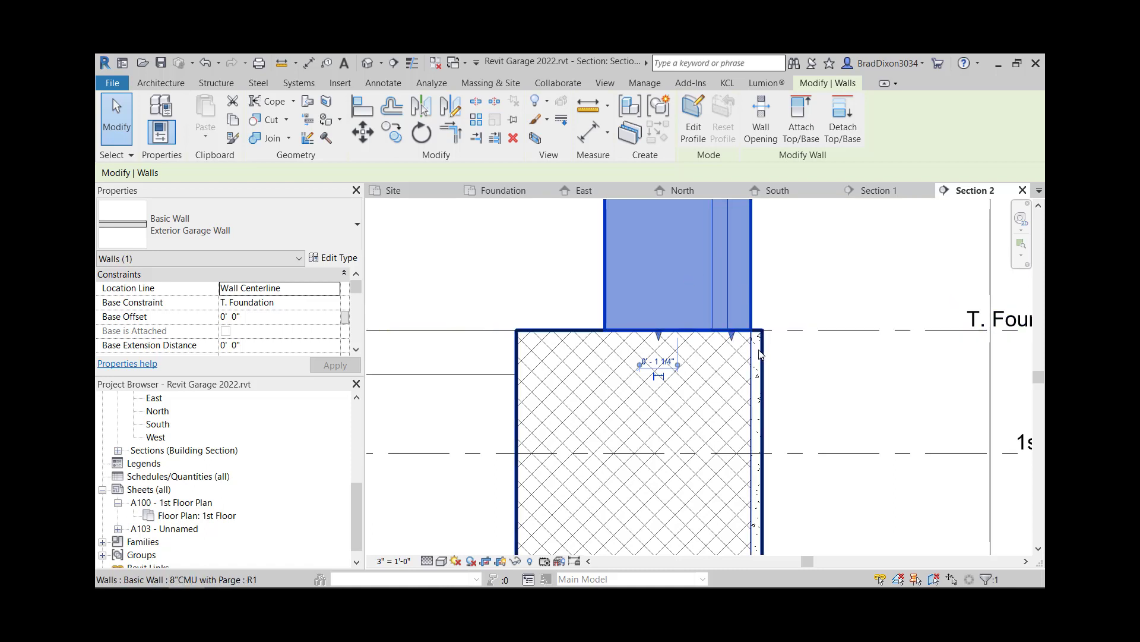
Align the foundation wall's exterior core face to the exterior garage wall's exterior core face, preferring Faces of core, and lock the alignment
{"action": "left_click", "coordinate": [360, 107]}
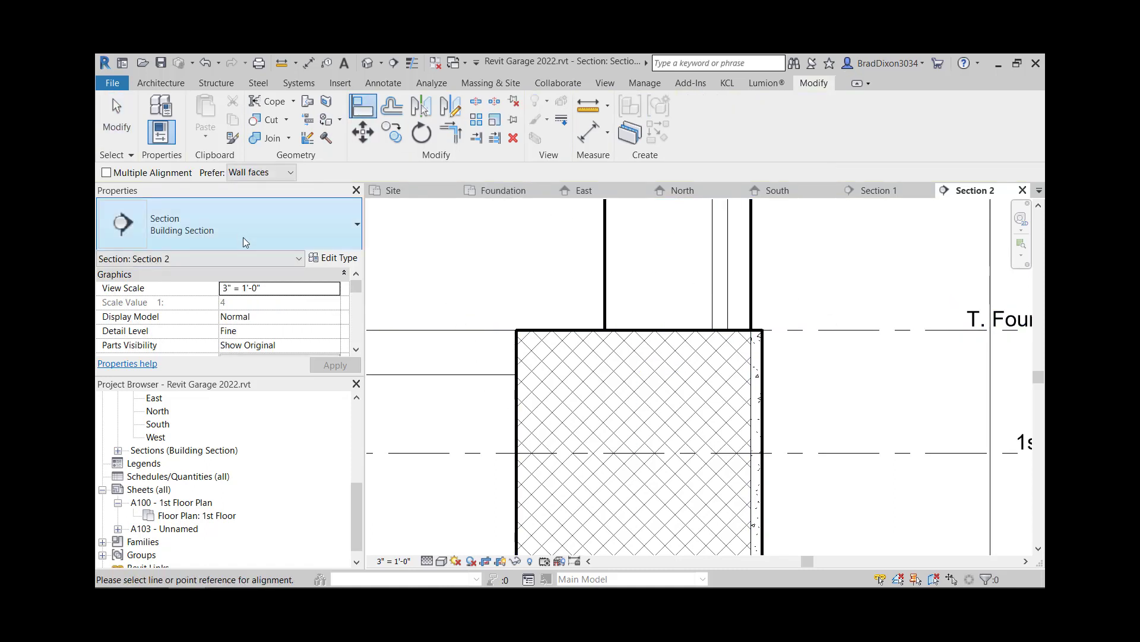
{"action": "left_click", "coordinate": [286, 172]}
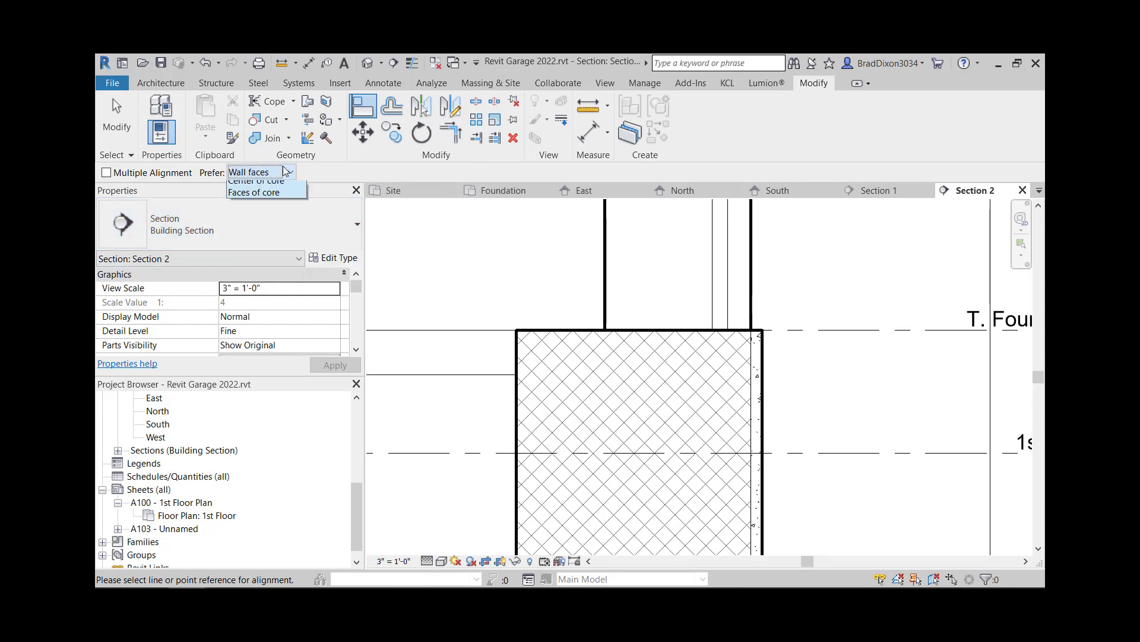
{"action": "left_click", "coordinate": [258, 223]}
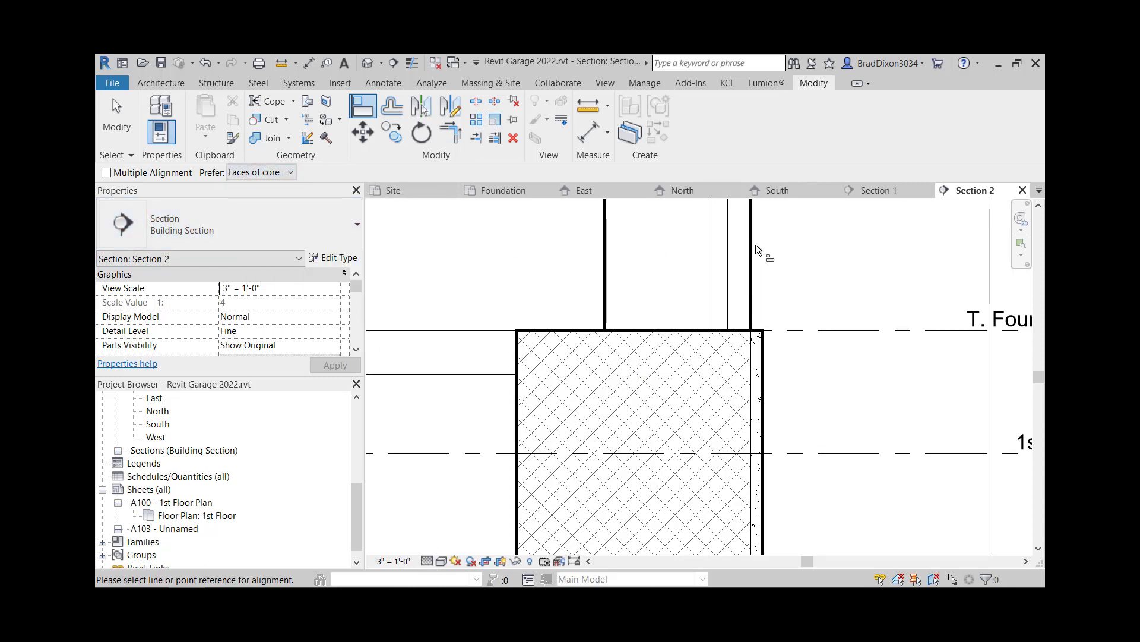
{"action": "left_click", "coordinate": [714, 261]}
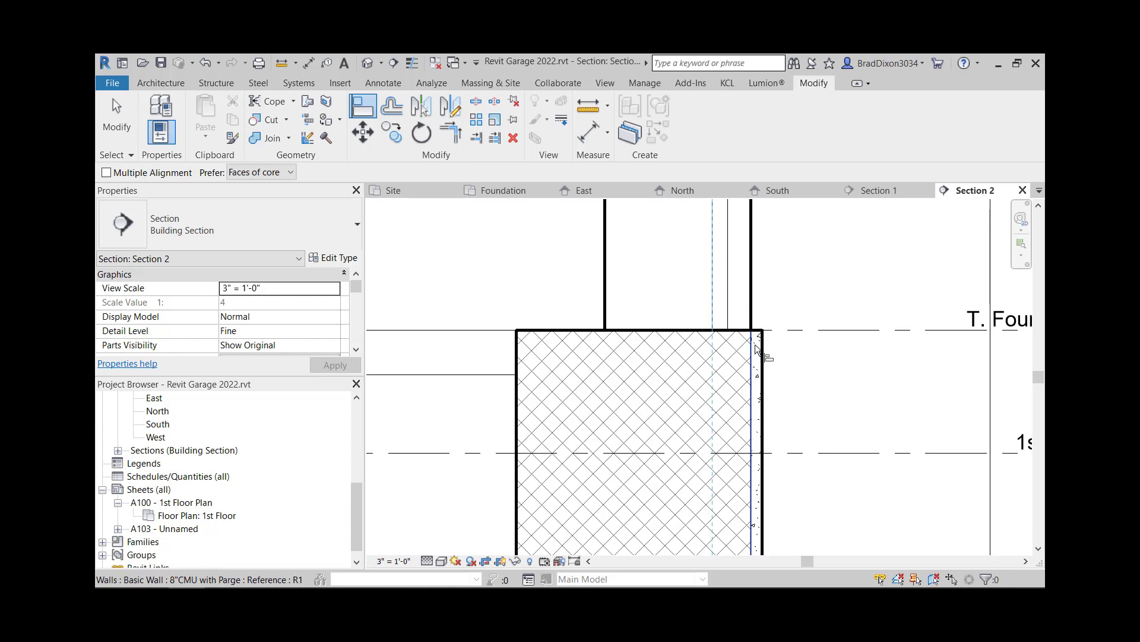
{"action": "left_click", "coordinate": [753, 351]}
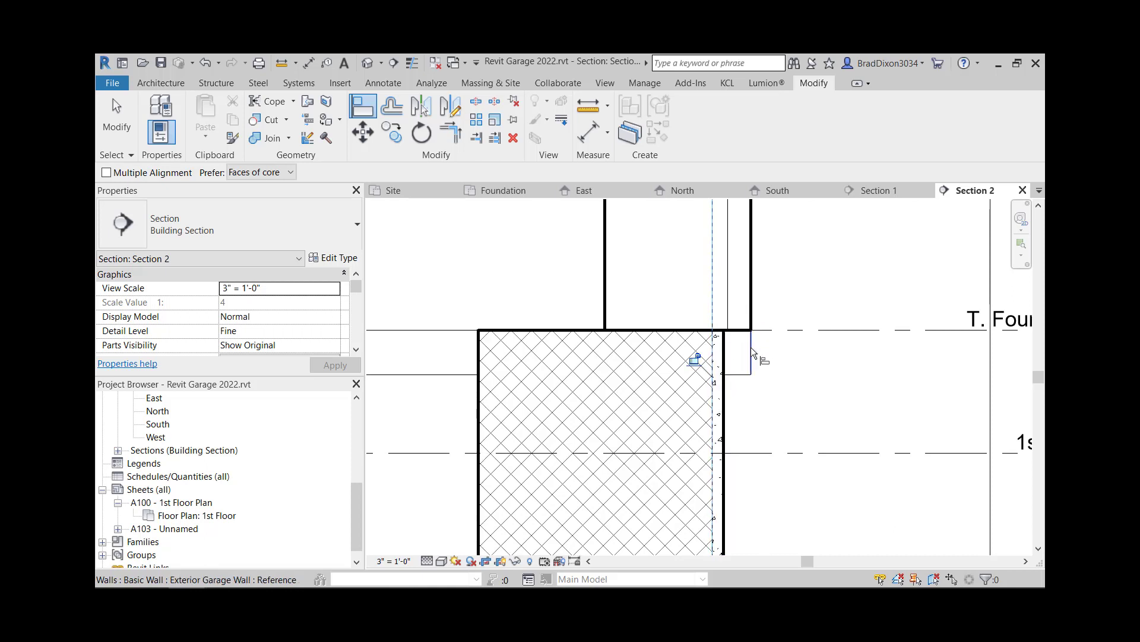
{"action": "scroll", "coordinate": [737, 403], "scroll_direction": "down", "scroll_amount": 1}
{"action": "left_click", "coordinate": [706, 372]}
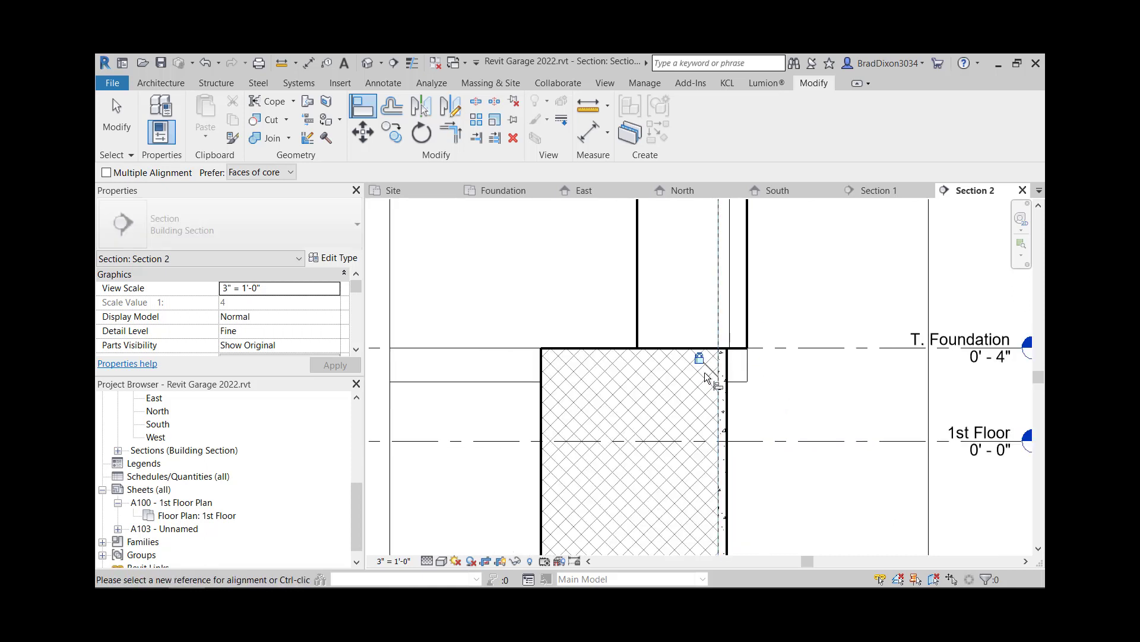
Lower the top of the foundation wall's parge layer below the T. Foundation level, leaving the CMU core at that level
{"action": "middle_click_drag", "start_coordinate": [781, 417], "coordinate": [831, 328]}
{"action": "key", "text": "Escape"}
{"action": "key", "text": "Escape"}
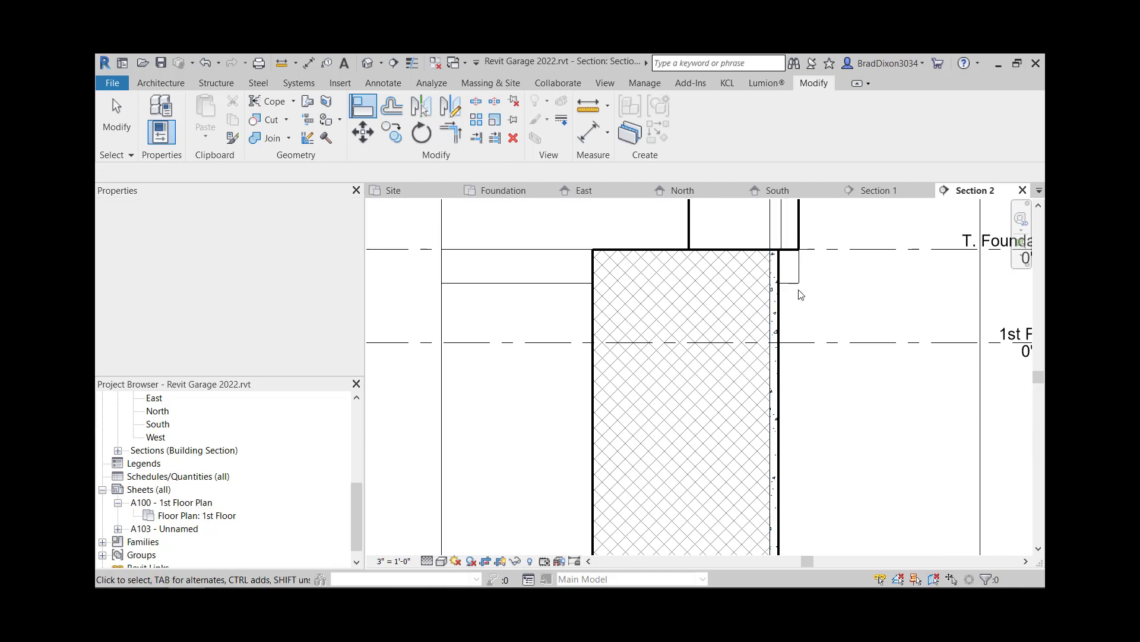
{"action": "left_click", "coordinate": [784, 254]}
{"action": "scroll", "coordinate": [780, 257], "scroll_direction": "up", "scroll_amount": 1}
{"action": "scroll", "coordinate": [780, 255], "scroll_direction": "up", "scroll_amount": 1}
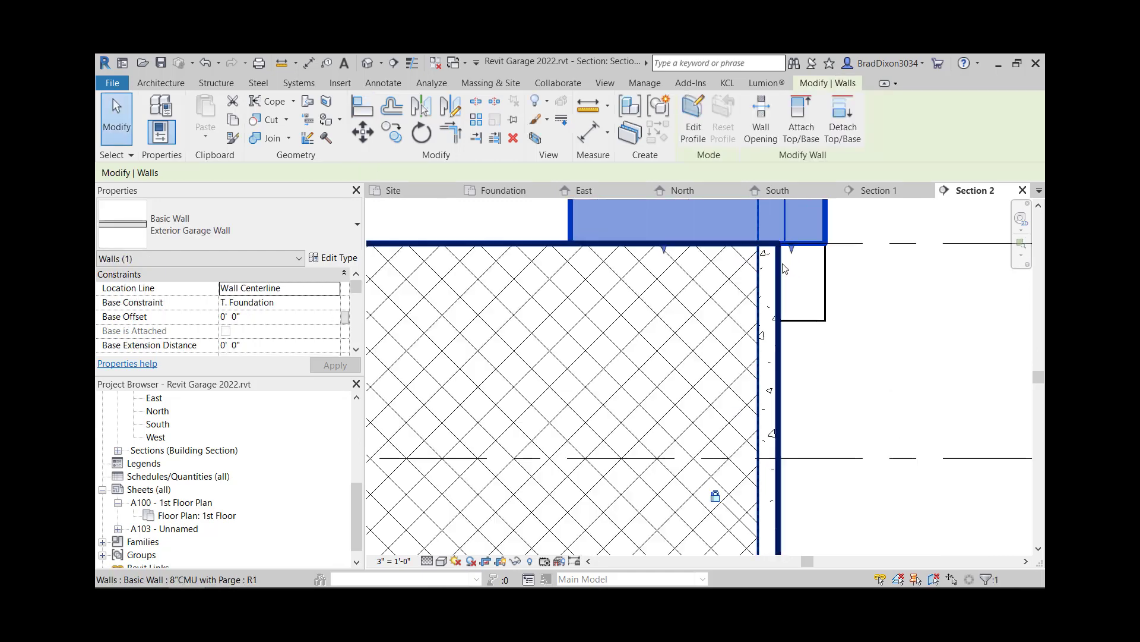
{"action": "left_click", "coordinate": [778, 258]}
{"action": "left_click_drag", "start_coordinate": [768, 240], "coordinate": [768, 290]}
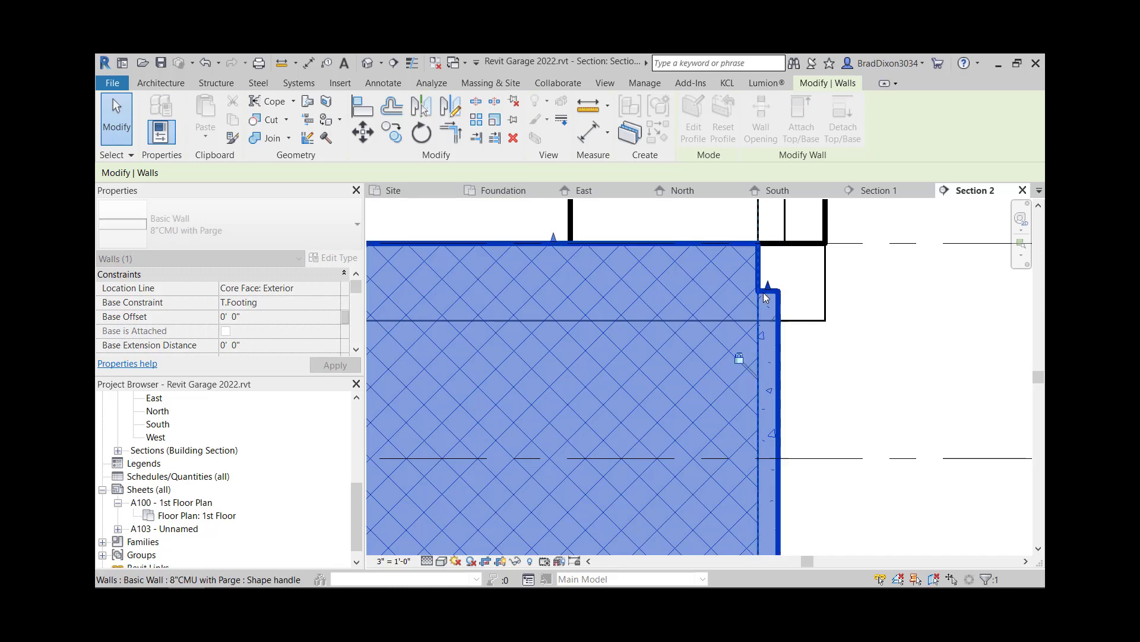
Align the parge top and the garage wall's exterior layer bottoms to the adjoining exterior wall's lower siding edge, locking the siding alignment
{"action": "left_click", "coordinate": [362, 106]}
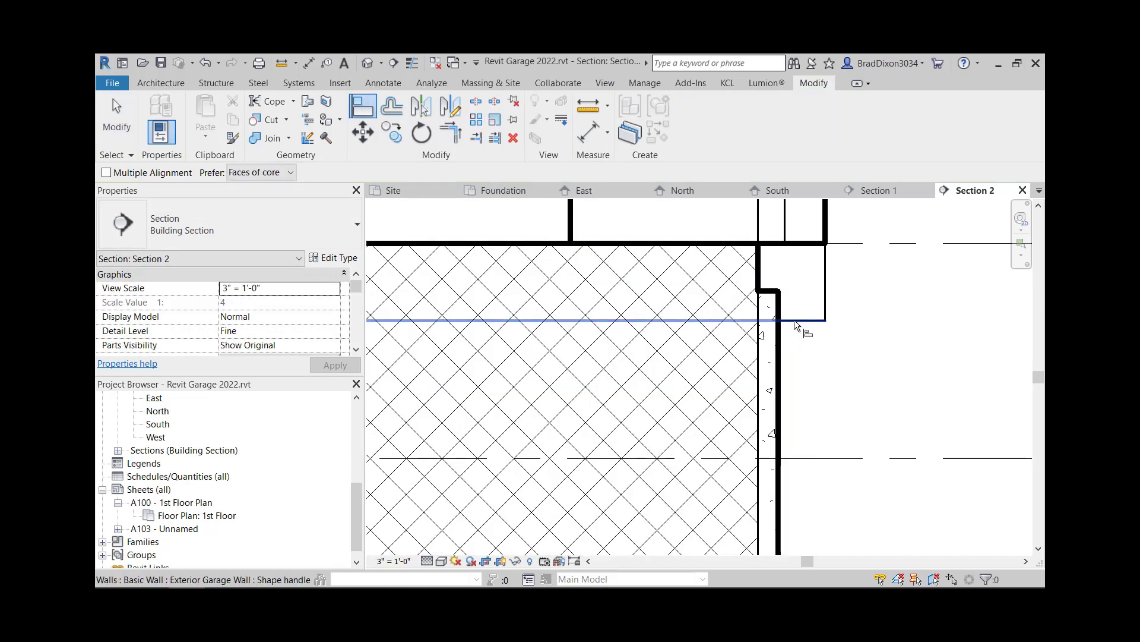
{"action": "left_click", "coordinate": [775, 245]}
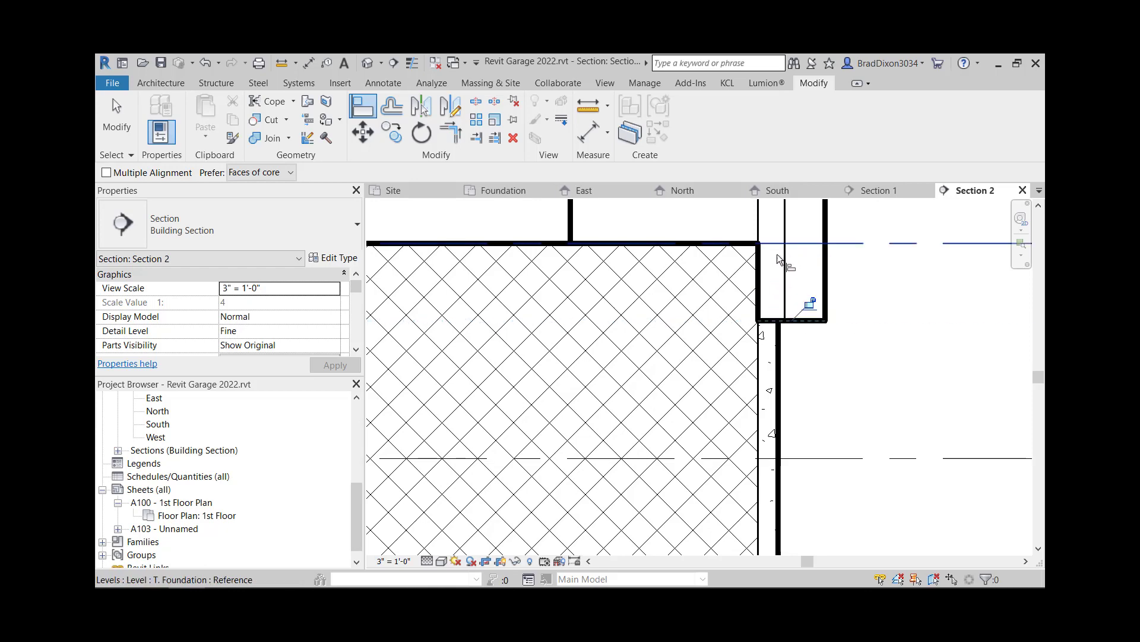
{"action": "scroll", "coordinate": [833, 327], "scroll_direction": "down", "scroll_amount": 2}
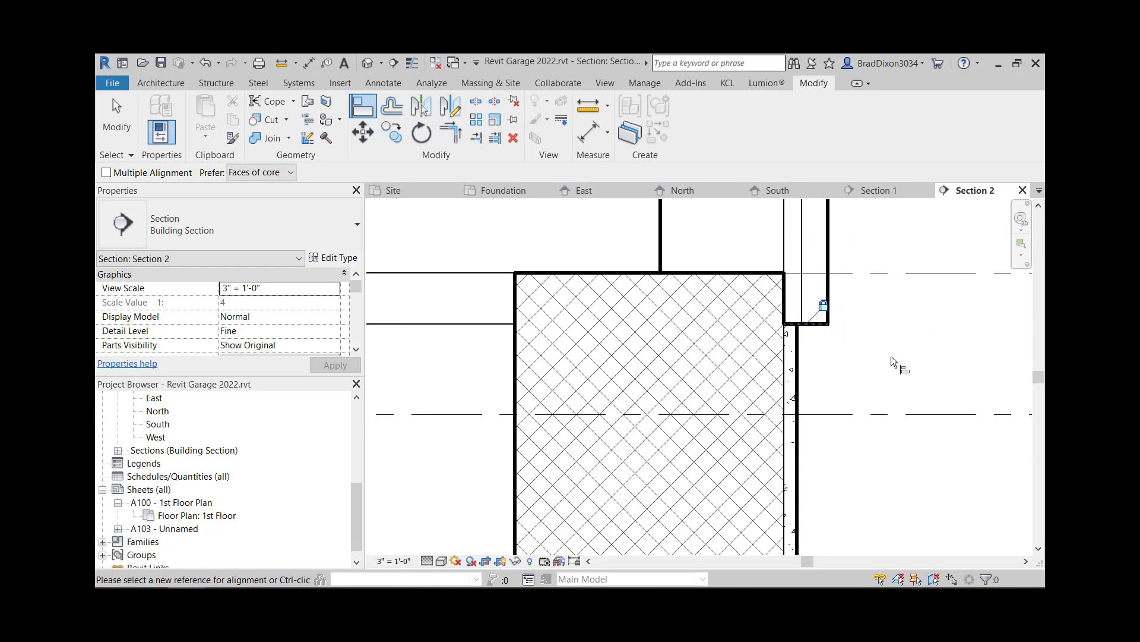
{"action": "left_click", "coordinate": [116, 131]}
{"action": "scroll", "coordinate": [900, 379], "scroll_direction": "down", "scroll_amount": 2}
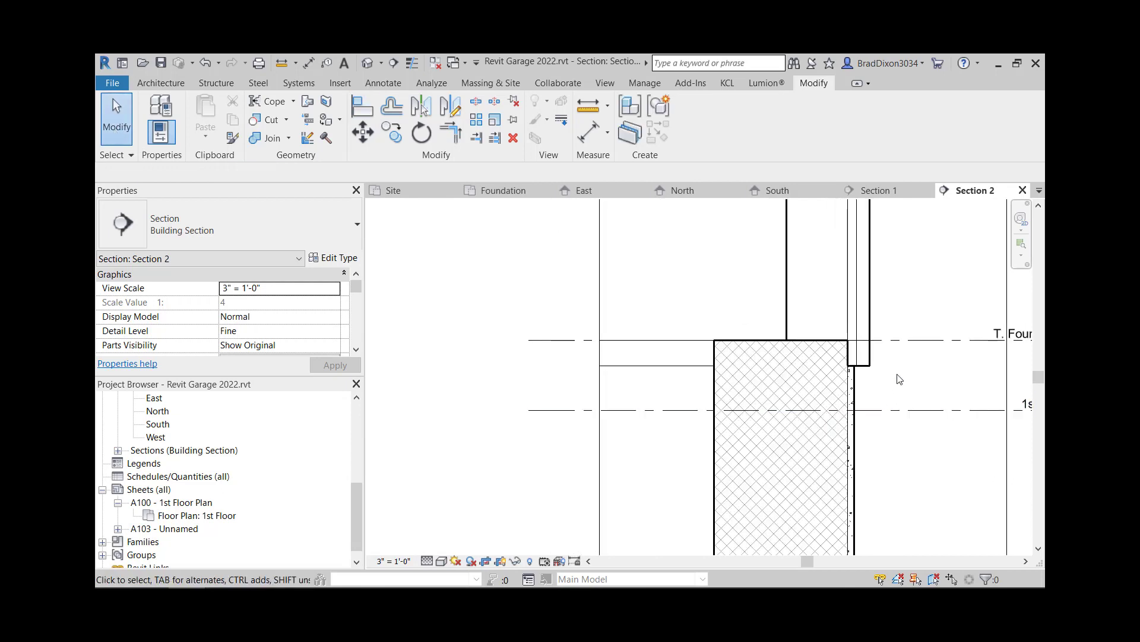
In the Foundation floor plan, draw a short vertical building section across the lower foundation wall, starting from inside the building
{"action": "scroll", "coordinate": [891, 388], "scroll_direction": "down", "scroll_amount": 5}
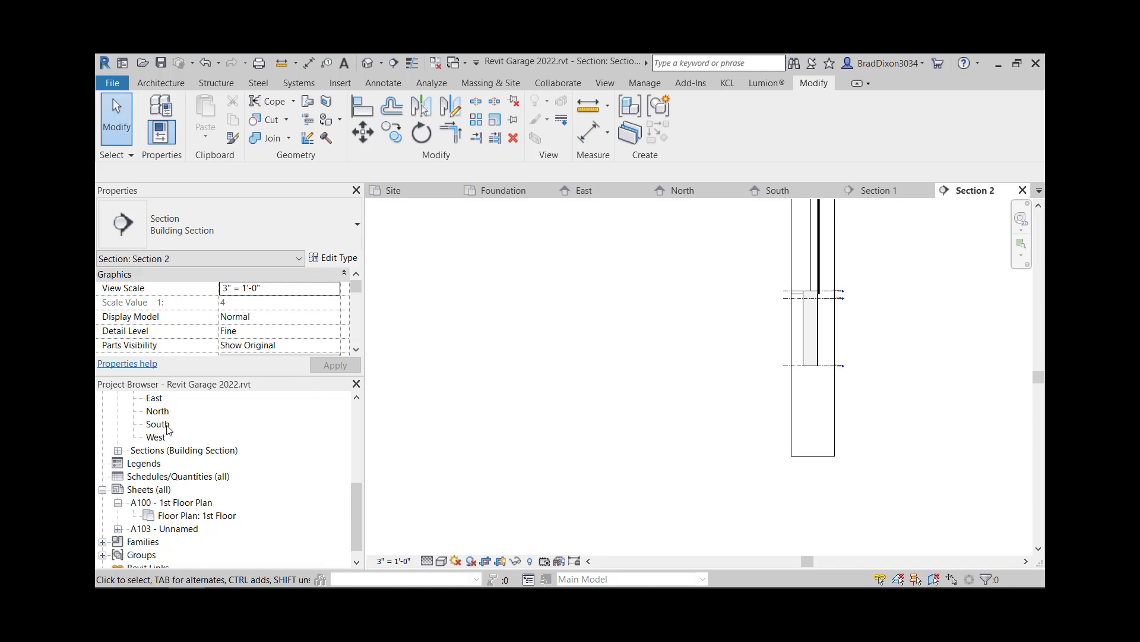
{"action": "scroll", "coordinate": [167, 428], "scroll_direction": "up", "scroll_amount": 6}
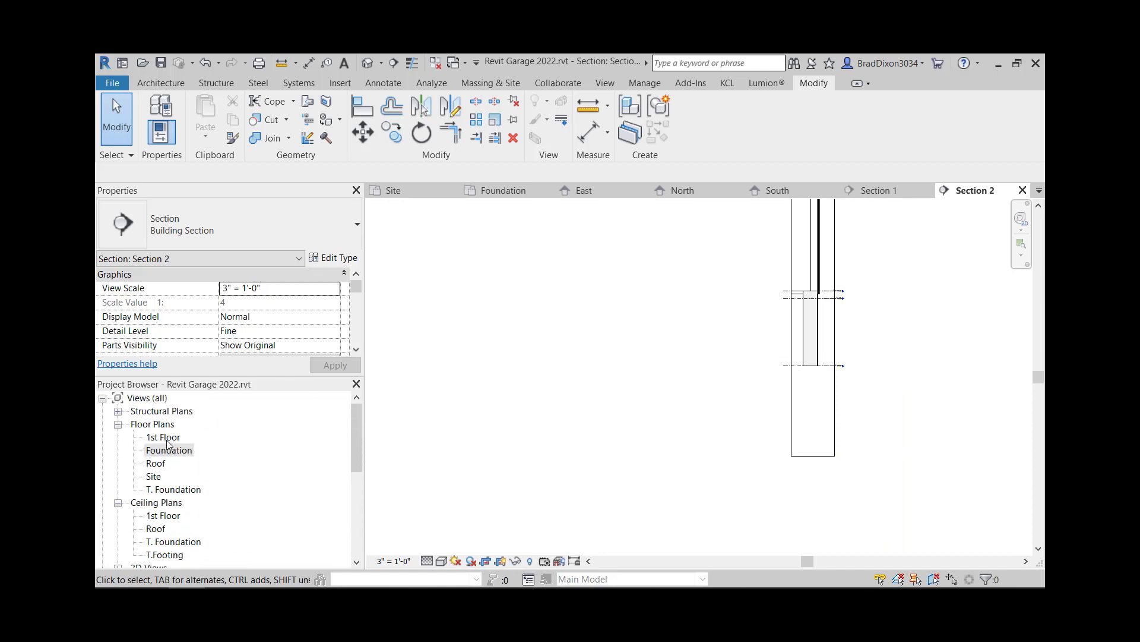
{"action": "double_click", "coordinate": [167, 450]}
{"action": "scroll", "coordinate": [690, 427], "scroll_direction": "down", "scroll_amount": 4}
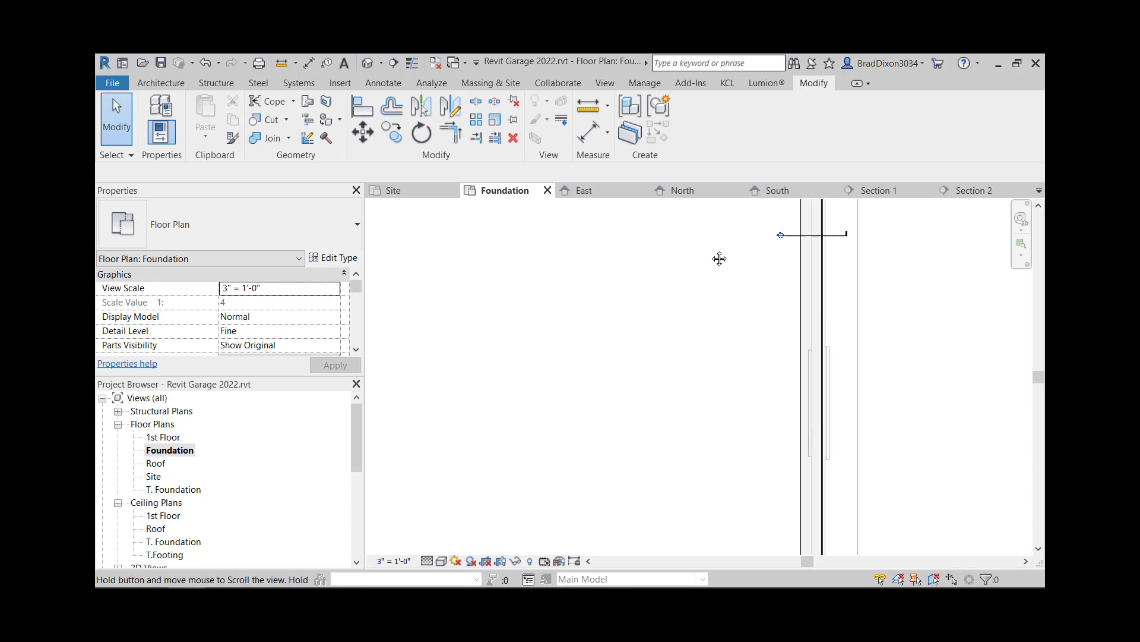
{"action": "middle_click_drag", "start_coordinate": [717, 423], "coordinate": [791, 220]}
{"action": "middle_click_drag", "start_coordinate": [741, 450], "coordinate": [781, 300]}
{"action": "scroll", "coordinate": [727, 363], "scroll_direction": "up", "scroll_amount": 4}
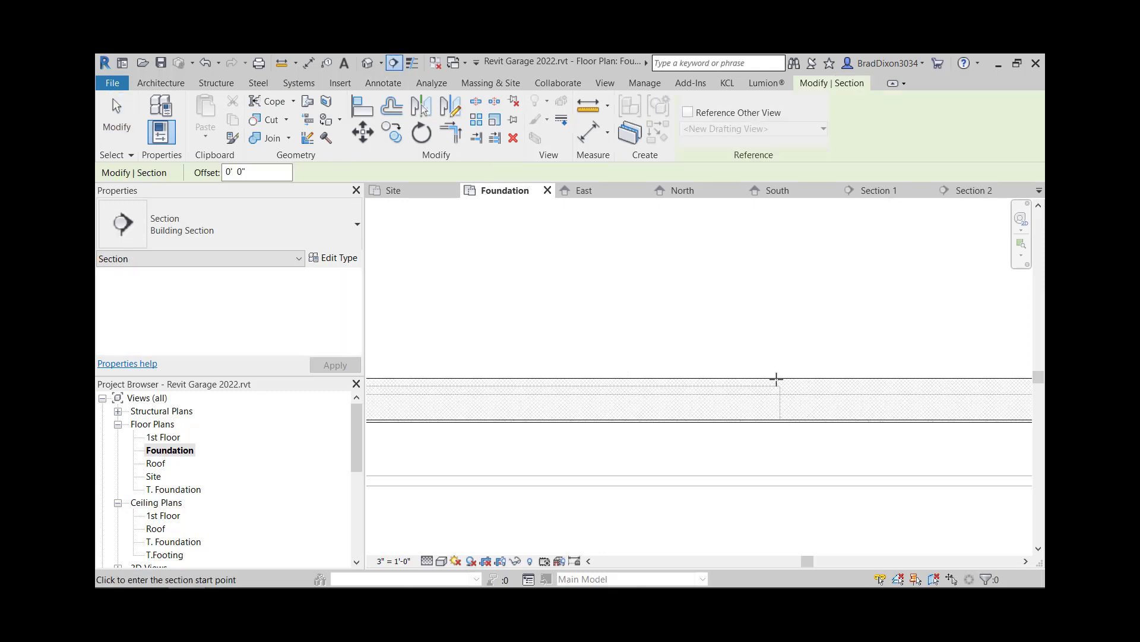
{"action": "left_click", "coordinate": [768, 345]}
{"action": "left_click", "coordinate": [769, 438]}
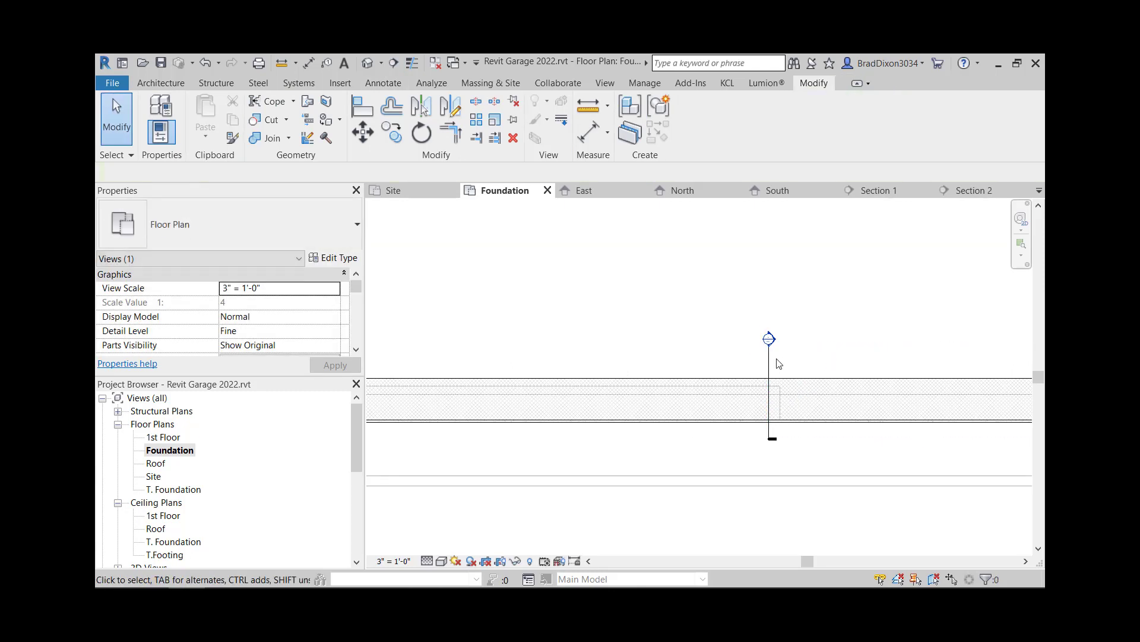
Open the new section's view and examine the overhead door and the wall above and below its opening
{"action": "double_click", "coordinate": [769, 337]}
{"action": "scroll", "coordinate": [704, 452], "scroll_direction": "up", "scroll_amount": 6}
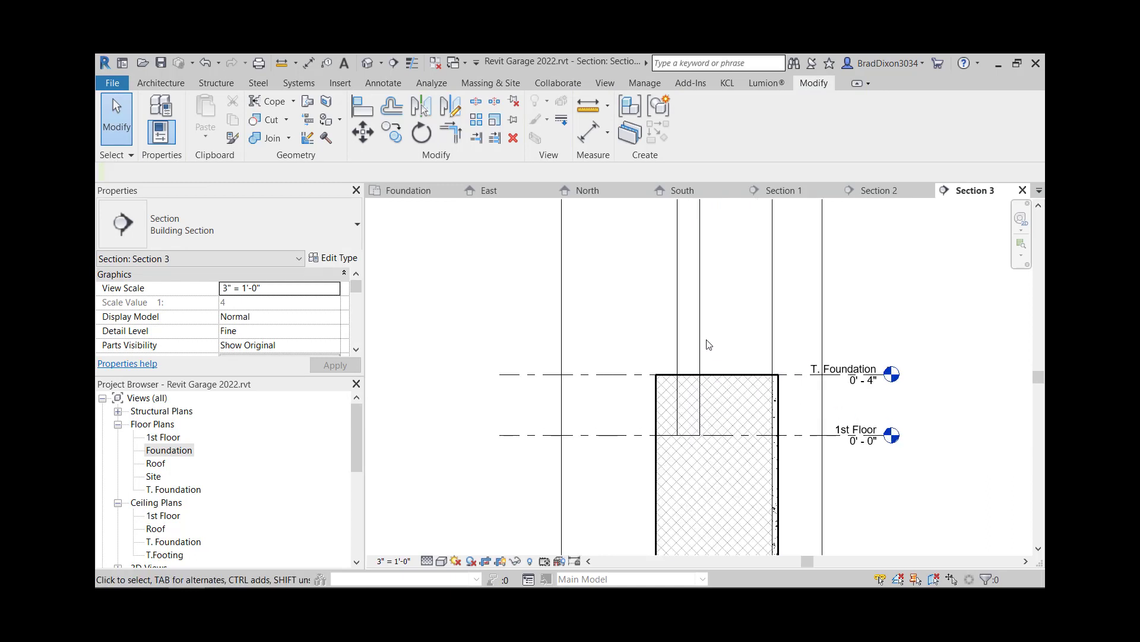
{"action": "left_click", "coordinate": [774, 345]}
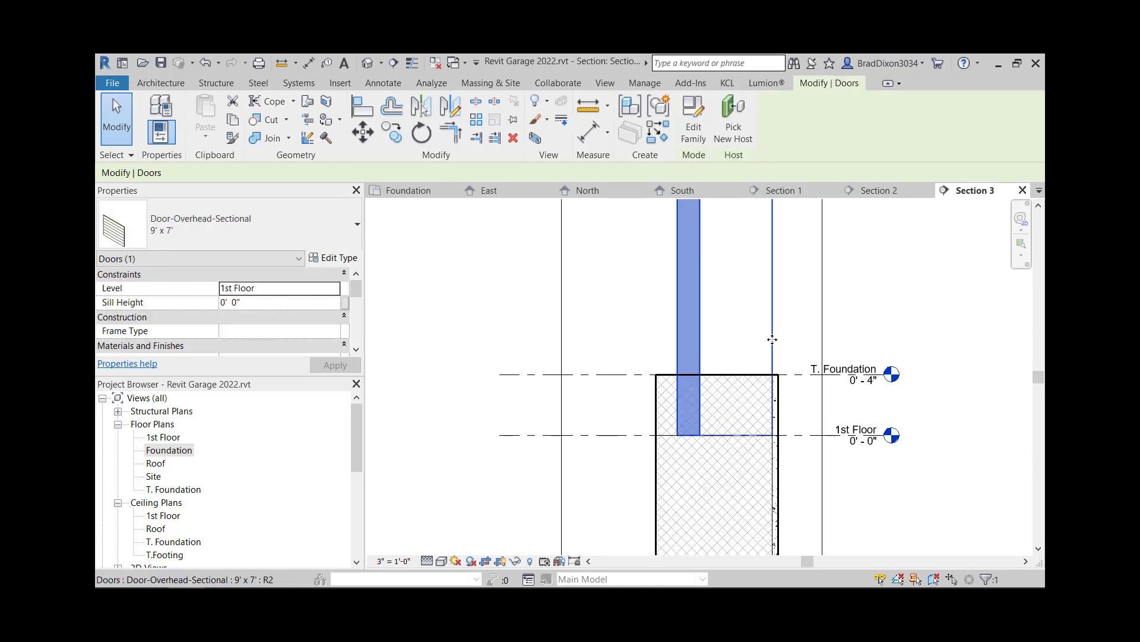
{"action": "scroll", "coordinate": [747, 320], "scroll_direction": "down", "scroll_amount": 2}
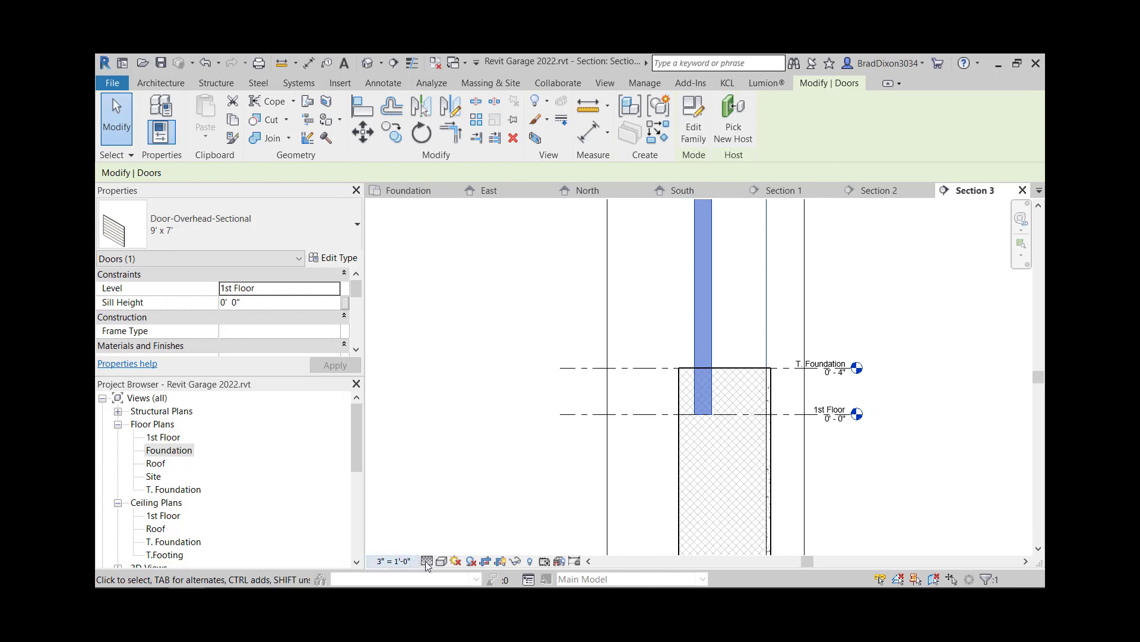
{"action": "scroll", "coordinate": [775, 314], "scroll_direction": "down", "scroll_amount": 3}
{"action": "middle_click_drag", "start_coordinate": [763, 386], "coordinate": [741, 492]}
{"action": "scroll", "coordinate": [749, 349], "scroll_direction": "down", "scroll_amount": 2}
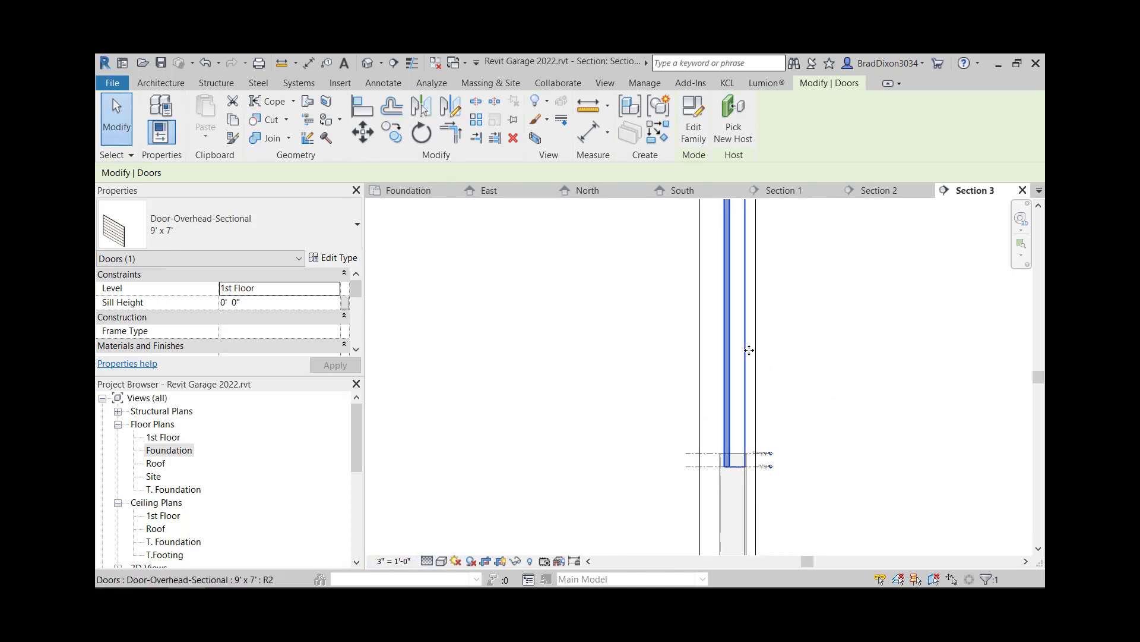
{"action": "scroll", "coordinate": [744, 267], "scroll_direction": "up", "scroll_amount": 2}
{"action": "scroll", "coordinate": [754, 315], "scroll_direction": "up", "scroll_amount": 3}
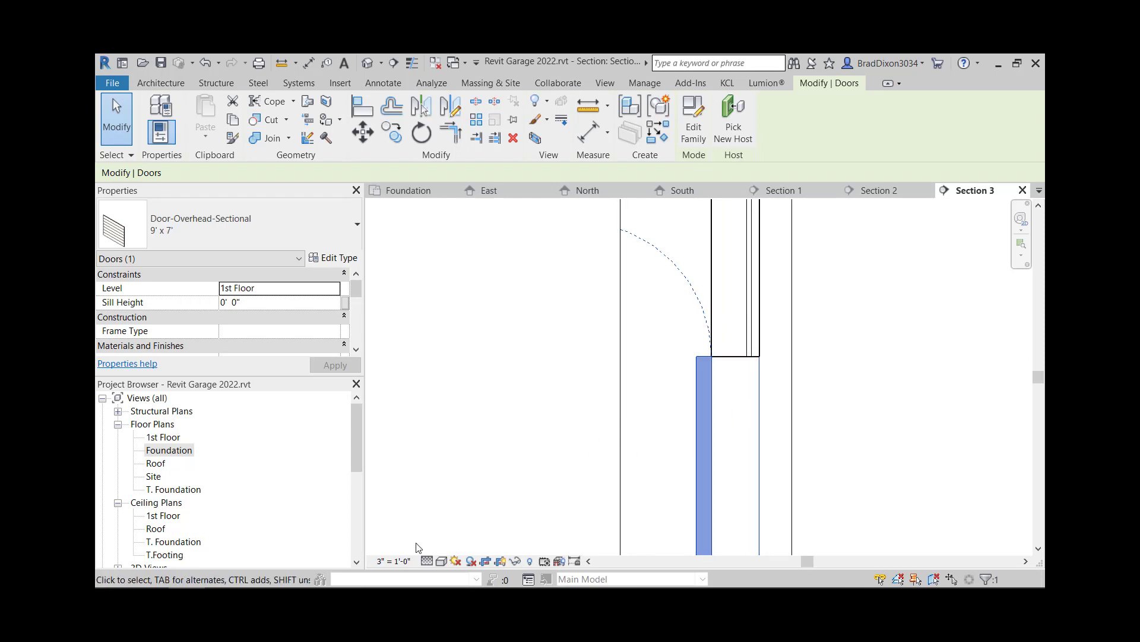
In the Foundation floor plan, move the section line right, past the overhead door, to the solid wall near the lower-right corner
{"action": "double_click", "coordinate": [173, 450]}
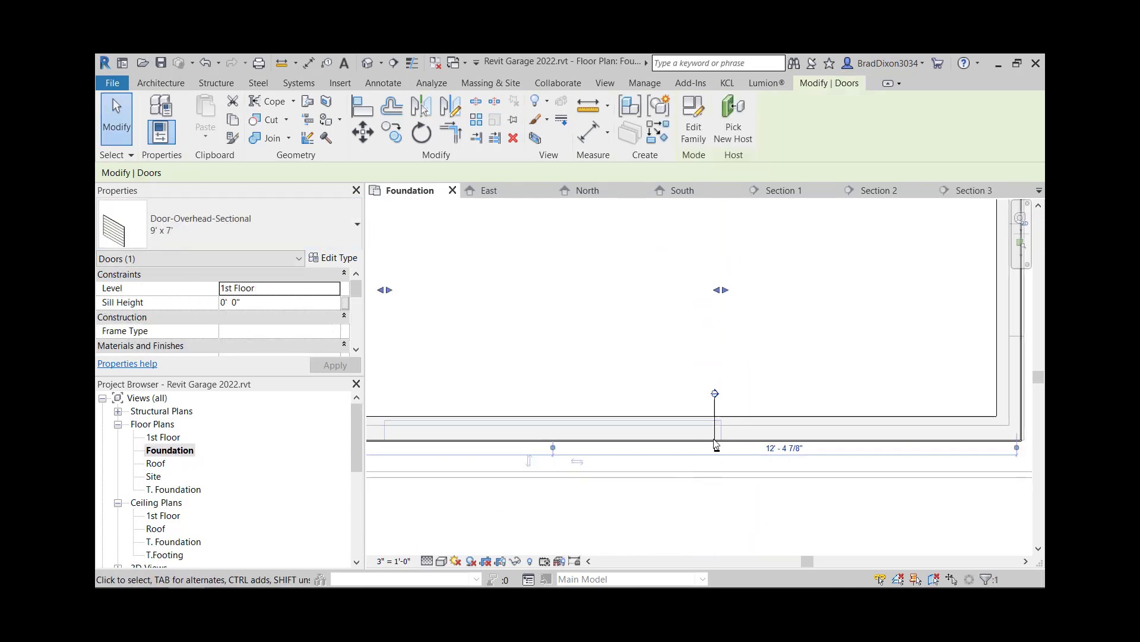
{"action": "left_click", "coordinate": [716, 407]}
{"action": "left_click_drag", "start_coordinate": [716, 406], "coordinate": [941, 410]}
{"action": "left_click", "coordinate": [953, 496]}
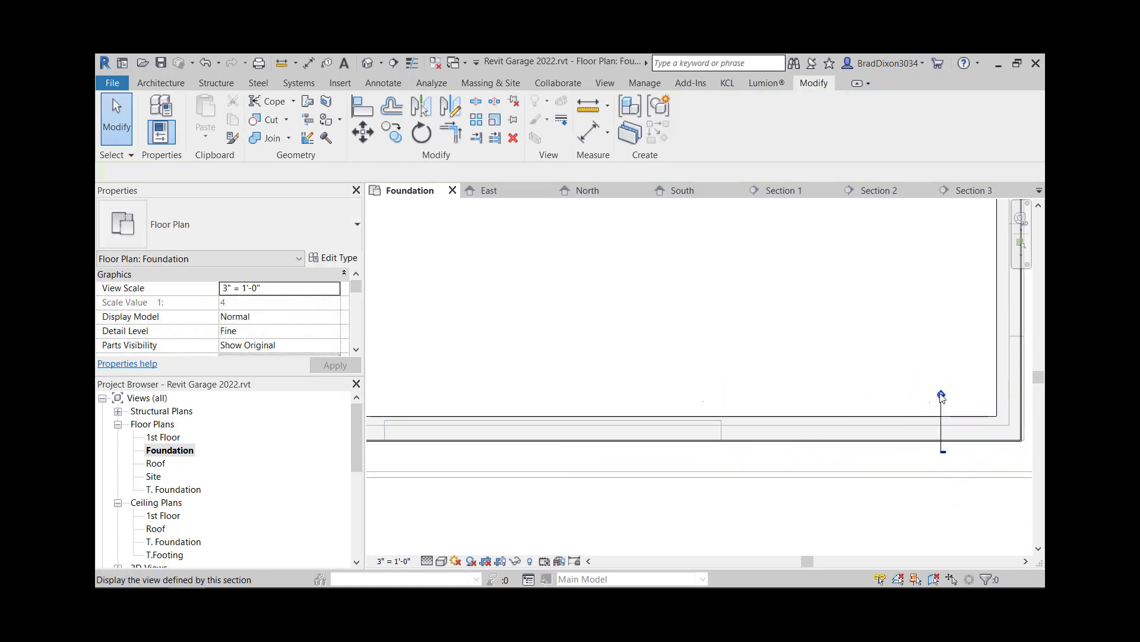
In the relocated section's view, align the foundation wall's exterior core face to the exterior garage wall's exterior core face
{"action": "double_click", "coordinate": [942, 396]}
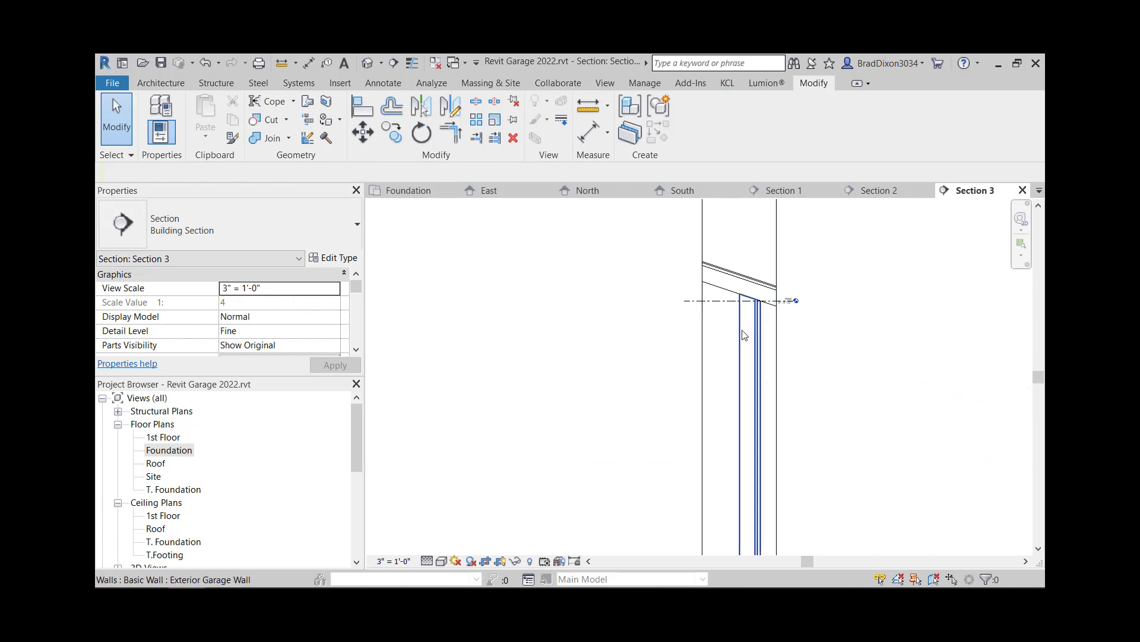
{"action": "middle_click_drag", "start_coordinate": [759, 469], "coordinate": [763, 341]}
{"action": "middle_click_drag", "start_coordinate": [768, 501], "coordinate": [767, 399]}
{"action": "scroll", "coordinate": [759, 431], "scroll_direction": "up", "scroll_amount": 5}
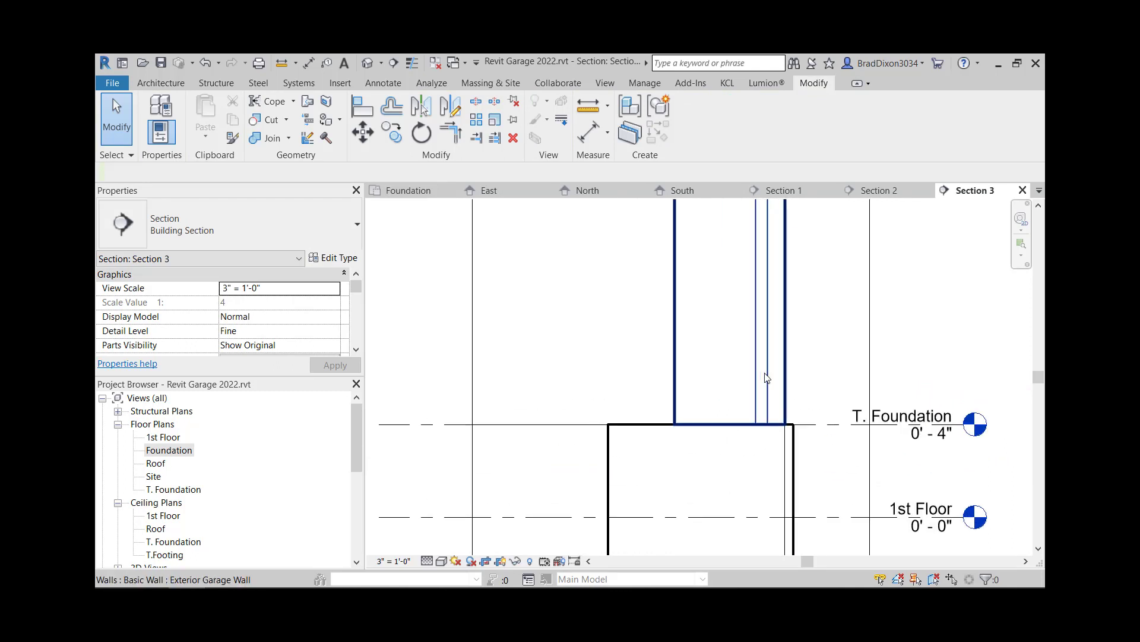
{"action": "scroll", "coordinate": [756, 381], "scroll_direction": "up", "scroll_amount": 2}
{"action": "left_click", "coordinate": [755, 378]}
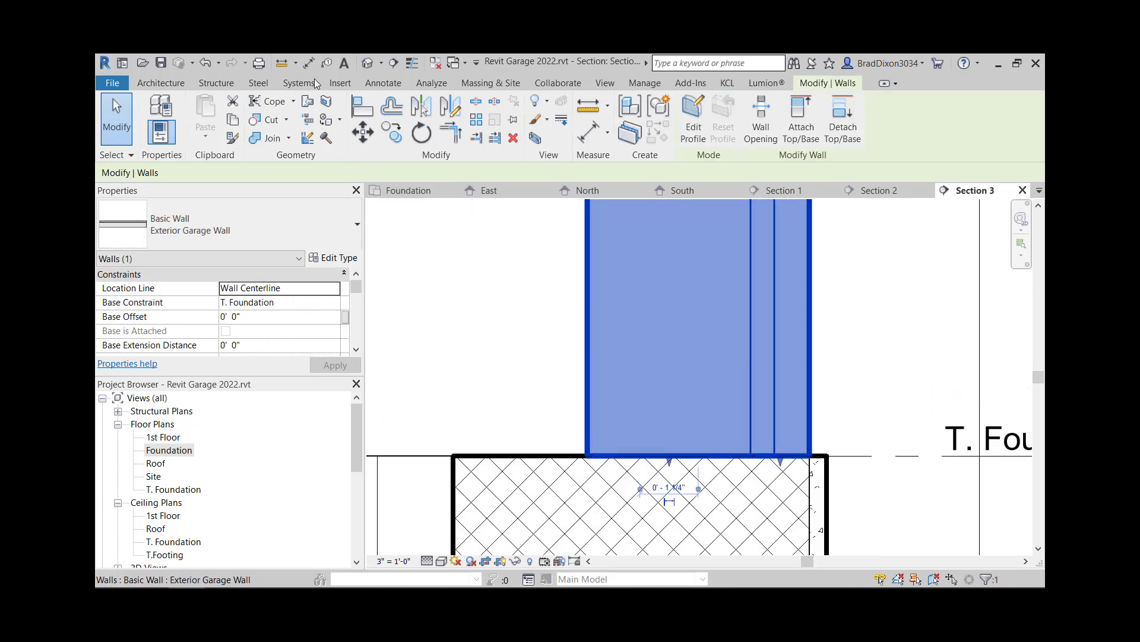
{"action": "left_click", "coordinate": [363, 106]}
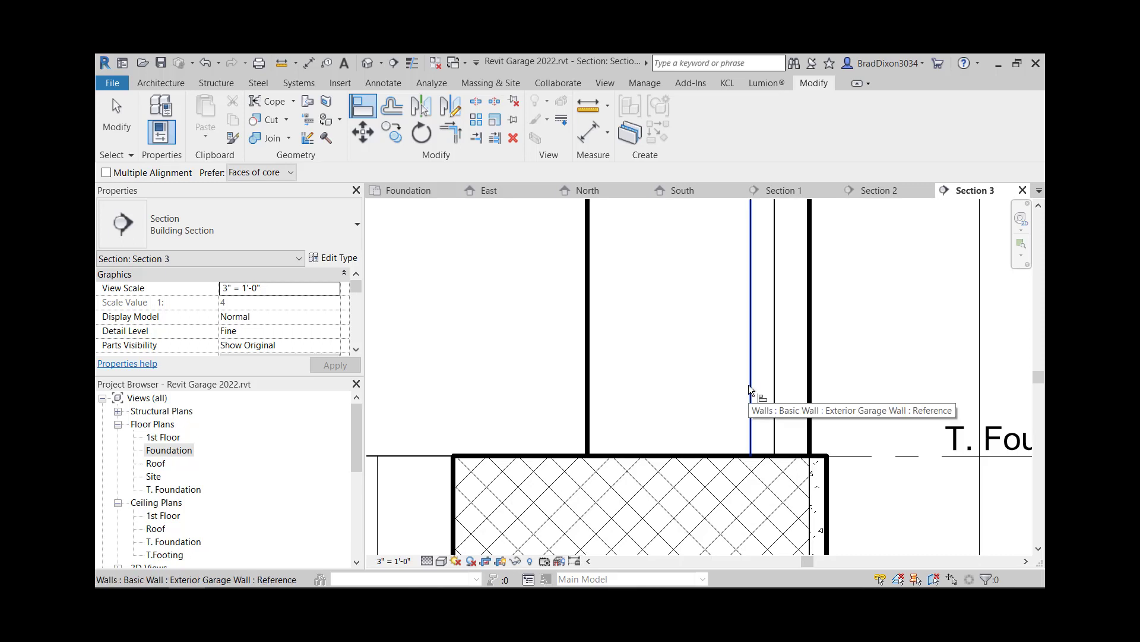
{"action": "left_click", "coordinate": [750, 387]}
{"action": "left_click", "coordinate": [812, 508]}
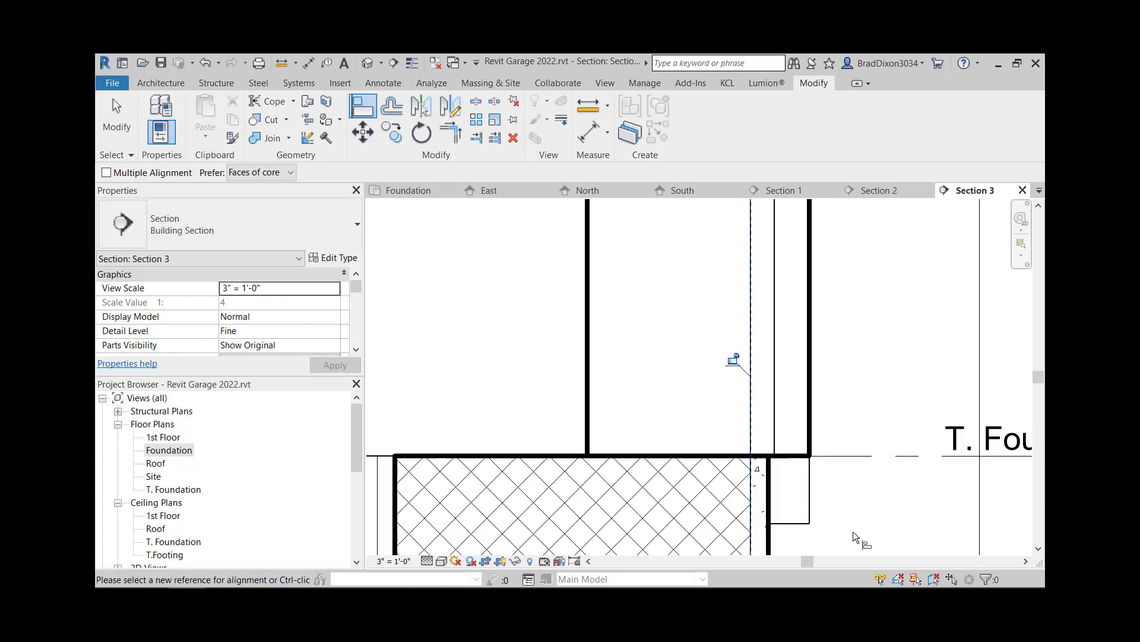
{"action": "key", "text": "Escape"}
{"action": "key", "text": "Escape"}
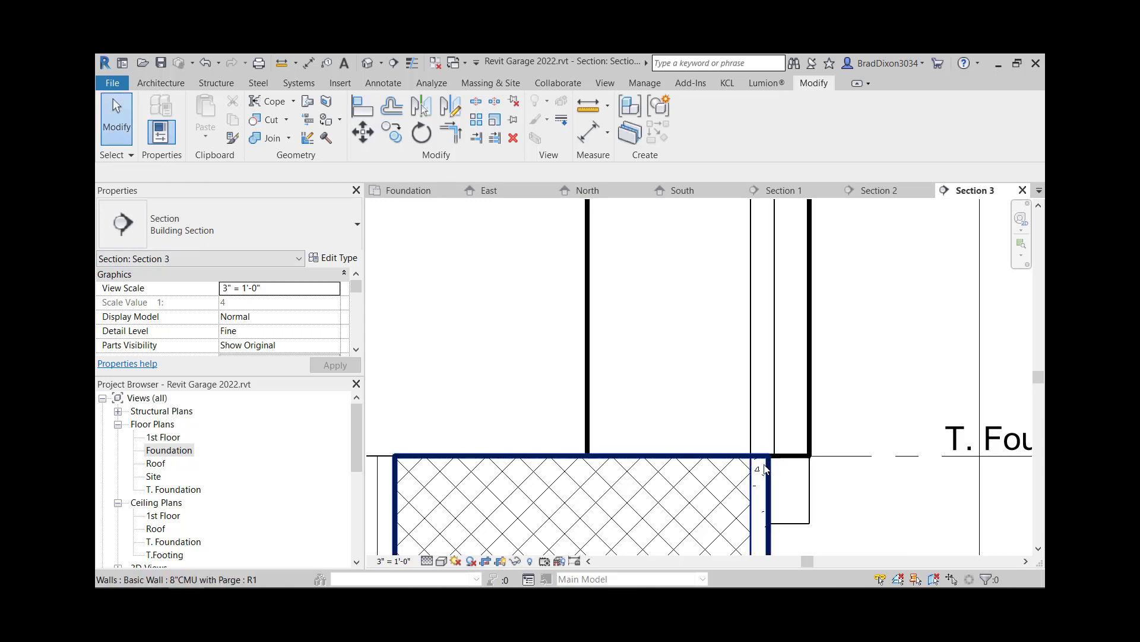
Lower this foundation wall's parge top, then align it and the garage wall's exterior layer bottoms to the adjoining wall's lower siding edge
{"action": "left_click", "coordinate": [760, 461]}
{"action": "left_click_drag", "start_coordinate": [763, 461], "coordinate": [759, 509]}
{"action": "left_click", "coordinate": [366, 113]}
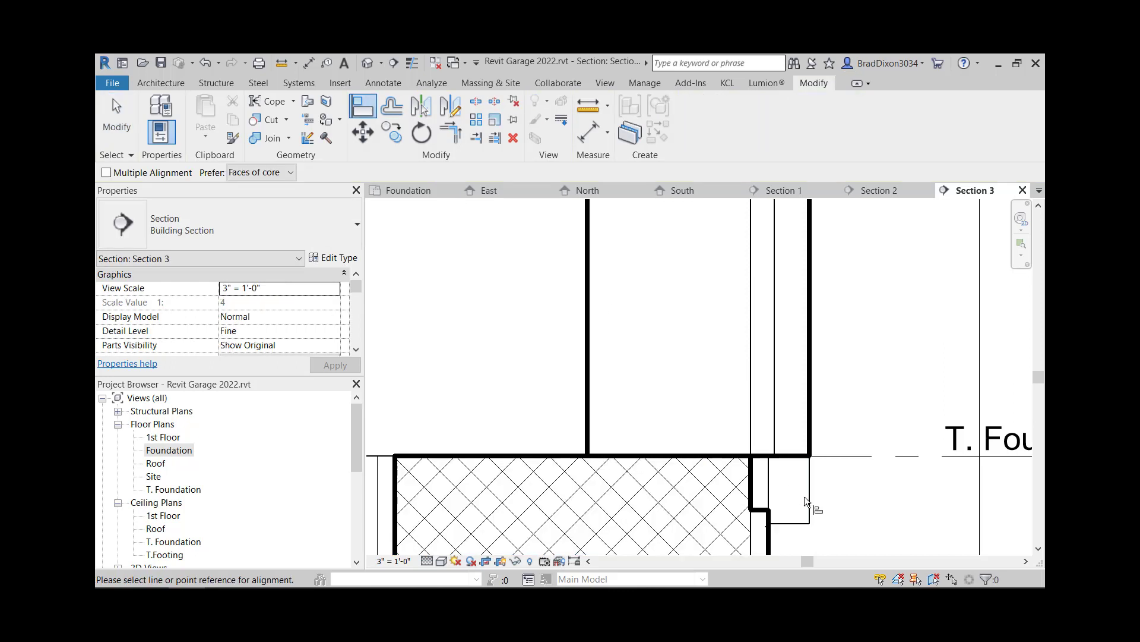
{"action": "left_click", "coordinate": [796, 523]}
{"action": "left_click", "coordinate": [758, 510]}
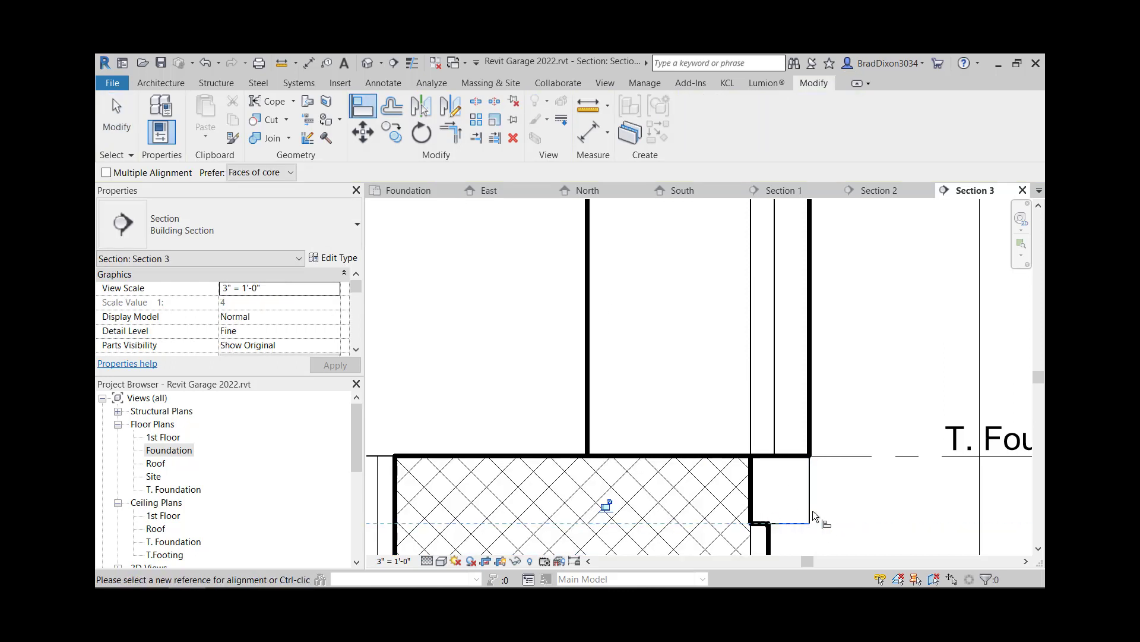
{"action": "left_click", "coordinate": [757, 522]}
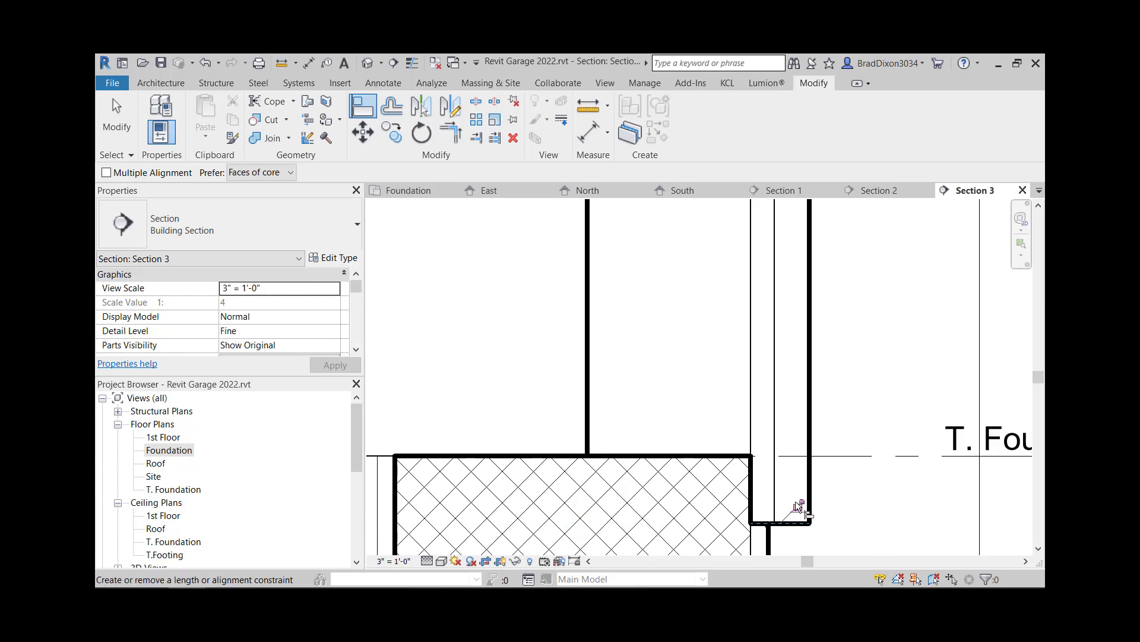
{"action": "left_click", "coordinate": [116, 119]}
In the Foundation floor plan, draw a short horizontal building section across the short left-side foundation wall, starting from outside the building
{"action": "scroll", "coordinate": [756, 395], "scroll_direction": "down", "scroll_amount": 5}
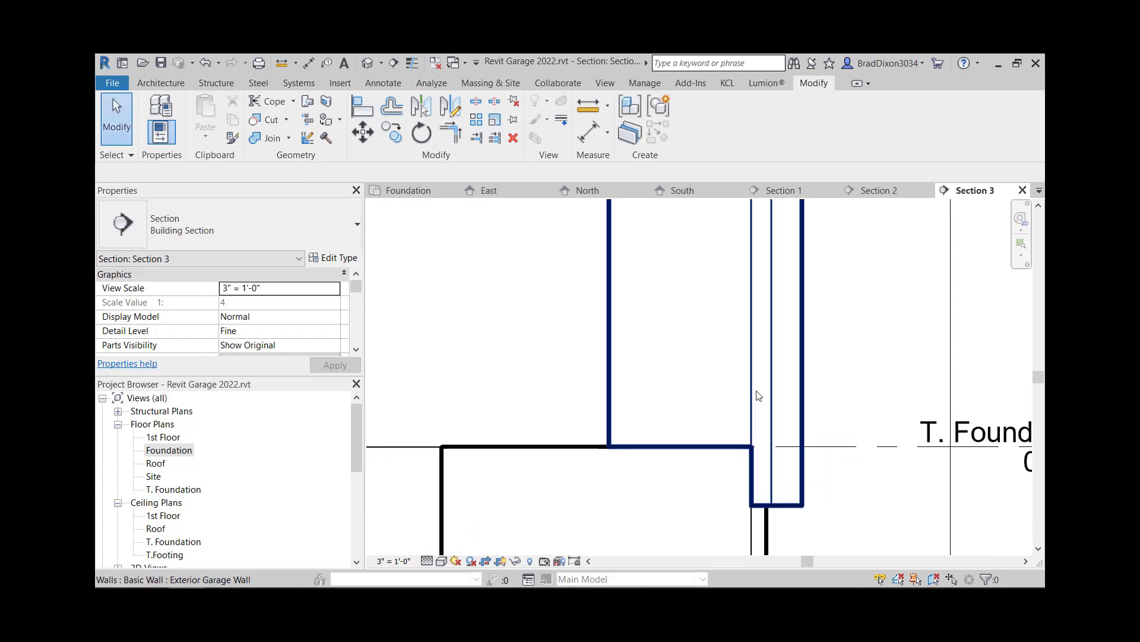
{"action": "scroll", "coordinate": [657, 456], "scroll_direction": "down", "scroll_amount": 2}
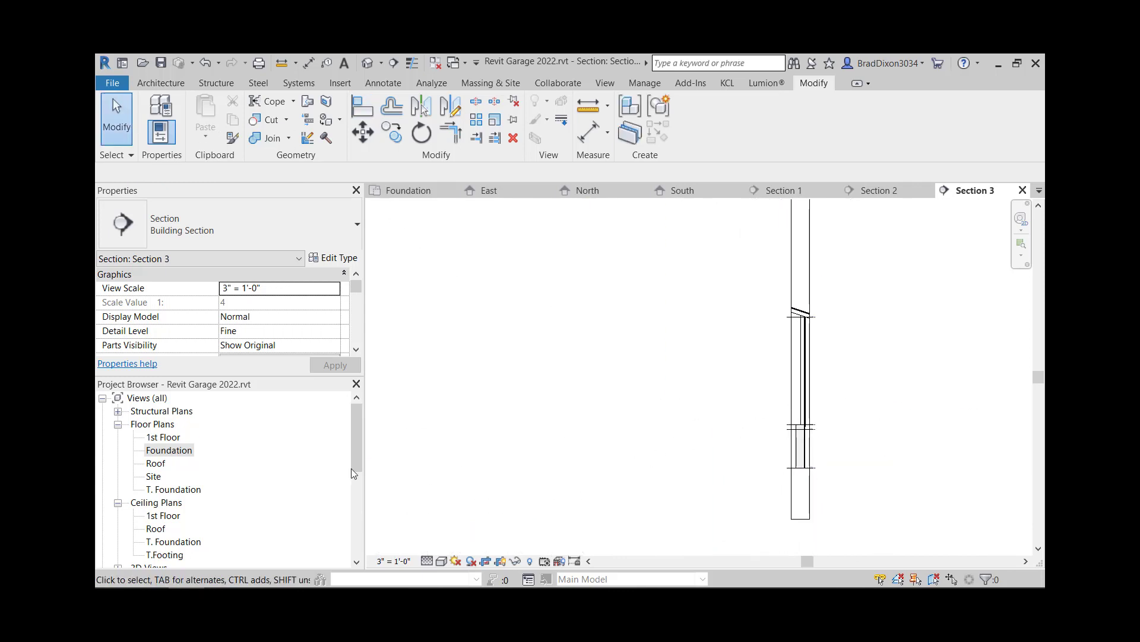
{"action": "double_click", "coordinate": [169, 450]}
{"action": "scroll", "coordinate": [612, 464], "scroll_direction": "down", "scroll_amount": 2}
{"action": "middle_click_drag", "start_coordinate": [677, 501], "coordinate": [825, 494]}
{"action": "scroll", "coordinate": [825, 493], "scroll_direction": "down", "scroll_amount": 2}
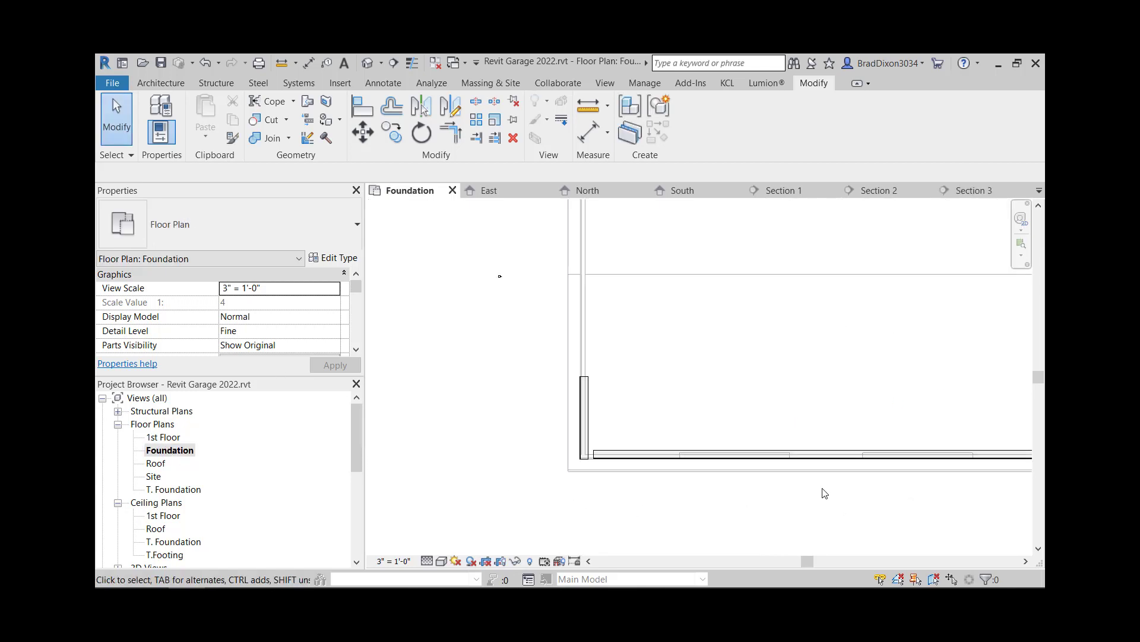
{"action": "middle_click_drag", "start_coordinate": [652, 469], "coordinate": [759, 461]}
{"action": "scroll", "coordinate": [682, 374], "scroll_direction": "up", "scroll_amount": 4}
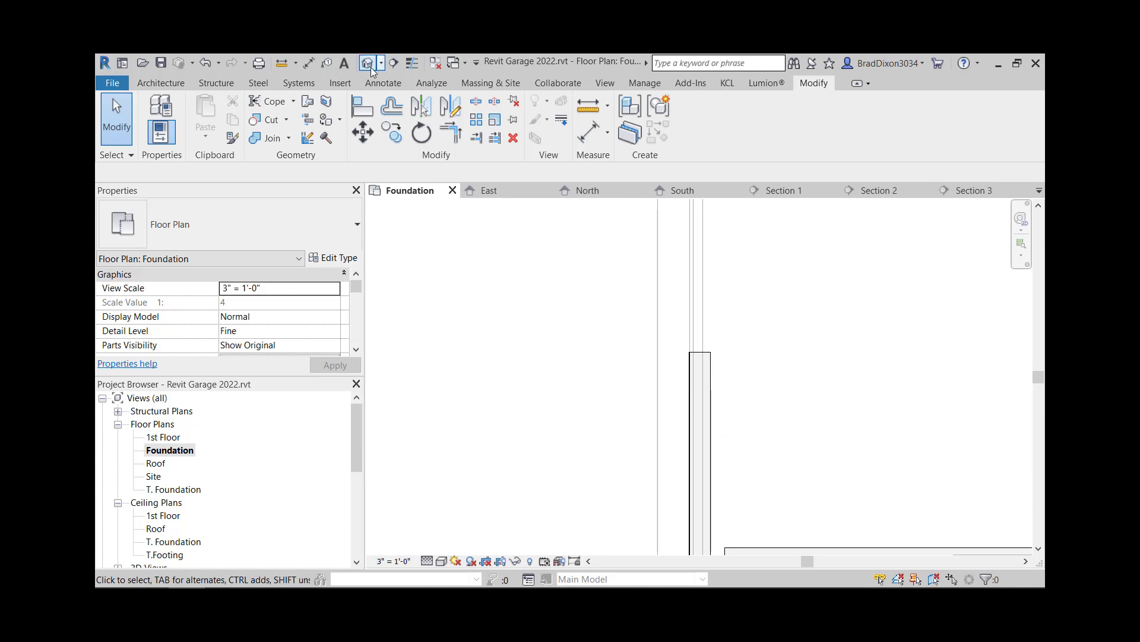
{"action": "left_click", "coordinate": [393, 62]}
{"action": "left_click", "coordinate": [668, 424]}
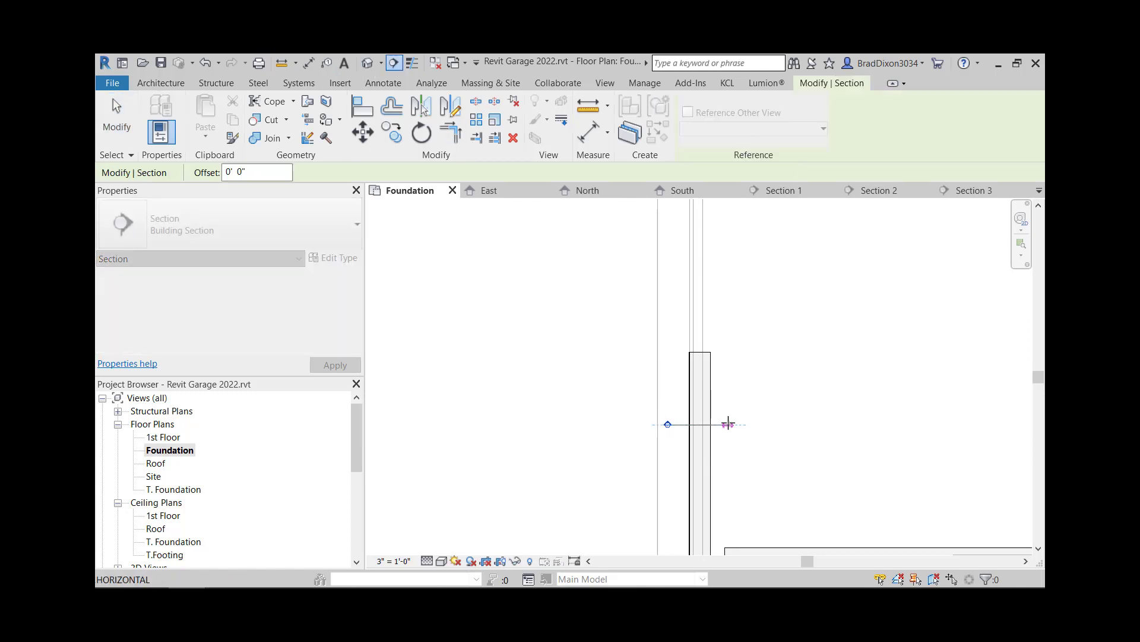
{"action": "left_click", "coordinate": [729, 424]}
{"action": "key", "text": "Escape"}
{"action": "scroll", "coordinate": [669, 430], "scroll_direction": "up", "scroll_amount": 3}
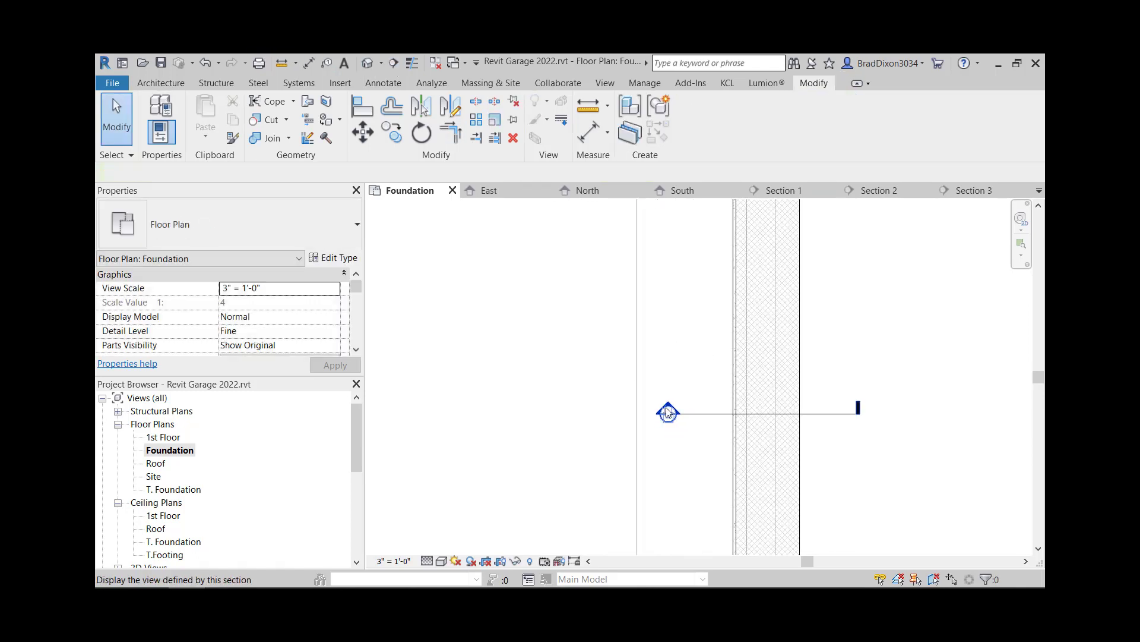
In the new section's view, align the foundation wall's exterior core face to the garage wall's exterior core face and lock the alignment
{"action": "double_click", "coordinate": [669, 414]}
{"action": "scroll", "coordinate": [729, 448], "scroll_direction": "up", "scroll_amount": 5}
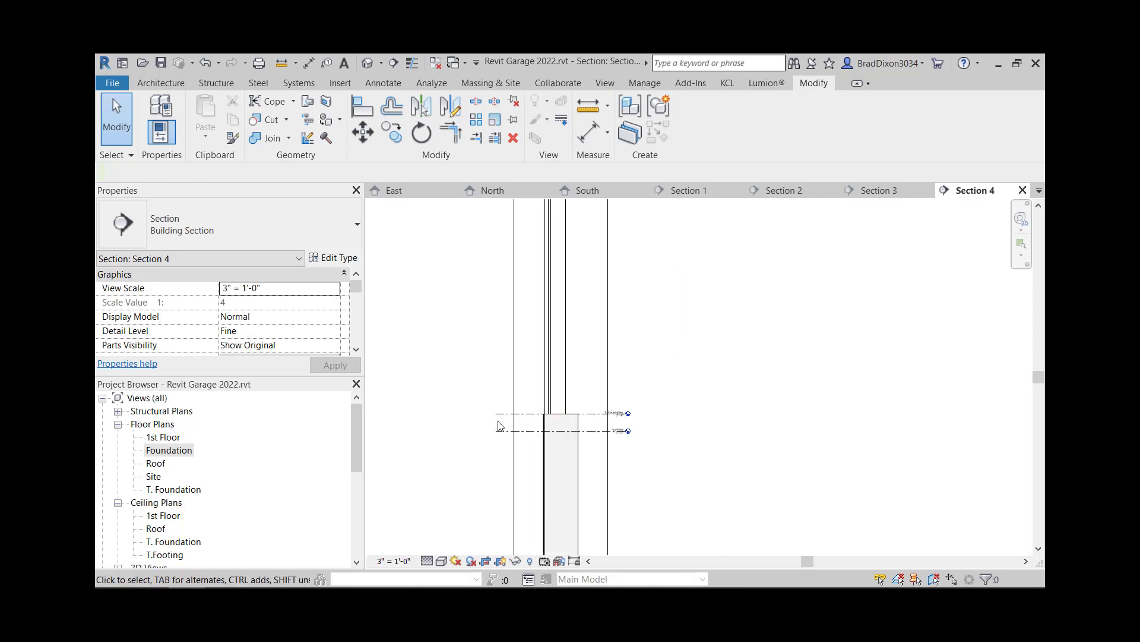
{"action": "scroll", "coordinate": [509, 397], "scroll_direction": "up", "scroll_amount": 5}
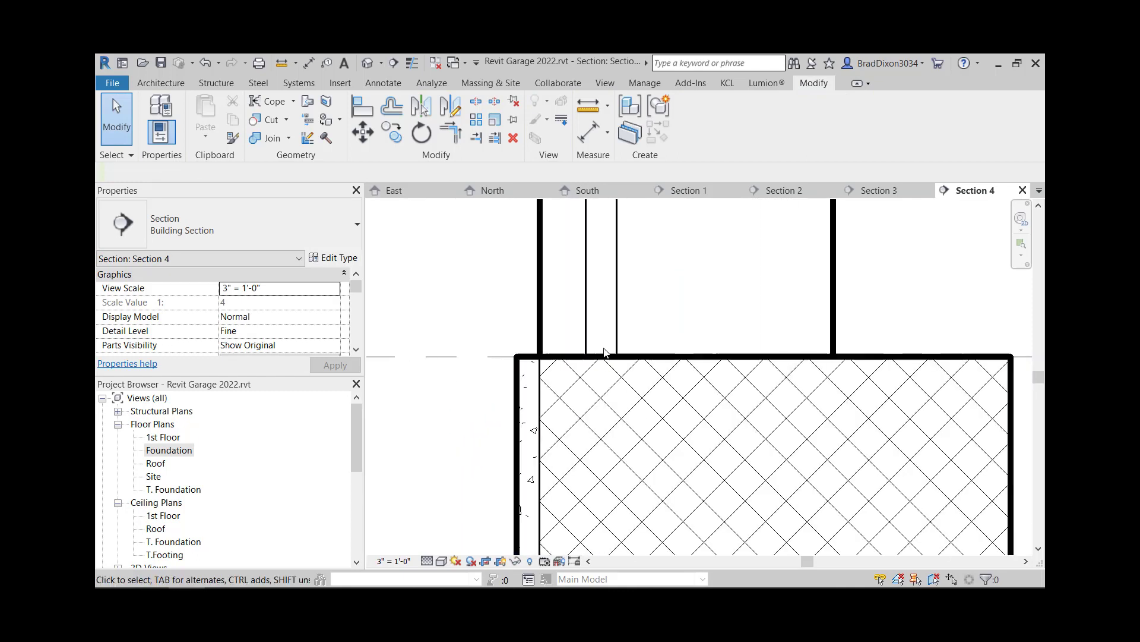
{"action": "left_click", "coordinate": [617, 331]}
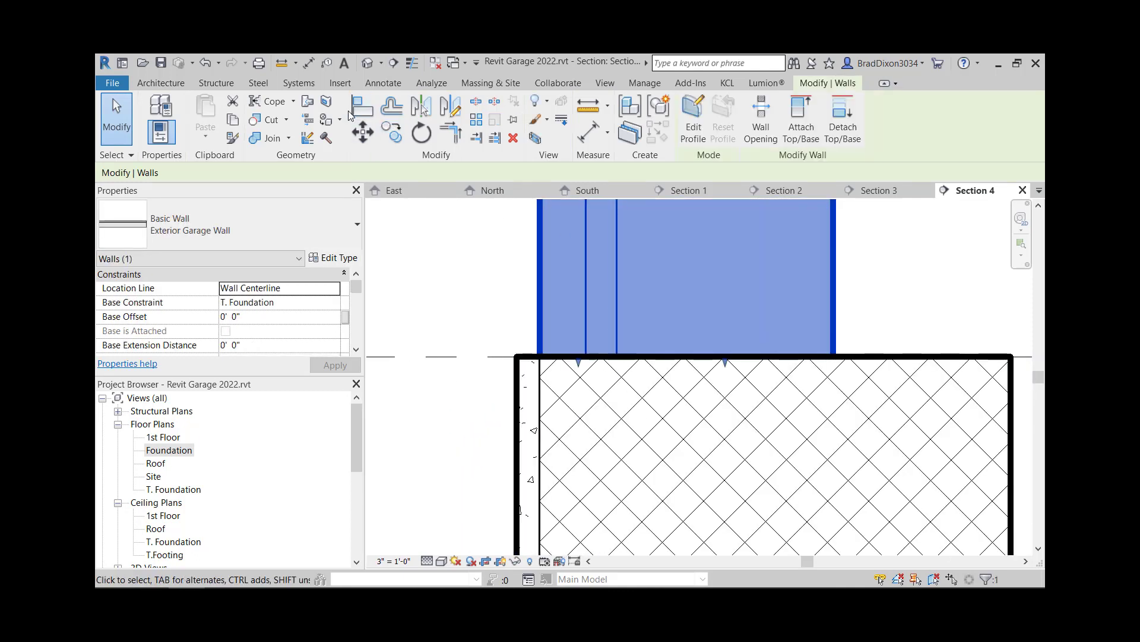
{"action": "left_click", "coordinate": [365, 107]}
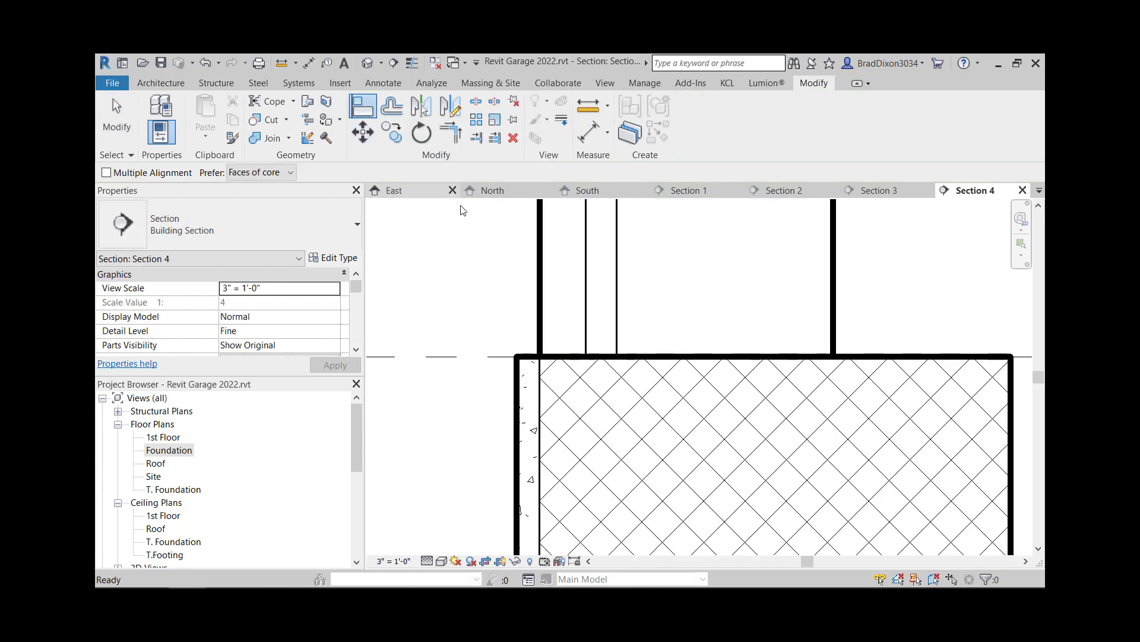
{"action": "left_click", "coordinate": [618, 257]}
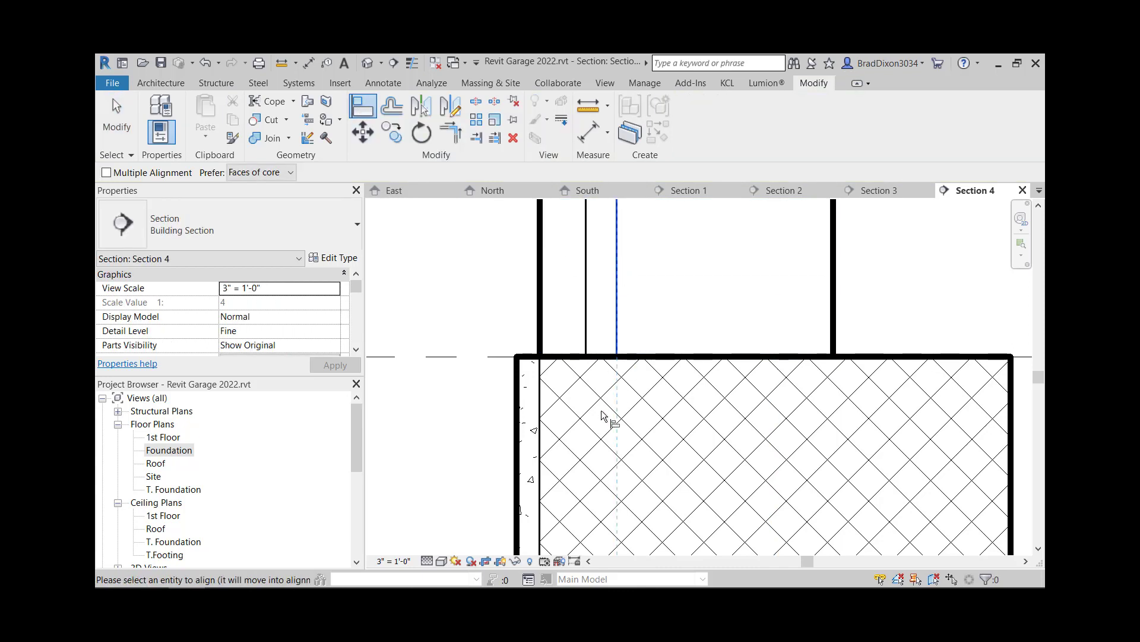
{"action": "left_click", "coordinate": [539, 408]}
{"action": "left_click", "coordinate": [635, 395]}
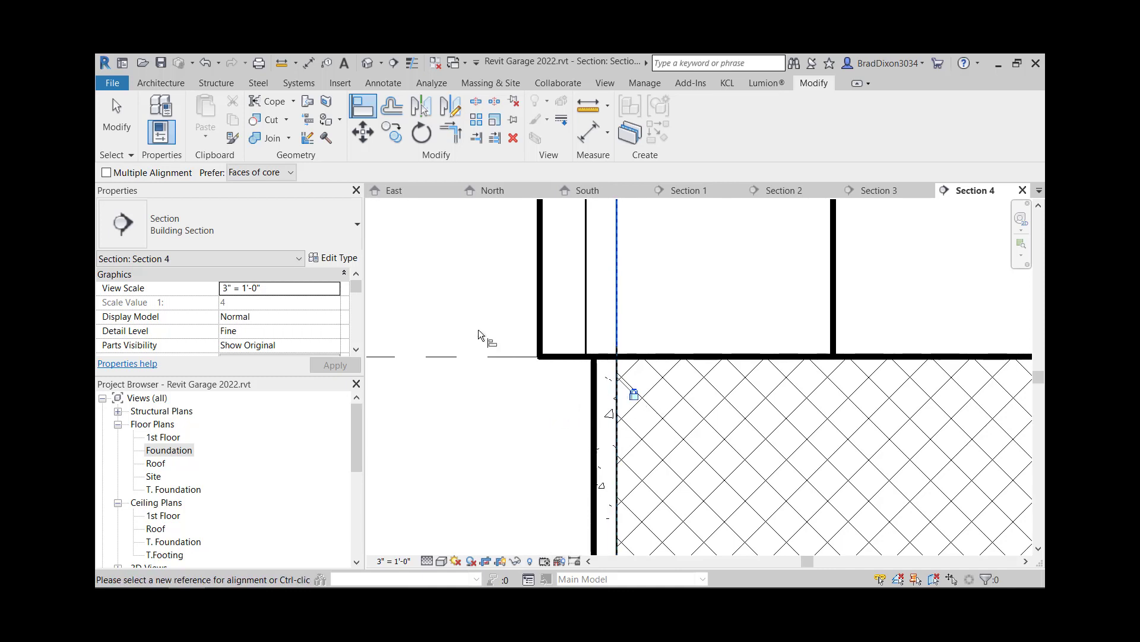
Lower the top of the 8"CMU foundation wall's parge layer below the top of the block, then raise it slightly
{"action": "left_click", "coordinate": [571, 357]}
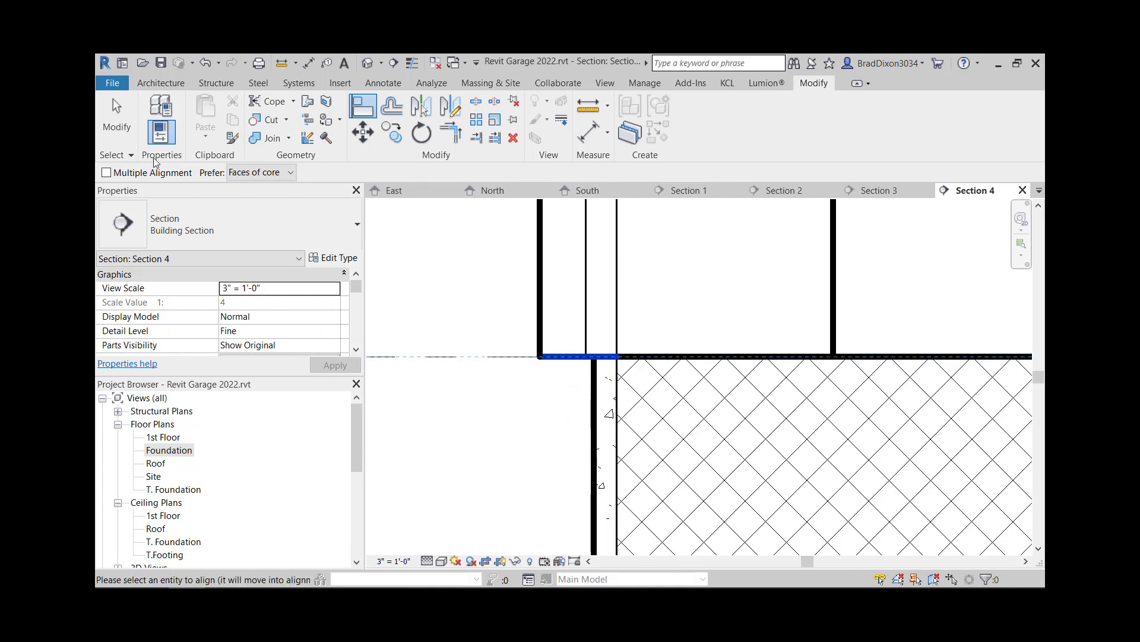
{"action": "left_click", "coordinate": [102, 123]}
{"action": "left_click", "coordinate": [545, 362]}
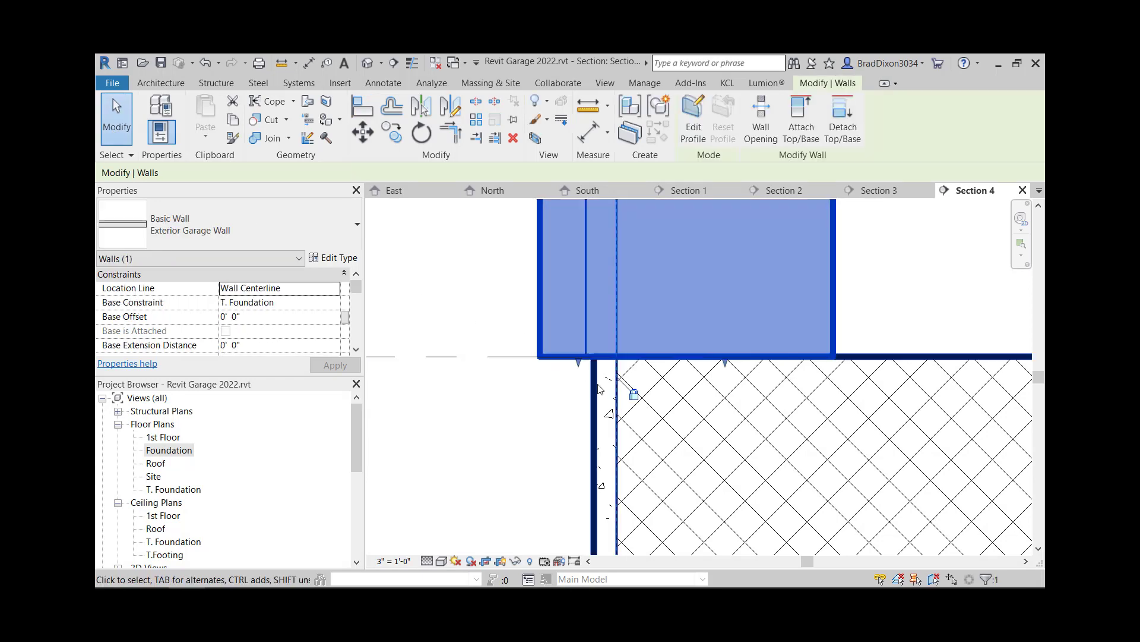
{"action": "left_click", "coordinate": [603, 395]}
{"action": "mouse_move", "coordinate": [579, 413]}
{"action": "middle_mouse_down"}
{"action": "mouse_move", "coordinate": [577, 434]}
{"action": "mouse_move", "coordinate": [453, 360]}
{"action": "middle_mouse_up"}
{"action": "scroll", "coordinate": [652, 383], "scroll_direction": "down", "scroll_amount": 2}
{"action": "scroll", "coordinate": [537, 347], "scroll_direction": "up", "scroll_amount": 2}
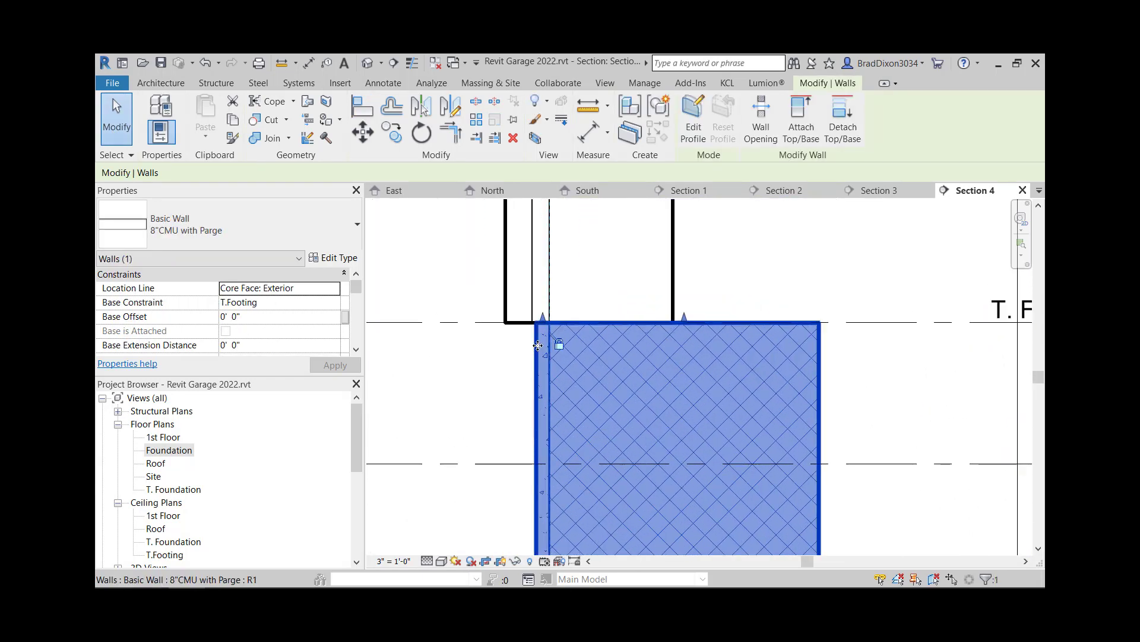
{"action": "left_click_drag", "start_coordinate": [540, 330], "coordinate": [540, 369]}
{"action": "left_click", "coordinate": [520, 386]}
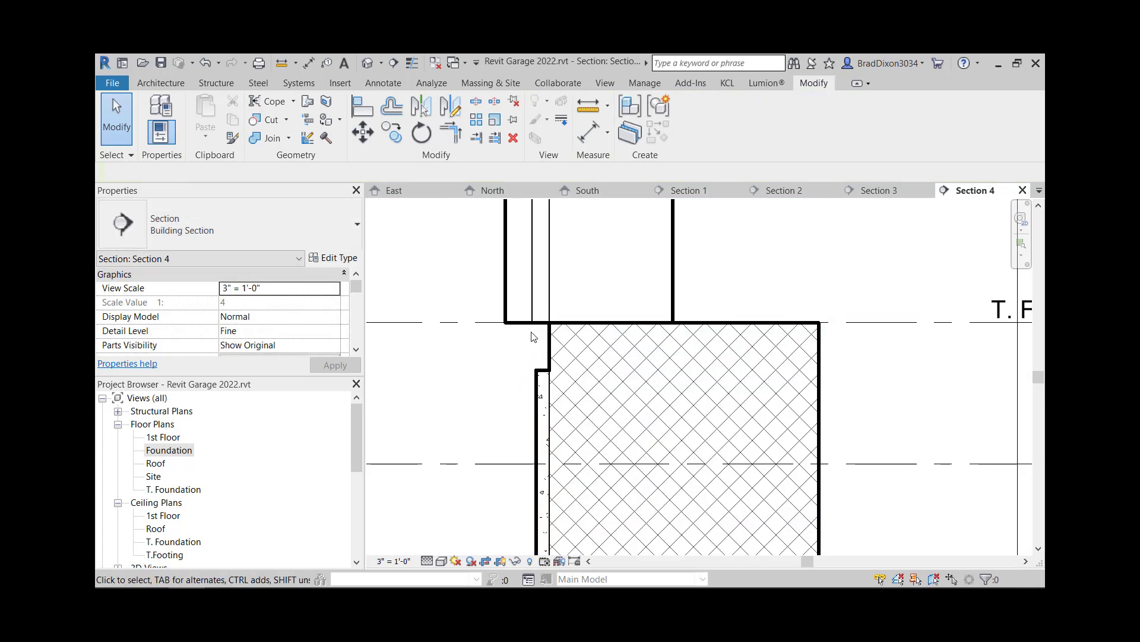
{"action": "left_click", "coordinate": [543, 374]}
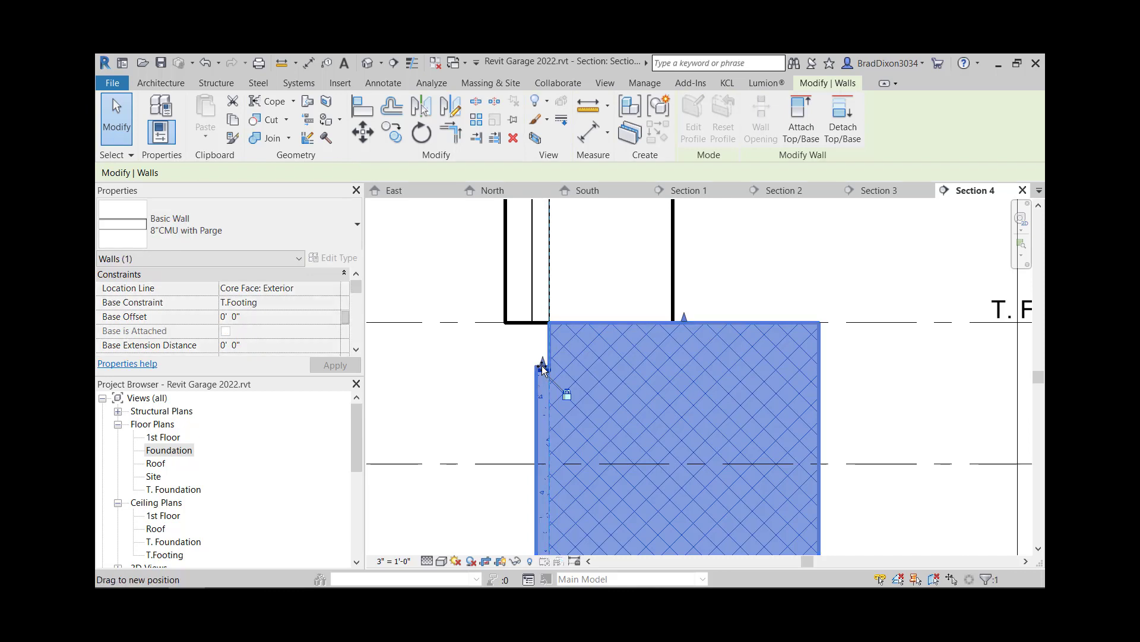
{"action": "left_click_drag", "start_coordinate": [541, 370], "coordinate": [532, 343]}
Lower the exterior garage wall's outer layers and align their bottom edge with the top of the lowered parge
{"action": "left_click", "coordinate": [534, 315]}
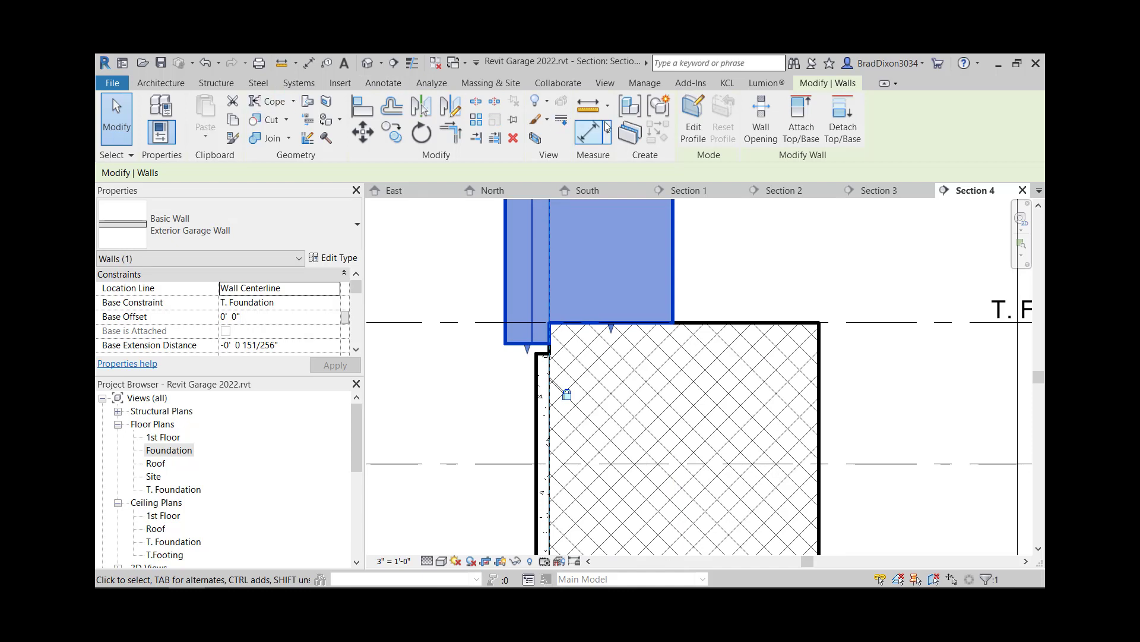
{"action": "left_click", "coordinate": [363, 107]}
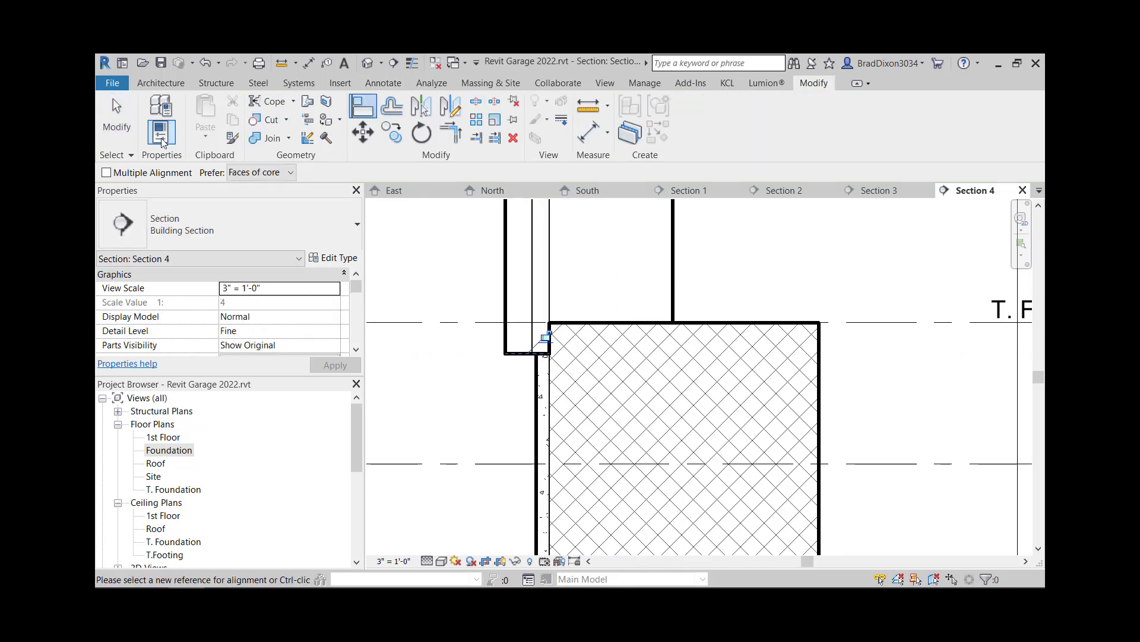
{"action": "left_click", "coordinate": [116, 119]}
{"action": "scroll", "coordinate": [695, 365], "scroll_direction": "down", "scroll_amount": 4}
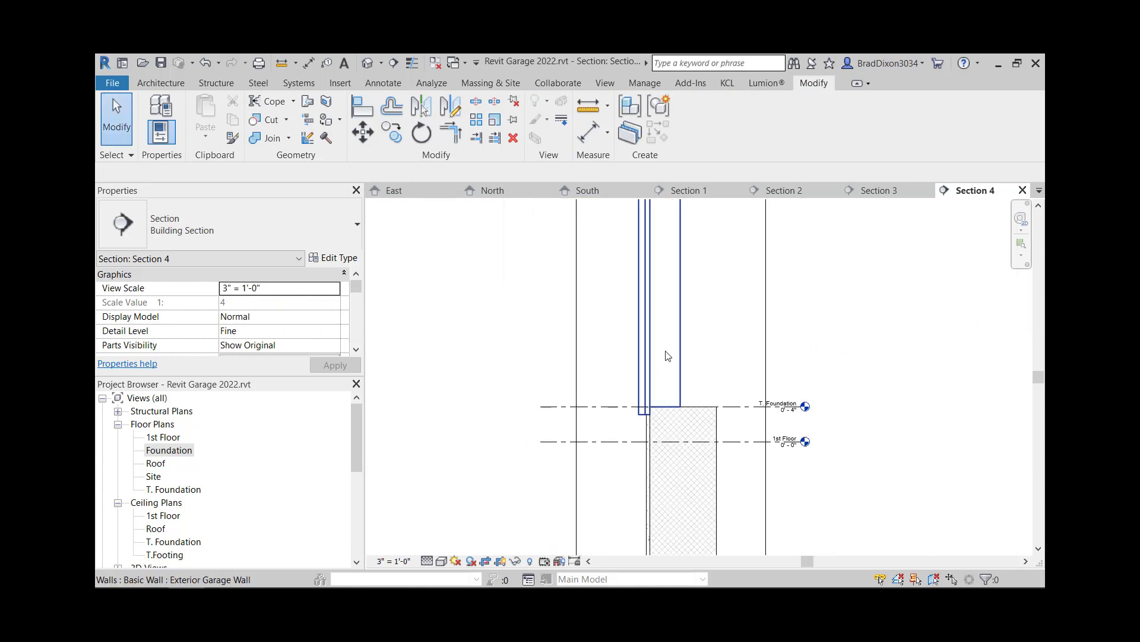
{"action": "scroll", "coordinate": [668, 355], "scroll_direction": "down", "scroll_amount": 3}
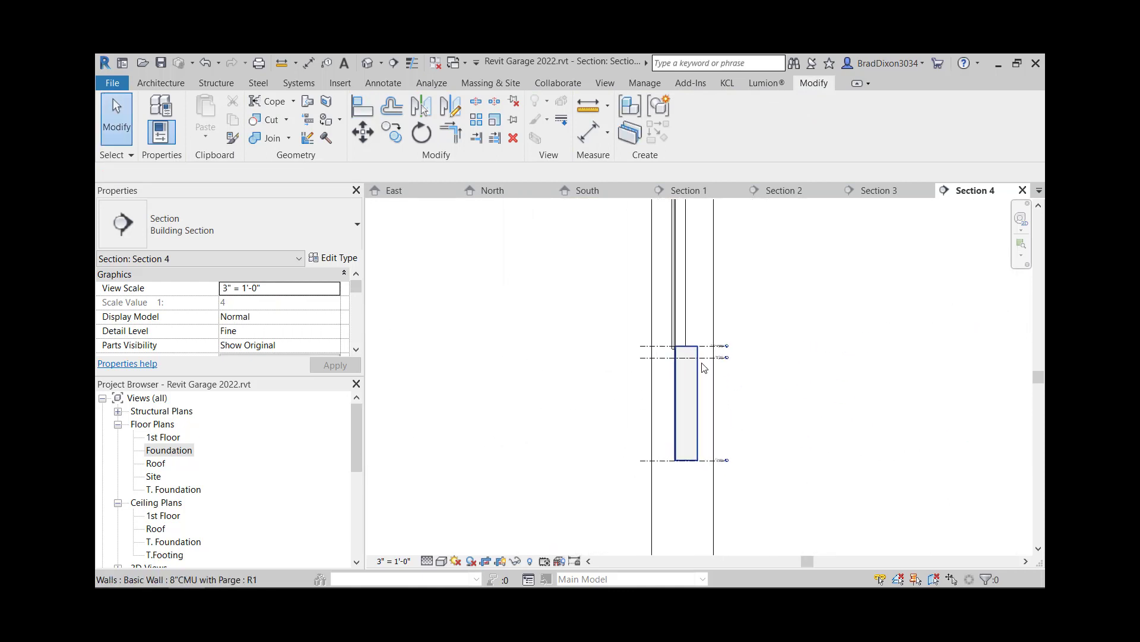
{"action": "scroll", "coordinate": [703, 363], "scroll_direction": "up", "scroll_amount": 2}
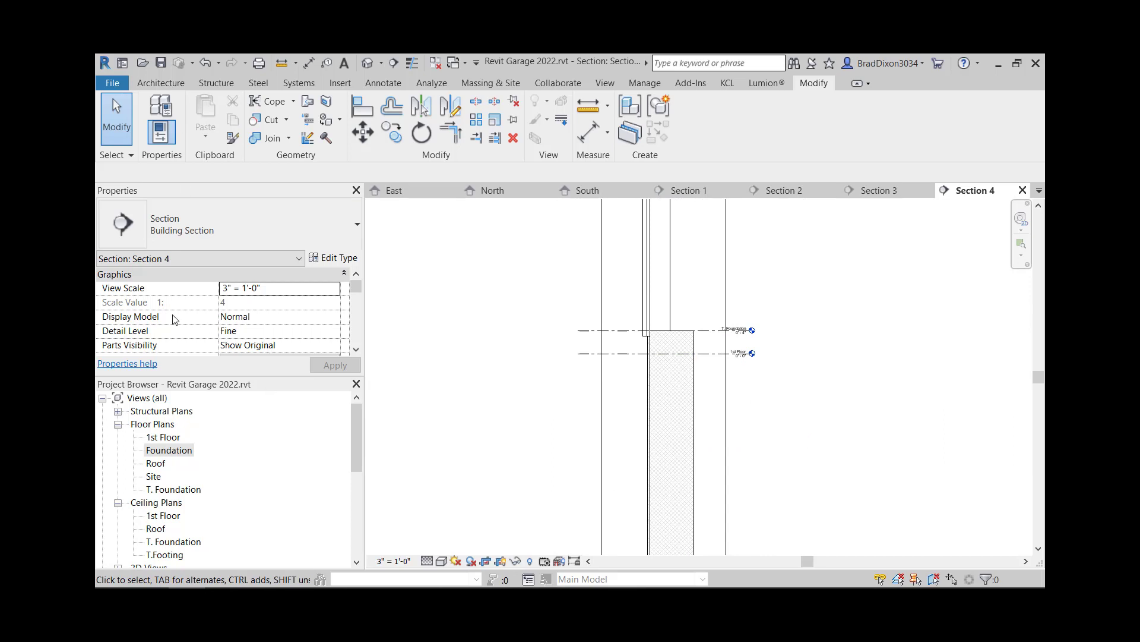
In the Foundation floor plan, trim the front foundation wall and the short left-side wall to a corner, removing the conflicting constraints
{"action": "double_click", "coordinate": [186, 451]}
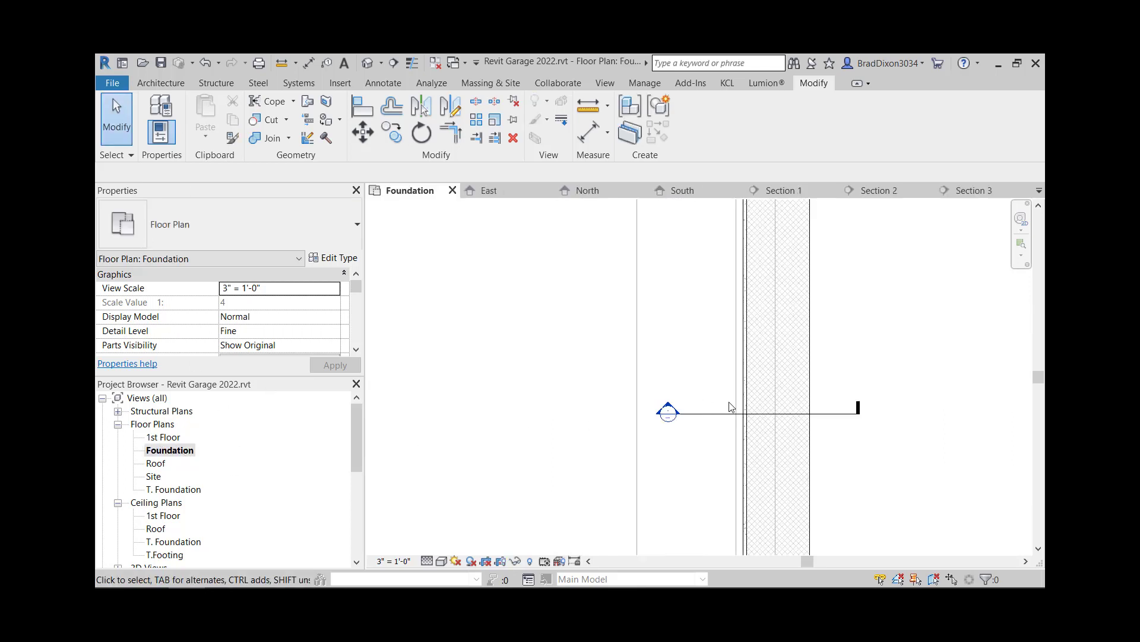
{"action": "scroll", "coordinate": [731, 409], "scroll_direction": "down", "scroll_amount": 5}
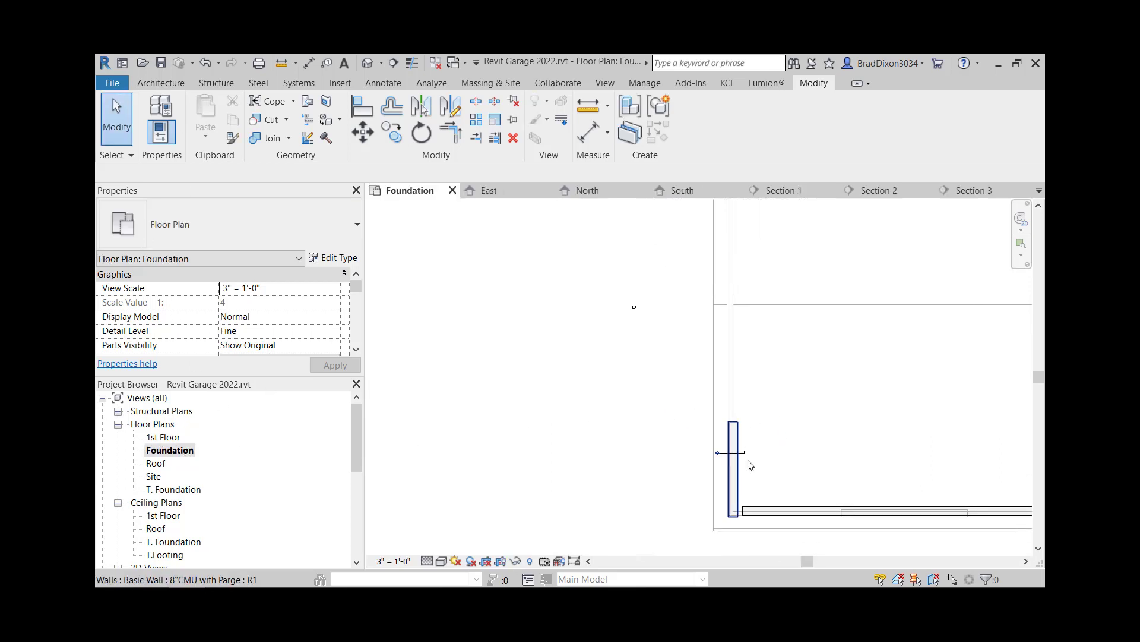
{"action": "left_click", "coordinate": [751, 512]}
{"action": "left_click", "coordinate": [460, 138]}
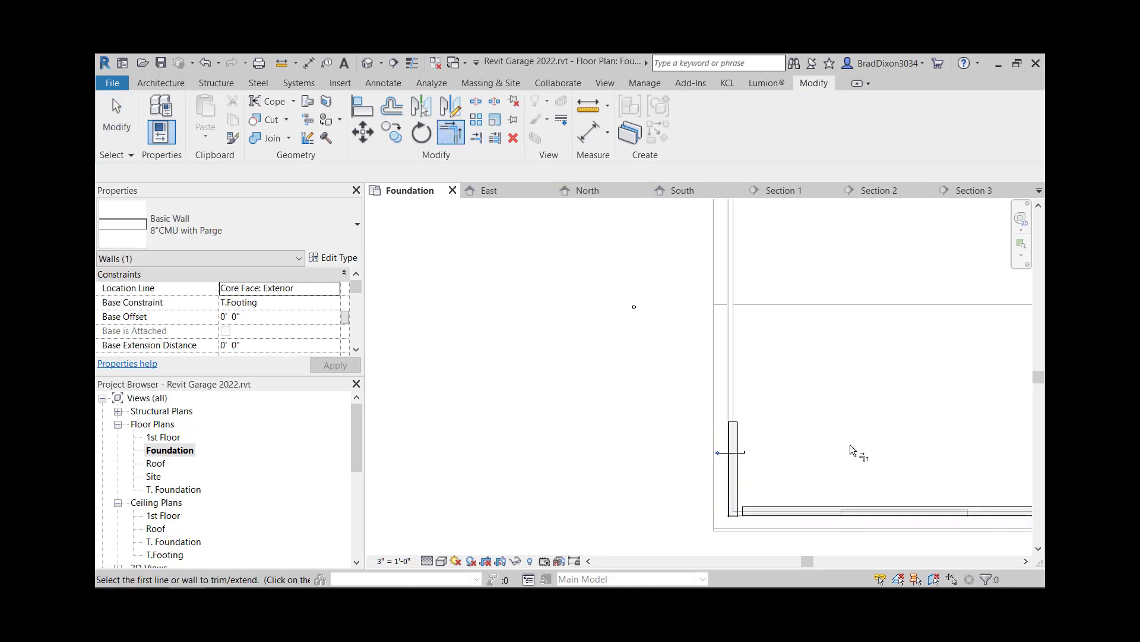
{"action": "left_click", "coordinate": [840, 508]}
{"action": "left_click", "coordinate": [736, 485]}
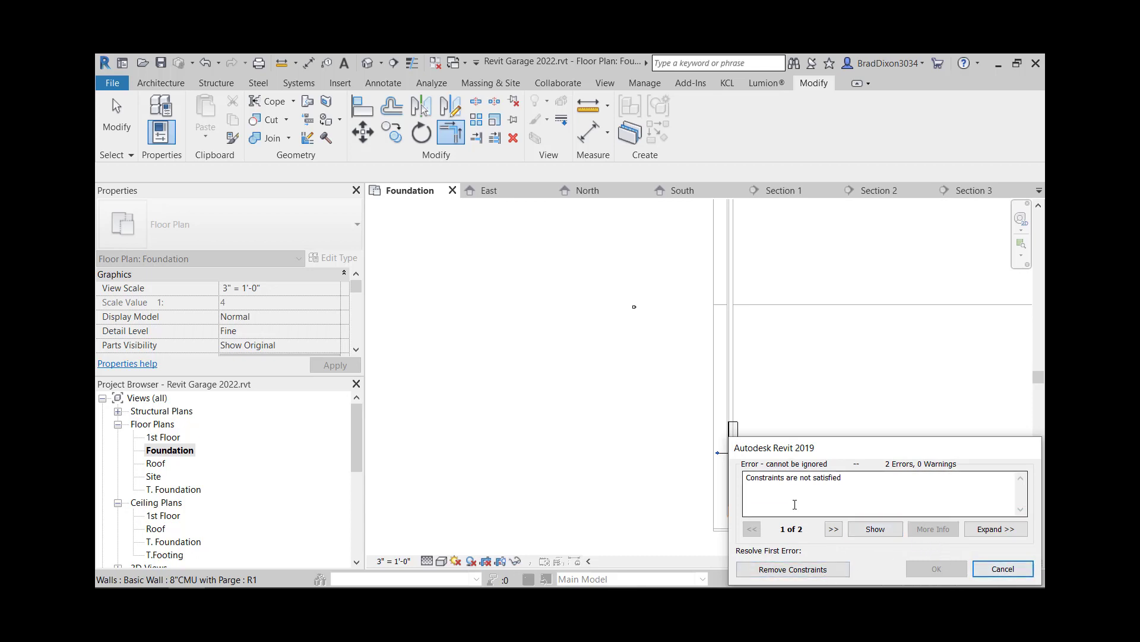
{"action": "left_click", "coordinate": [797, 572]}
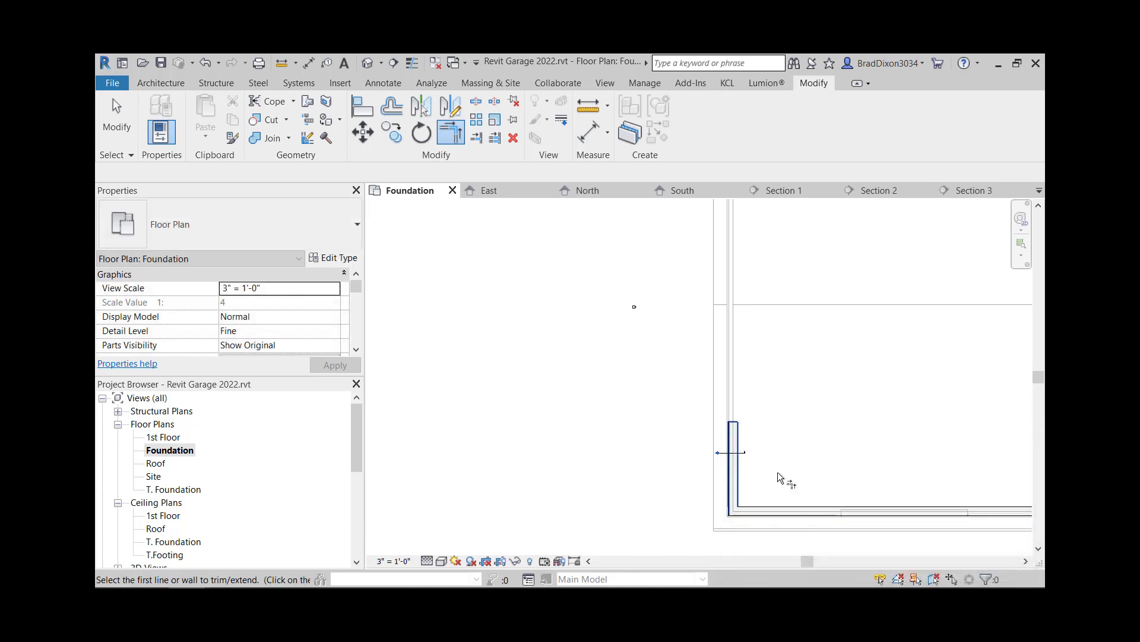
Extend the left-side foundation wall up to form a corner with the short rear foundation wall
{"action": "left_click", "coordinate": [736, 448]}
{"action": "middle_click_drag", "start_coordinate": [753, 210], "coordinate": [764, 395]}
{"action": "left_click", "coordinate": [757, 285]}
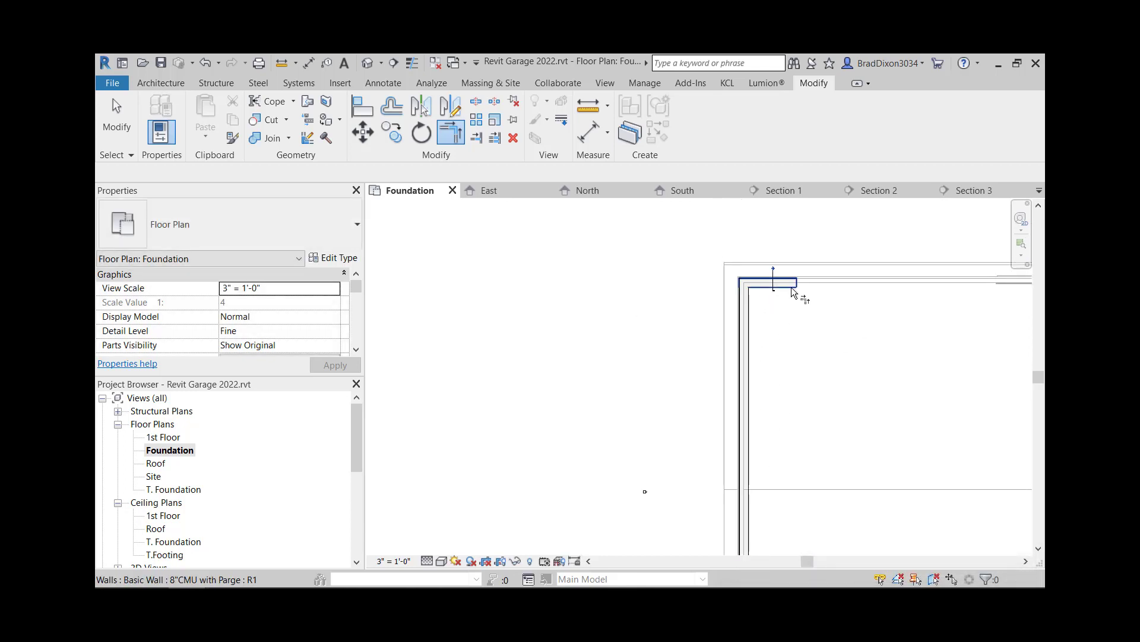
Extend the rear foundation wall to form a corner with the right-side foundation wall, removing the conflicting constraints
{"action": "left_click", "coordinate": [772, 284]}
{"action": "middle_click_drag", "start_coordinate": [882, 333], "coordinate": [565, 336]}
{"action": "left_click", "coordinate": [979, 350]}
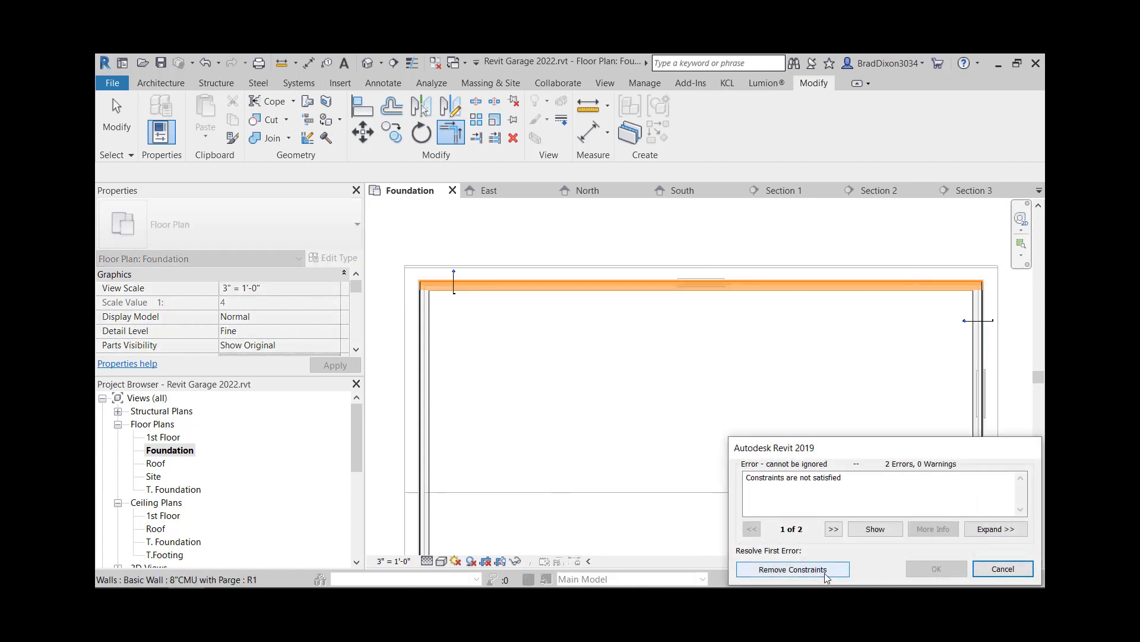
{"action": "left_click", "coordinate": [772, 569]}
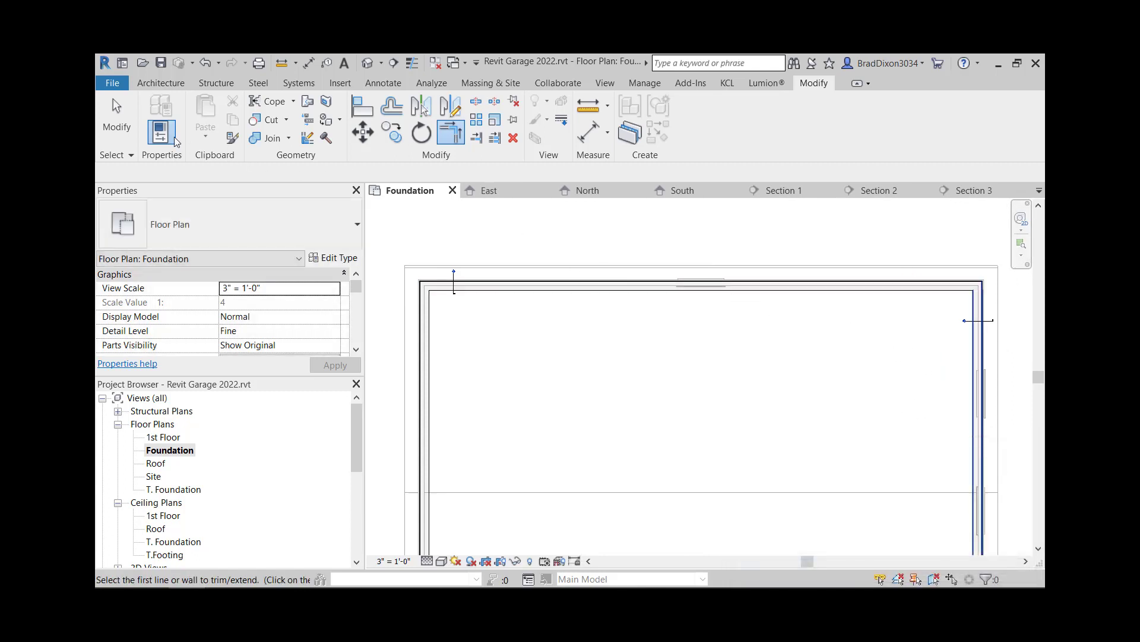
{"action": "left_click", "coordinate": [117, 122]}
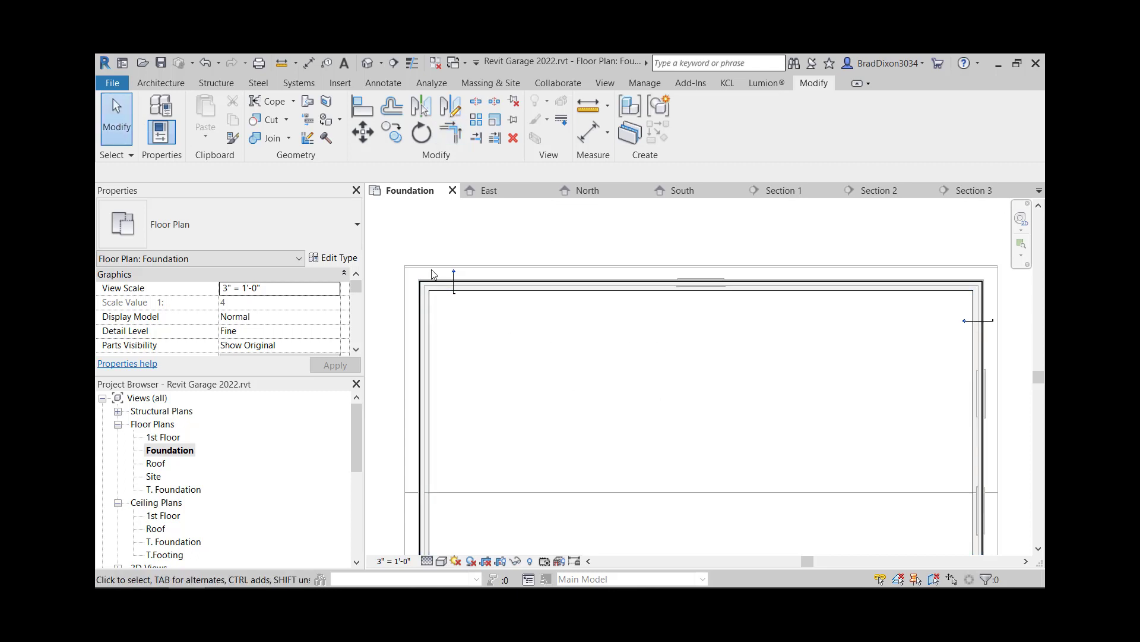
Examine the siding and parge laps at the foundation top in Section 1, Section 2 and Section 3, returning to the Foundation plan between them
{"action": "scroll", "coordinate": [424, 280], "scroll_direction": "up", "scroll_amount": 2}
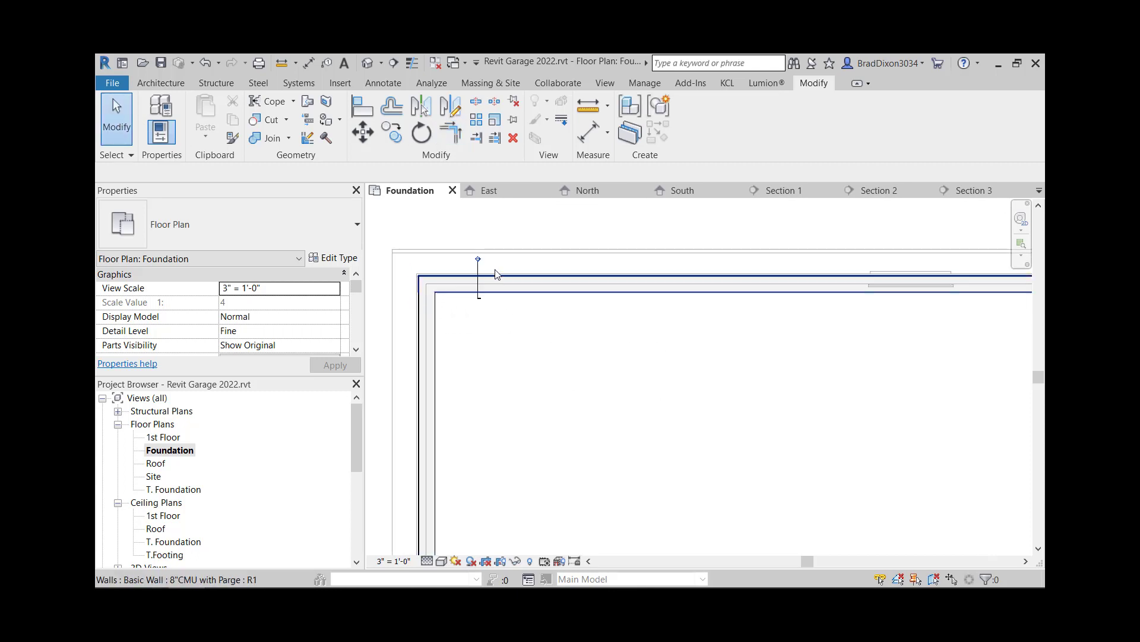
{"action": "double_click", "coordinate": [478, 259]}
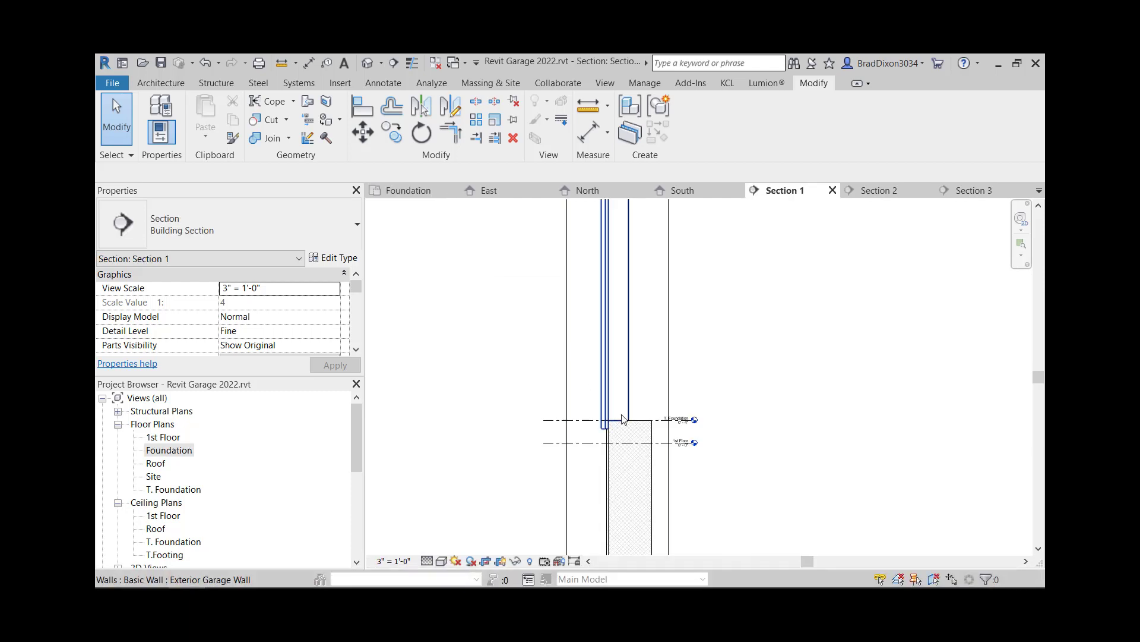
{"action": "scroll", "coordinate": [623, 419], "scroll_direction": "up", "scroll_amount": 3}
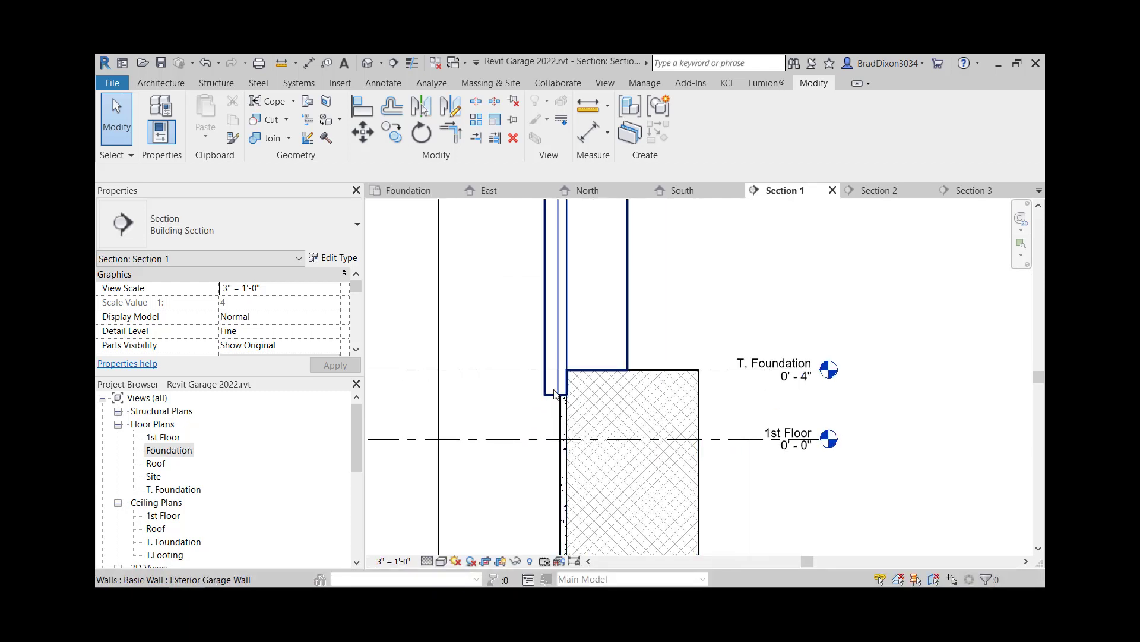
{"action": "scroll", "coordinate": [558, 306], "scroll_direction": "down", "scroll_amount": 6}
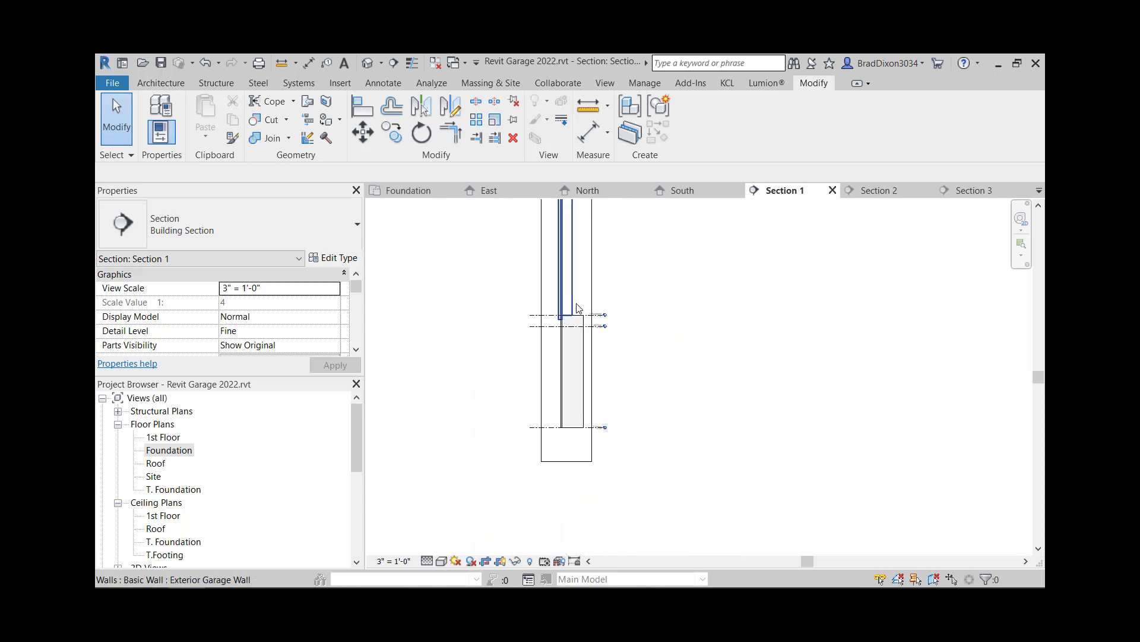
{"action": "double_click", "coordinate": [169, 450]}
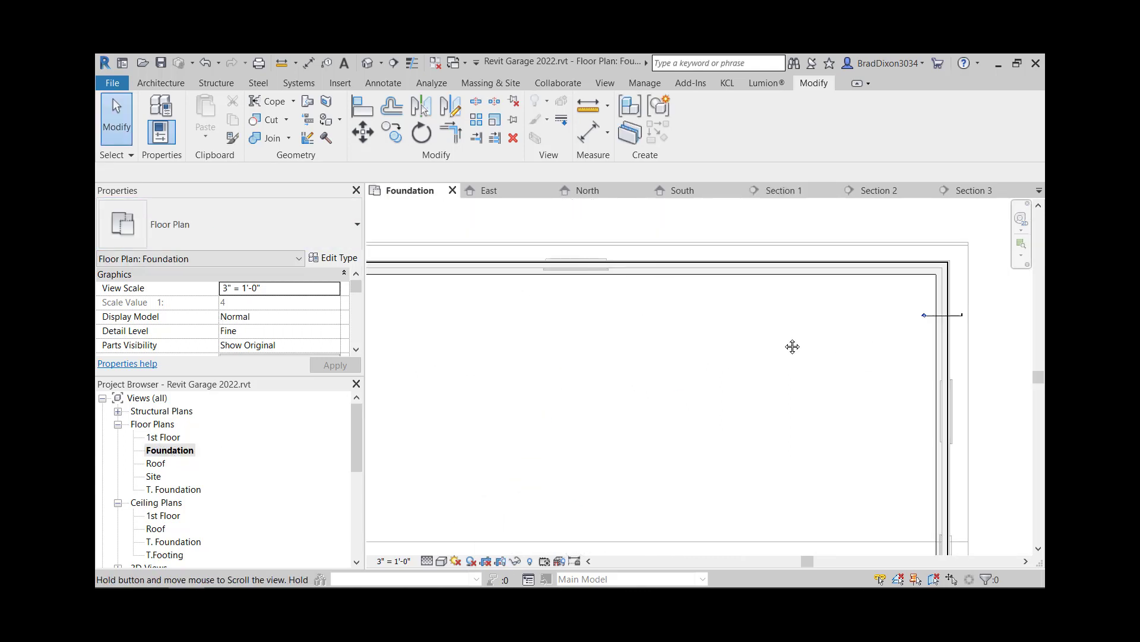
{"action": "double_click", "coordinate": [917, 312]}
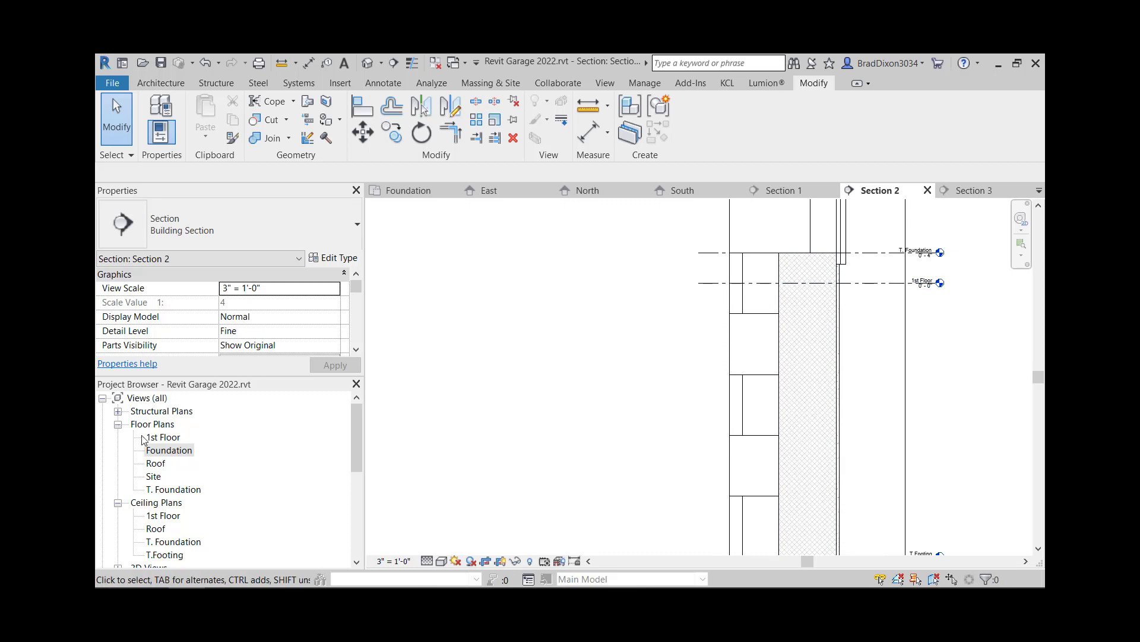
{"action": "double_click", "coordinate": [160, 452]}
{"action": "scroll", "coordinate": [707, 457], "scroll_direction": "down", "scroll_amount": 5}
{"action": "middle_click_drag", "start_coordinate": [723, 456], "coordinate": [792, 285]}
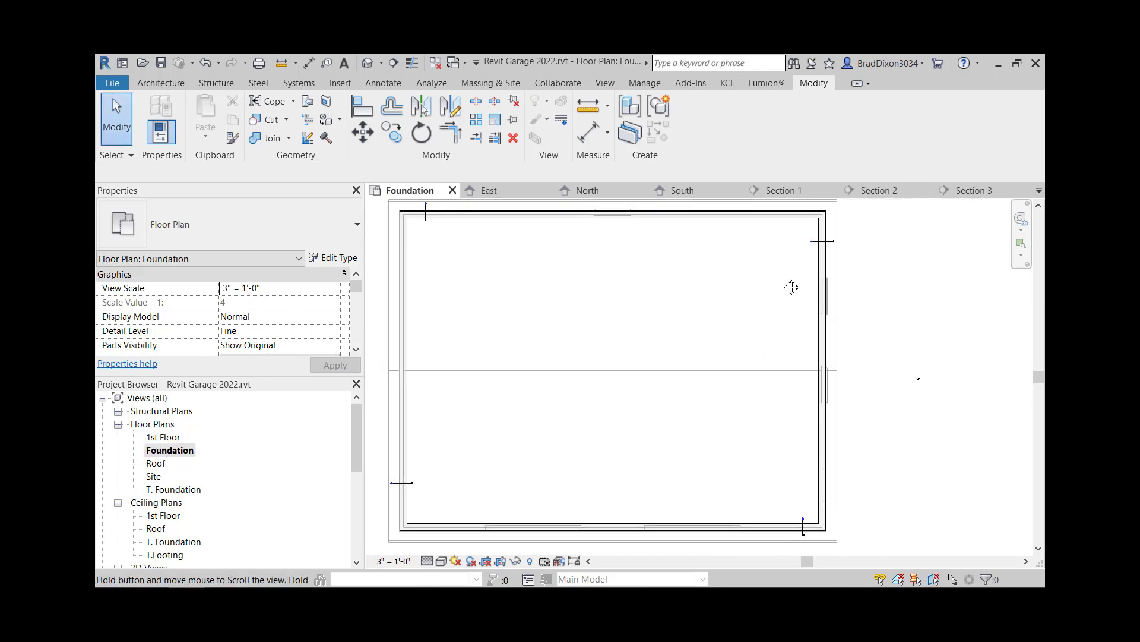
{"action": "middle_click_drag", "start_coordinate": [778, 409], "coordinate": [803, 306]}
{"action": "scroll", "coordinate": [829, 419], "scroll_direction": "up", "scroll_amount": 6}
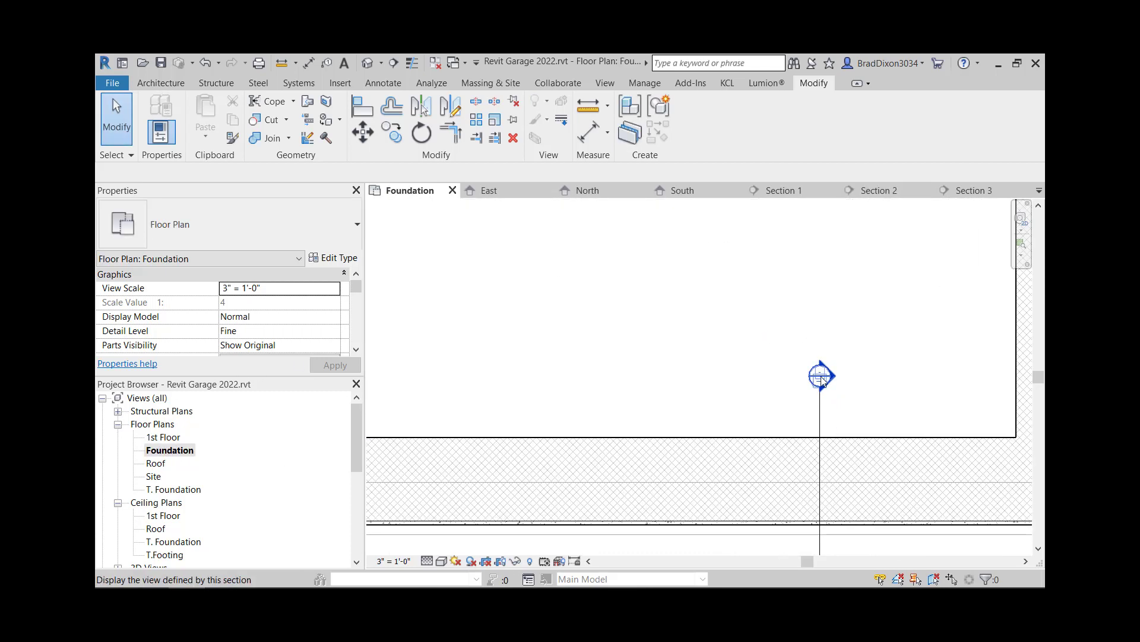
{"action": "double_click", "coordinate": [820, 375]}
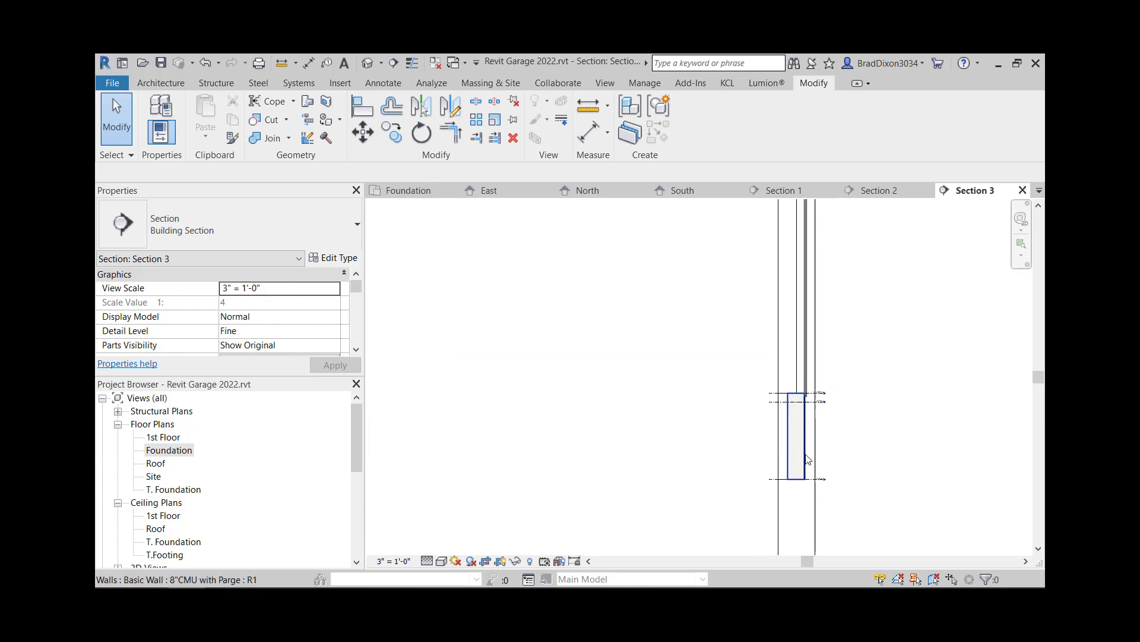
{"action": "scroll", "coordinate": [736, 356], "scroll_direction": "up", "scroll_amount": 4}
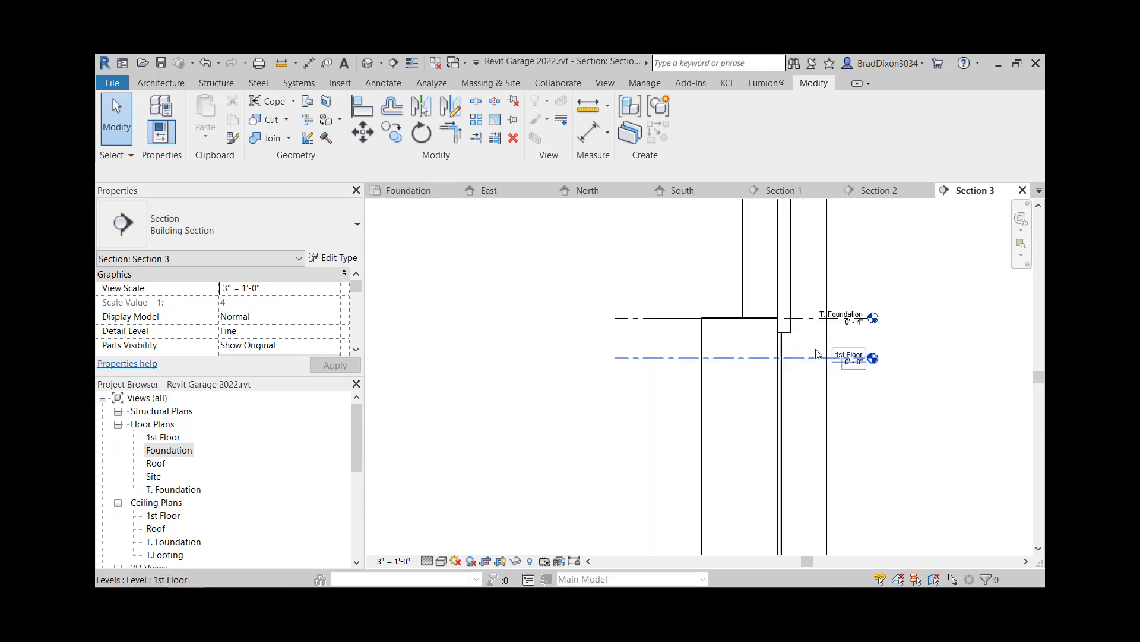
Examine the siding and parge lap at the foundation top in Section 4, reached from the Foundation plan, and return to that plan
{"action": "scroll", "coordinate": [796, 357], "scroll_direction": "down", "scroll_amount": 5}
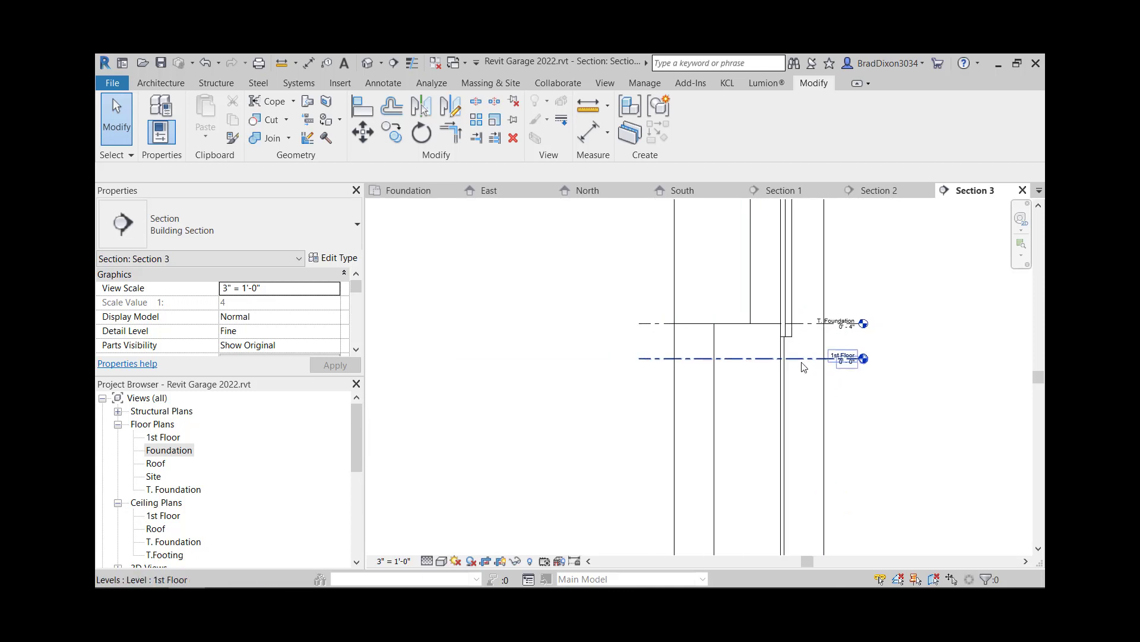
{"action": "double_click", "coordinate": [164, 453]}
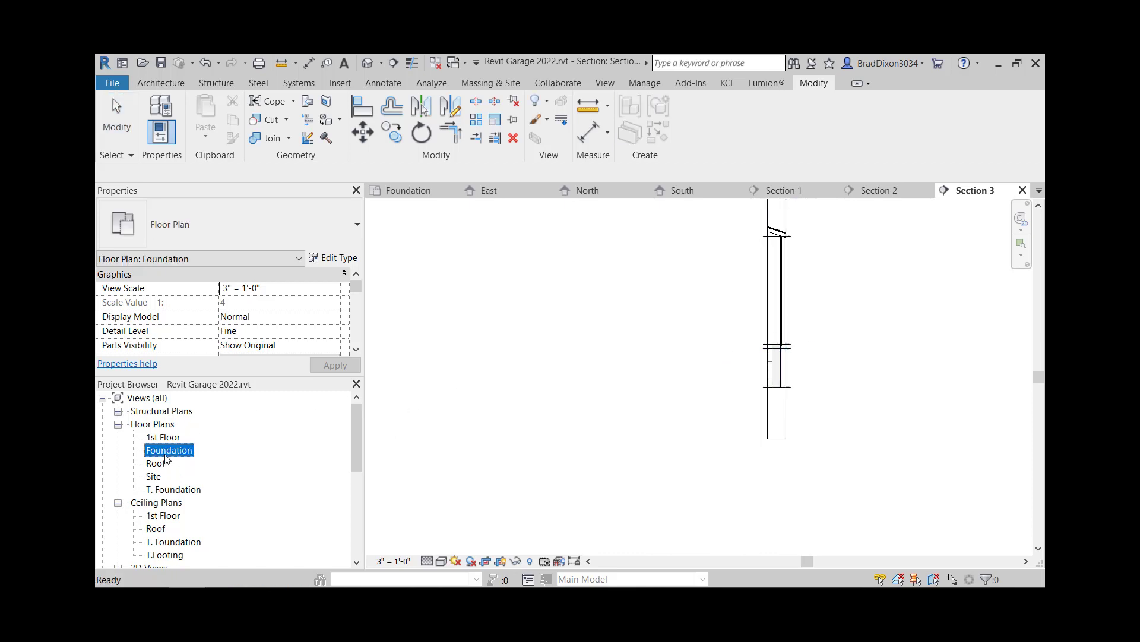
{"action": "scroll", "coordinate": [689, 447], "scroll_direction": "down", "scroll_amount": 6}
{"action": "middle_click_drag", "start_coordinate": [594, 470], "coordinate": [1042, 403]}
{"action": "middle_click_drag", "start_coordinate": [665, 404], "coordinate": [1042, 402]}
{"action": "middle_click_drag", "start_coordinate": [590, 401], "coordinate": [707, 459]}
{"action": "scroll", "coordinate": [587, 317], "scroll_direction": "up", "scroll_amount": 5}
{"action": "double_click", "coordinate": [612, 342]}
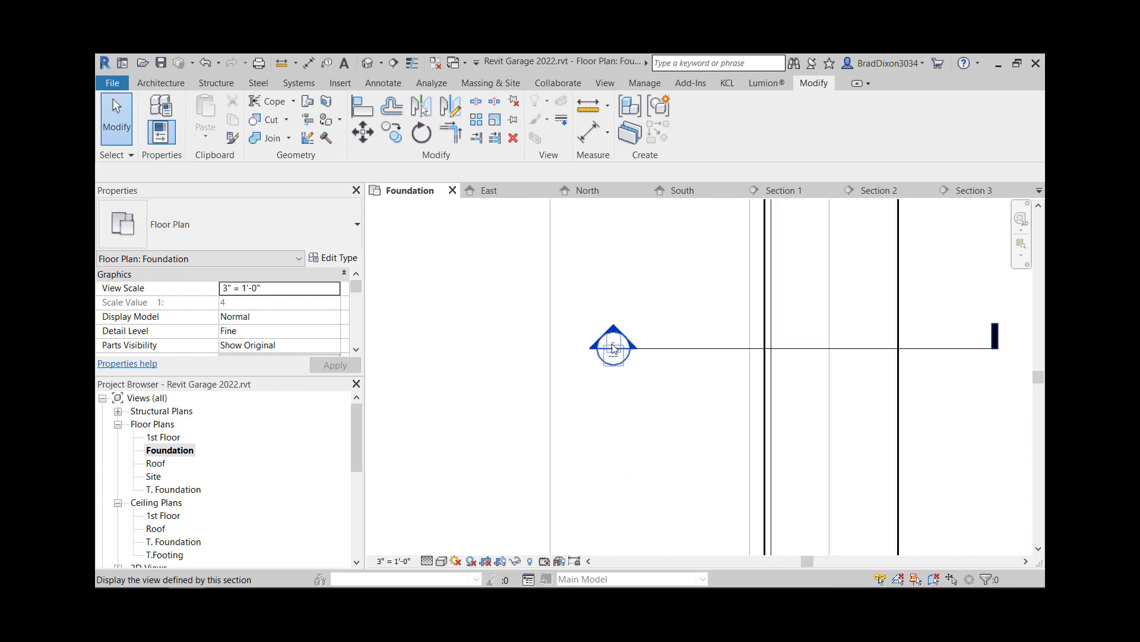
{"action": "scroll", "coordinate": [698, 350], "scroll_direction": "up", "scroll_amount": 5}
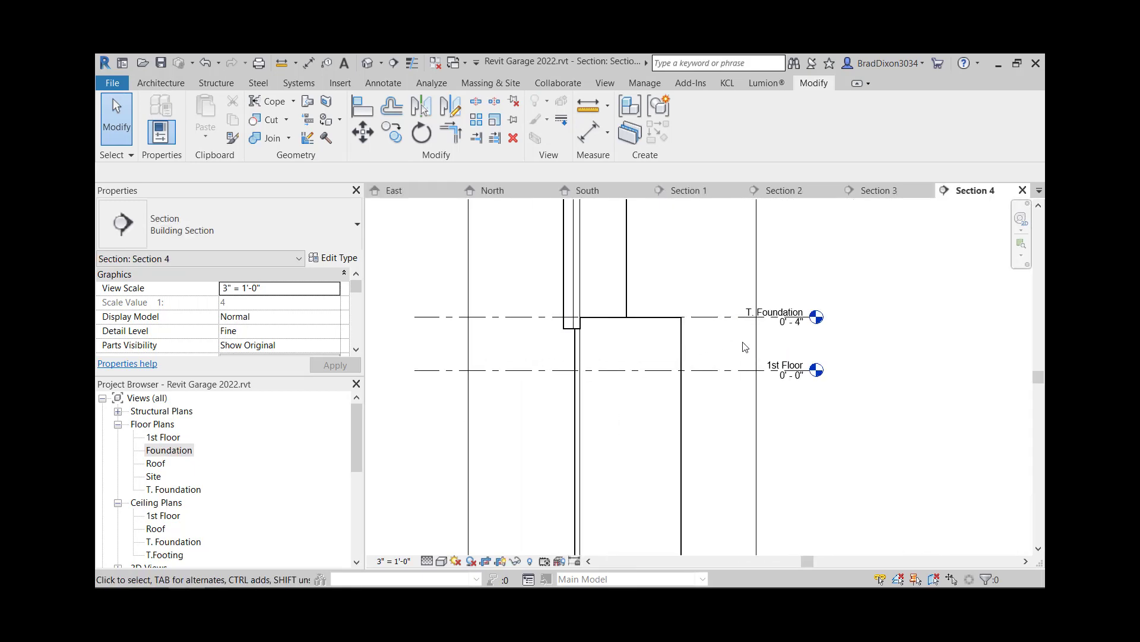
{"action": "scroll", "coordinate": [916, 359], "scroll_direction": "down", "scroll_amount": 3}
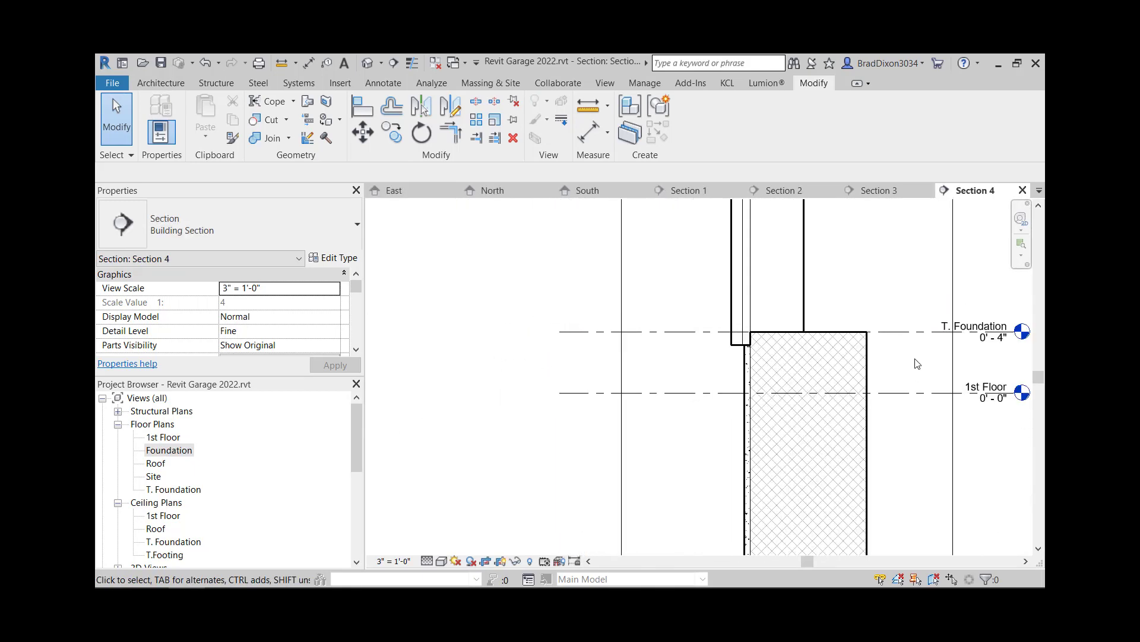
{"action": "double_click", "coordinate": [173, 452]}
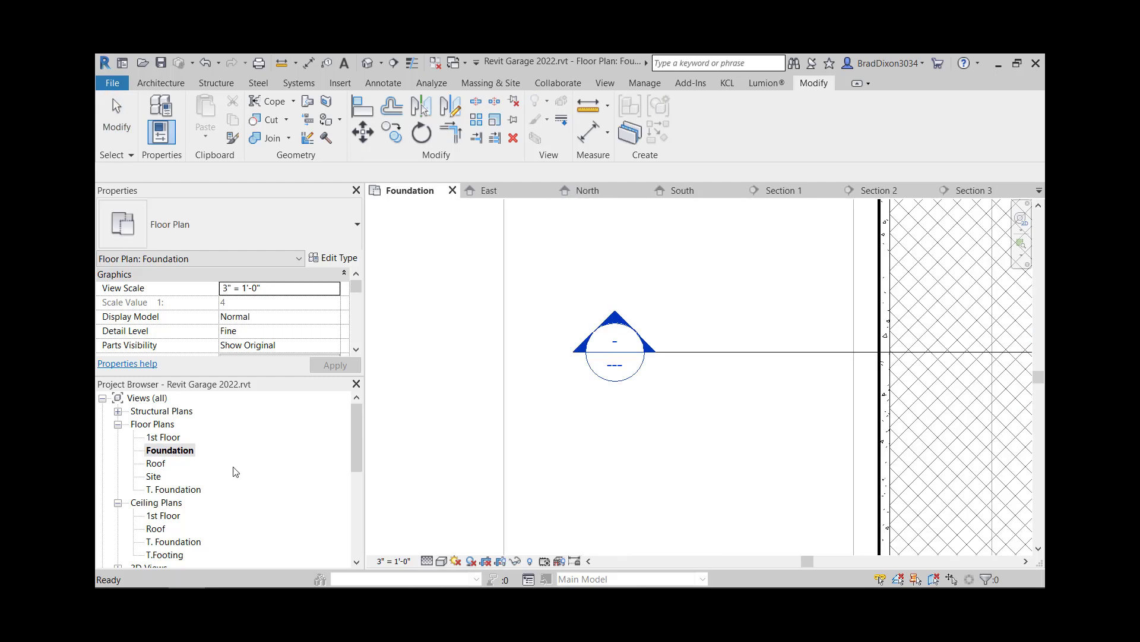
Set the Foundation floor plan's view scale to 1/4" = 1'-0"
{"action": "scroll", "coordinate": [678, 438], "scroll_direction": "down", "scroll_amount": 5}
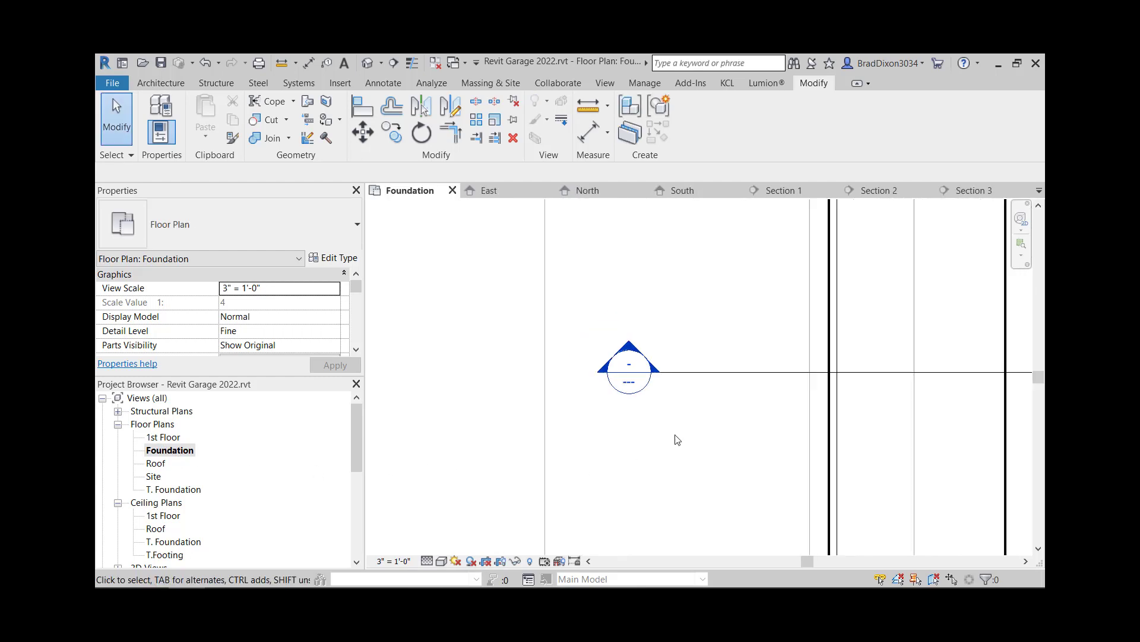
{"action": "left_click", "coordinate": [393, 561]}
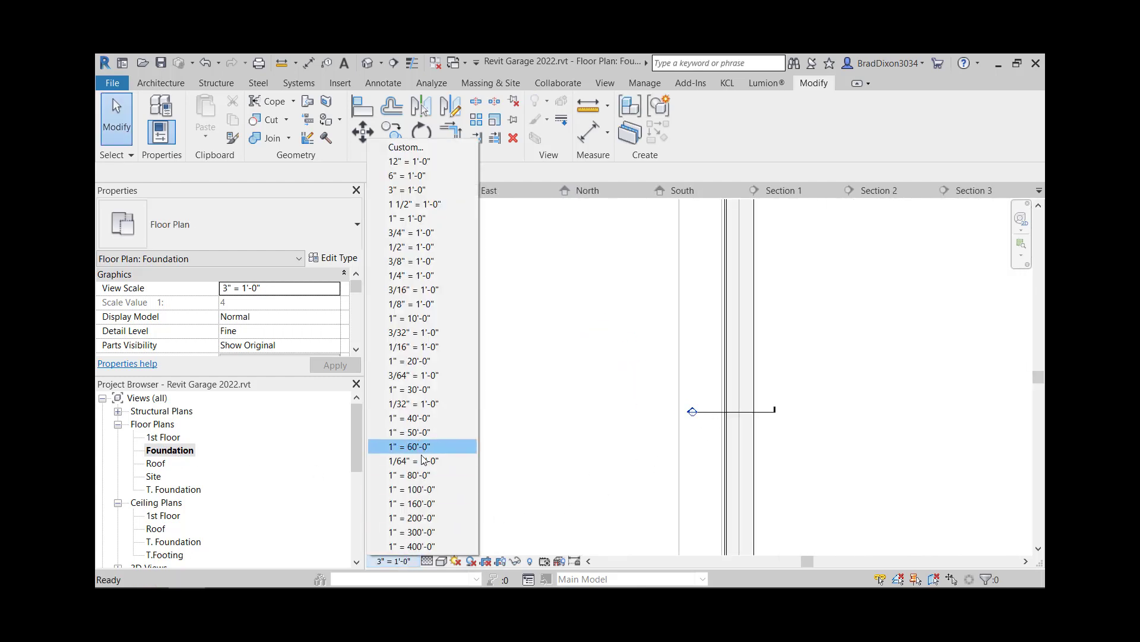
{"action": "left_click", "coordinate": [409, 276]}
{"action": "scroll", "coordinate": [782, 303], "scroll_direction": "down", "scroll_amount": 5}
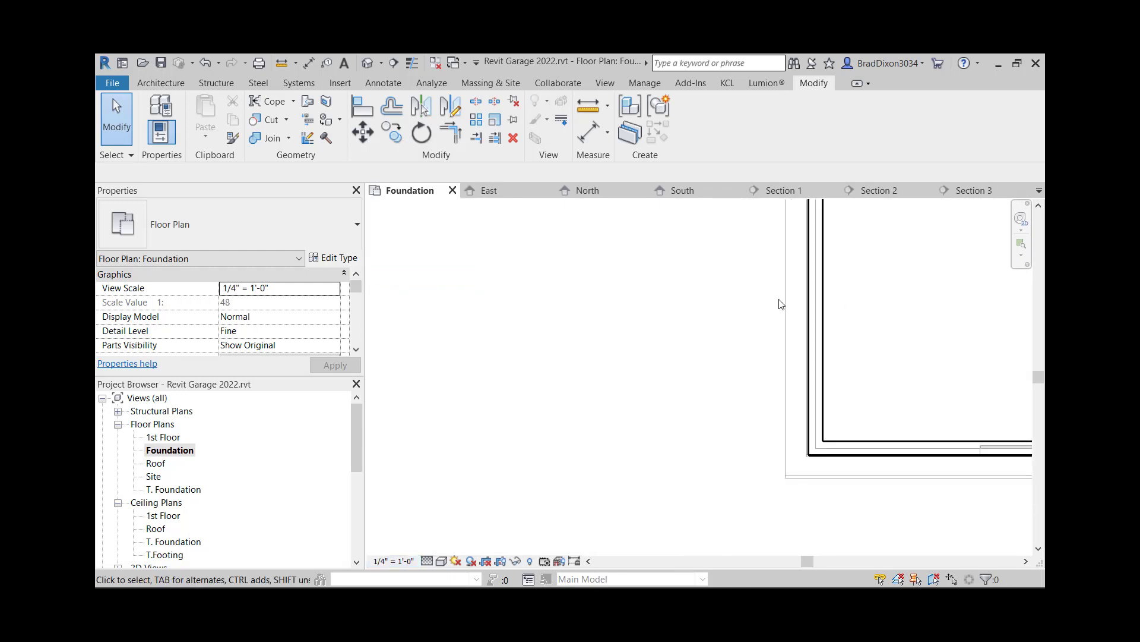
{"action": "middle_click_drag", "start_coordinate": [870, 341], "coordinate": [783, 501]}
{"action": "scroll", "coordinate": [790, 398], "scroll_direction": "down", "scroll_amount": 2}
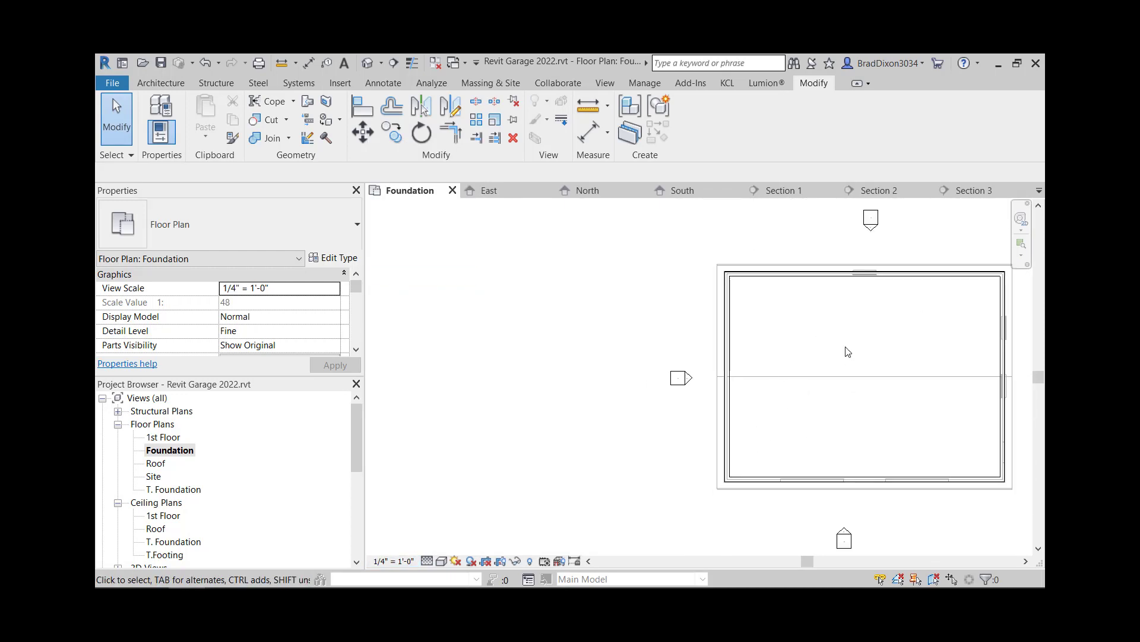
{"action": "middle_click_drag", "start_coordinate": [903, 326], "coordinate": [783, 349]}
Add an aligned dimension between the outer core faces of the left-side and right-side foundation walls, placed outside the rear wall
{"action": "left_click", "coordinate": [384, 83]}
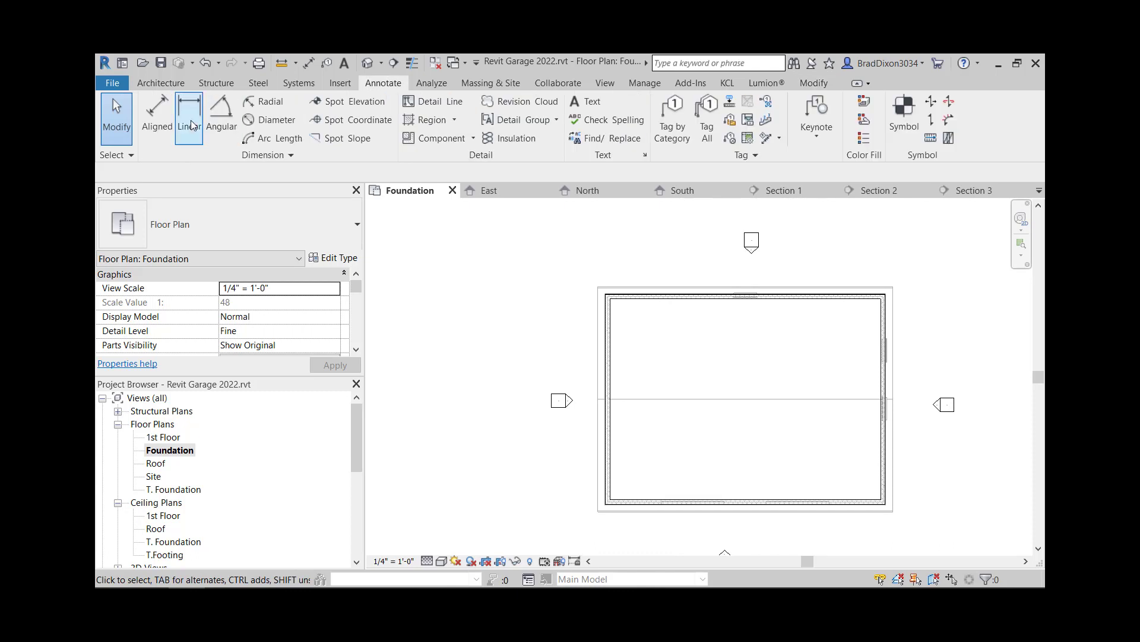
{"action": "left_click", "coordinate": [158, 116]}
{"action": "scroll", "coordinate": [609, 297], "scroll_direction": "up", "scroll_amount": 3}
{"action": "scroll", "coordinate": [604, 313], "scroll_direction": "up", "scroll_amount": 1}
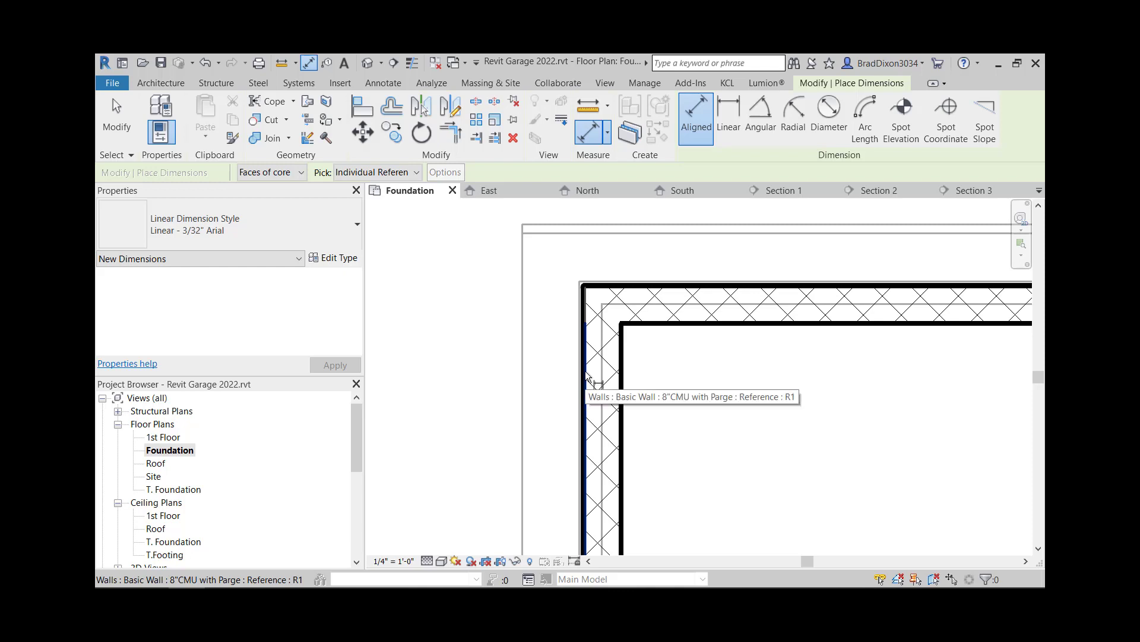
{"action": "left_click", "coordinate": [586, 374]}
{"action": "scroll", "coordinate": [777, 384], "scroll_direction": "down", "scroll_amount": 3}
{"action": "middle_click_drag", "start_coordinate": [951, 384], "coordinate": [585, 313]}
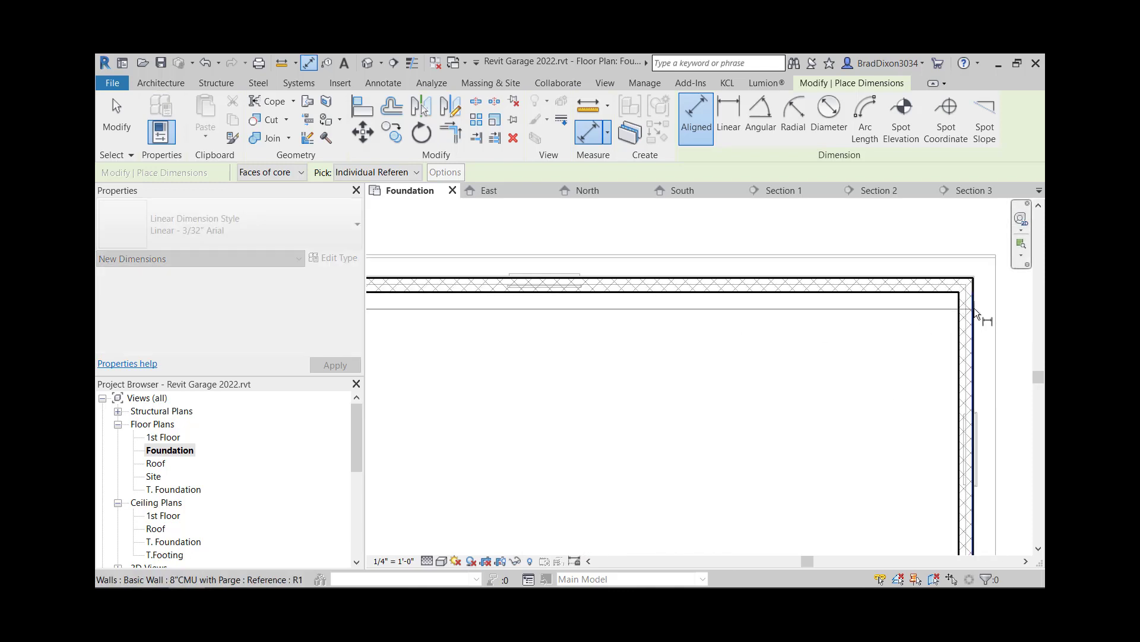
{"action": "scroll", "coordinate": [972, 304], "scroll_direction": "up", "scroll_amount": 4}
{"action": "left_click", "coordinate": [971, 273]}
{"action": "scroll", "coordinate": [971, 280], "scroll_direction": "down", "scroll_amount": 2}
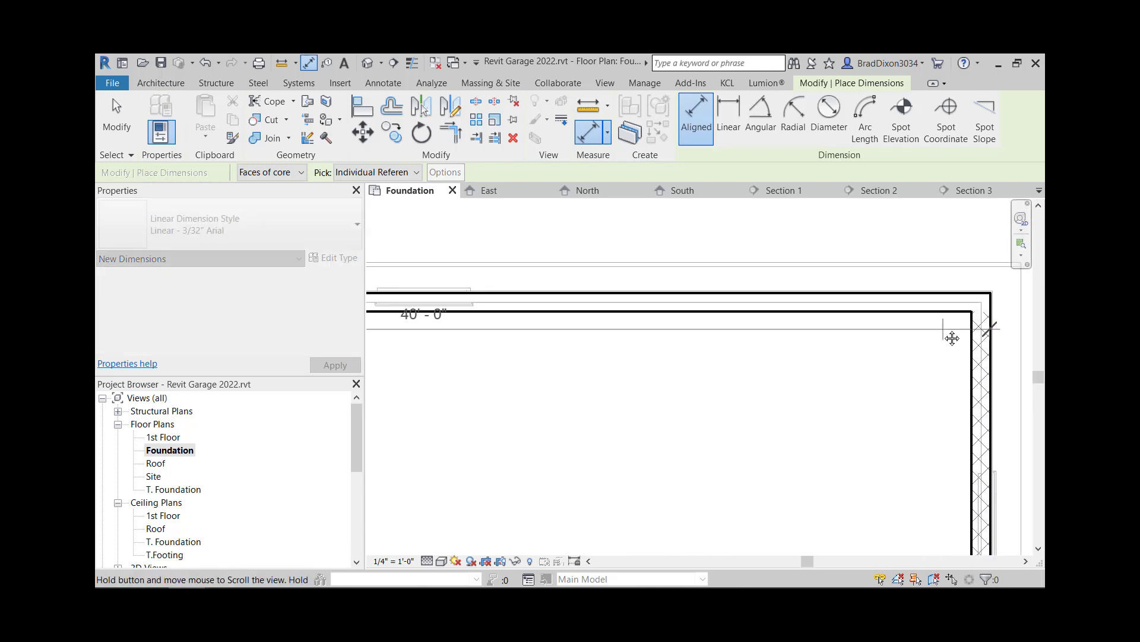
{"action": "left_click", "coordinate": [936, 241]}
{"action": "scroll", "coordinate": [885, 326], "scroll_direction": "down", "scroll_amount": 1}
Add an aligned dimension between the outer core faces of the rear and front foundation walls, placed outside the right-side wall
{"action": "scroll", "coordinate": [949, 309], "scroll_direction": "up", "scroll_amount": 2}
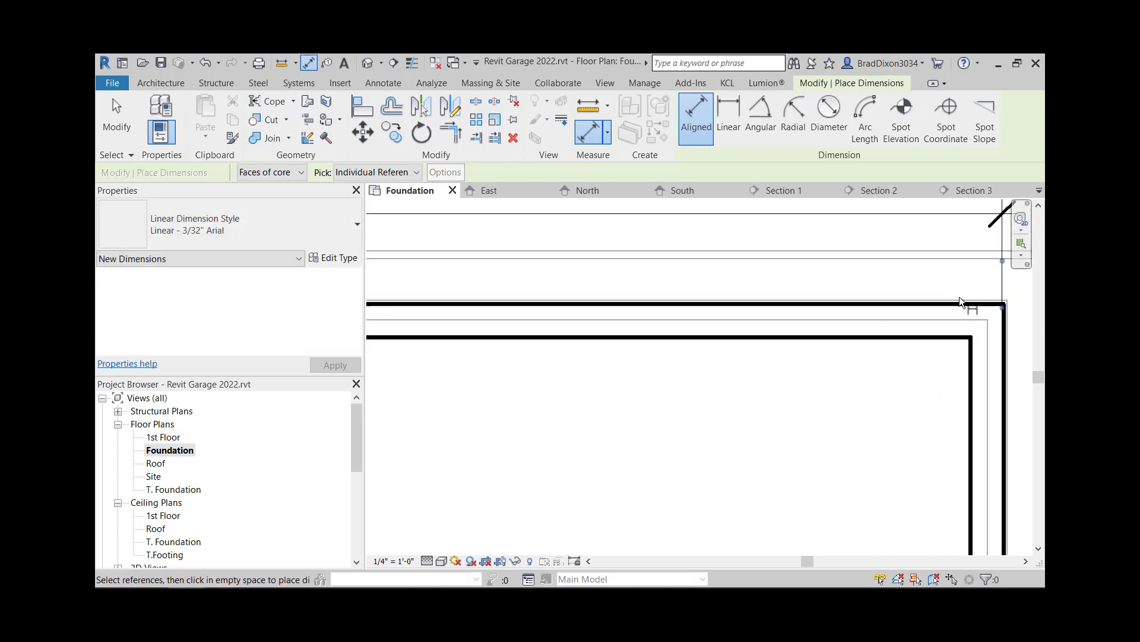
{"action": "left_click", "coordinate": [960, 304]}
{"action": "scroll", "coordinate": [948, 377], "scroll_direction": "down", "scroll_amount": 1}
{"action": "scroll", "coordinate": [951, 397], "scroll_direction": "down", "scroll_amount": 5}
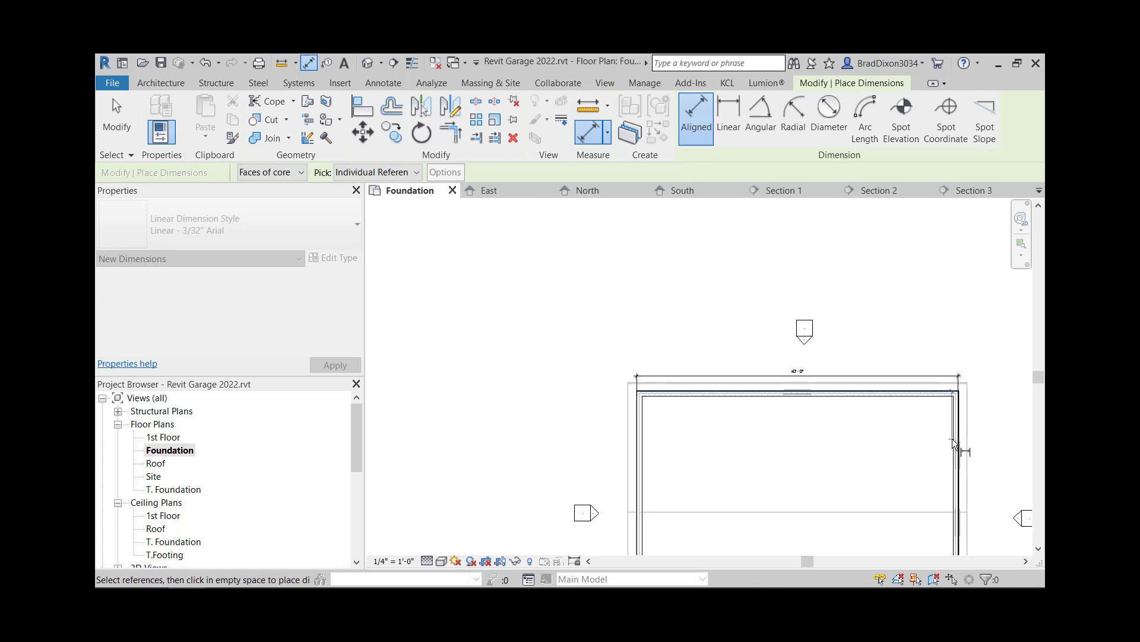
{"action": "middle_click_drag", "start_coordinate": [951, 511], "coordinate": [929, 307]}
{"action": "scroll", "coordinate": [923, 425], "scroll_direction": "up", "scroll_amount": 6}
{"action": "left_click", "coordinate": [913, 443]}
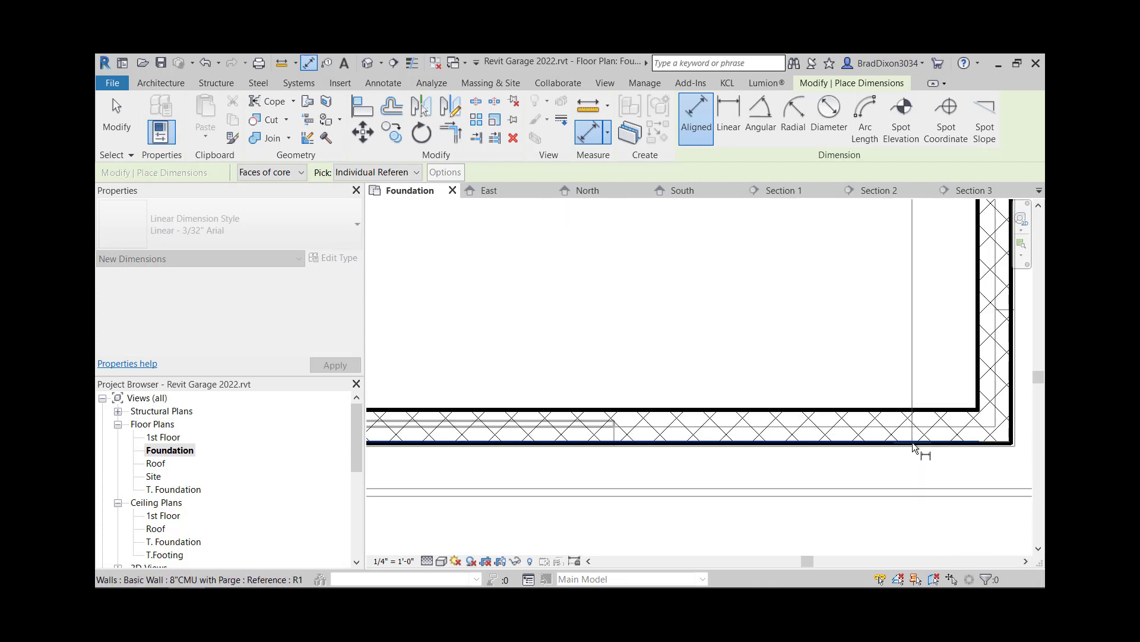
{"action": "scroll", "coordinate": [918, 446], "scroll_direction": "down", "scroll_amount": 6}
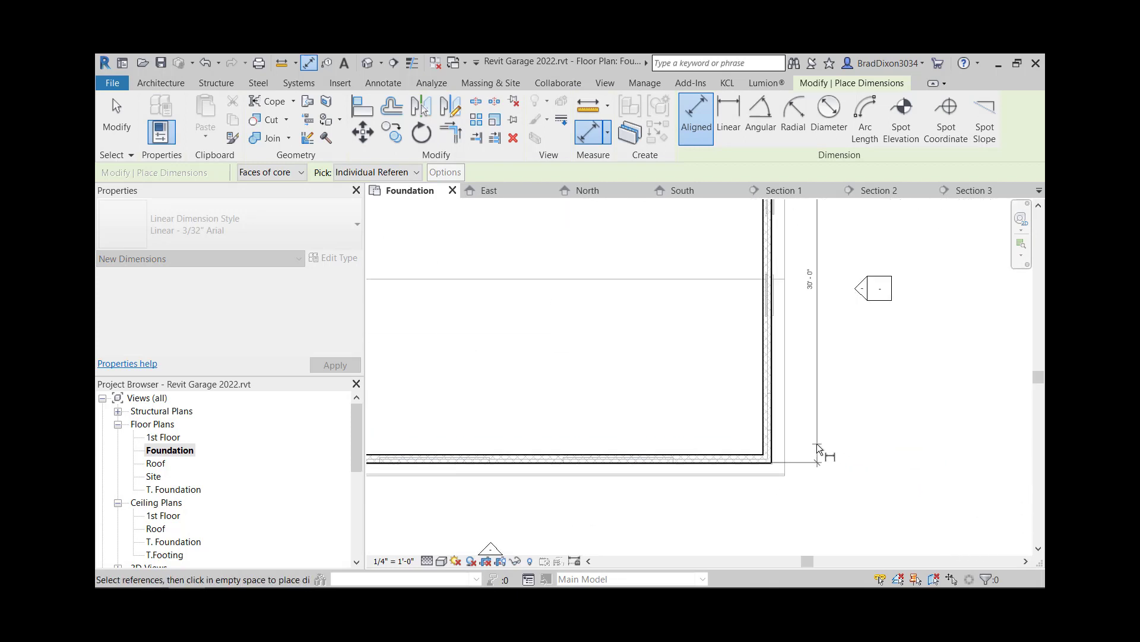
{"action": "left_click", "coordinate": [812, 443]}
{"action": "key", "text": "Escape"}
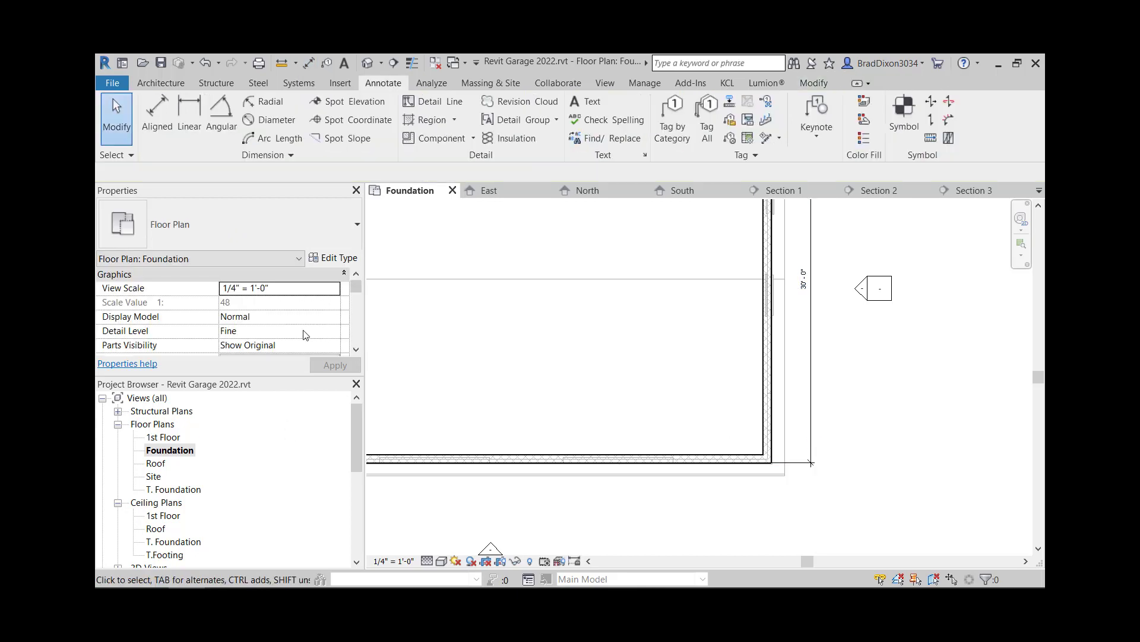
Set the Foundation plan's underlay base level to None
{"action": "scroll", "coordinate": [304, 334], "scroll_direction": "down", "scroll_amount": 2}
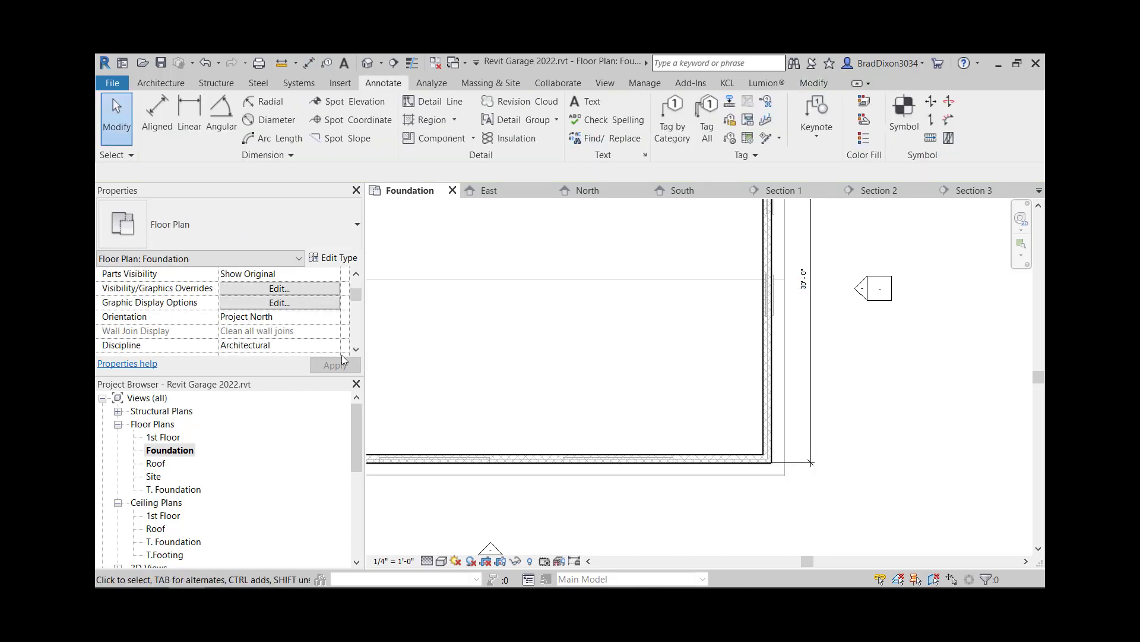
{"action": "scroll", "coordinate": [264, 303], "scroll_direction": "down", "scroll_amount": 2}
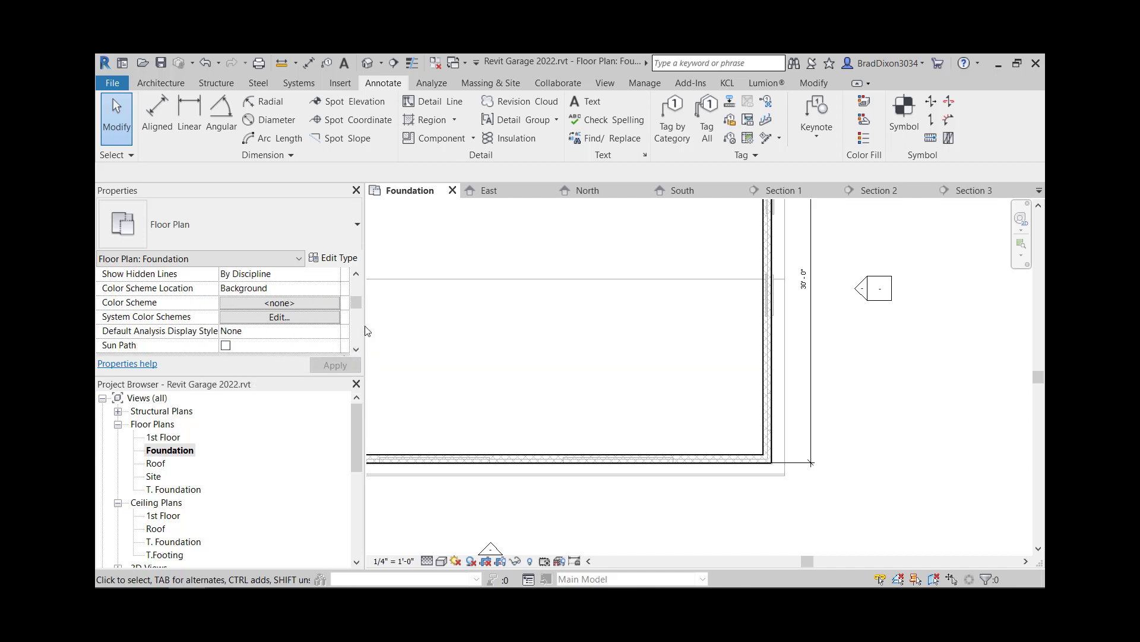
{"action": "scroll", "coordinate": [212, 326], "scroll_direction": "down", "scroll_amount": 2}
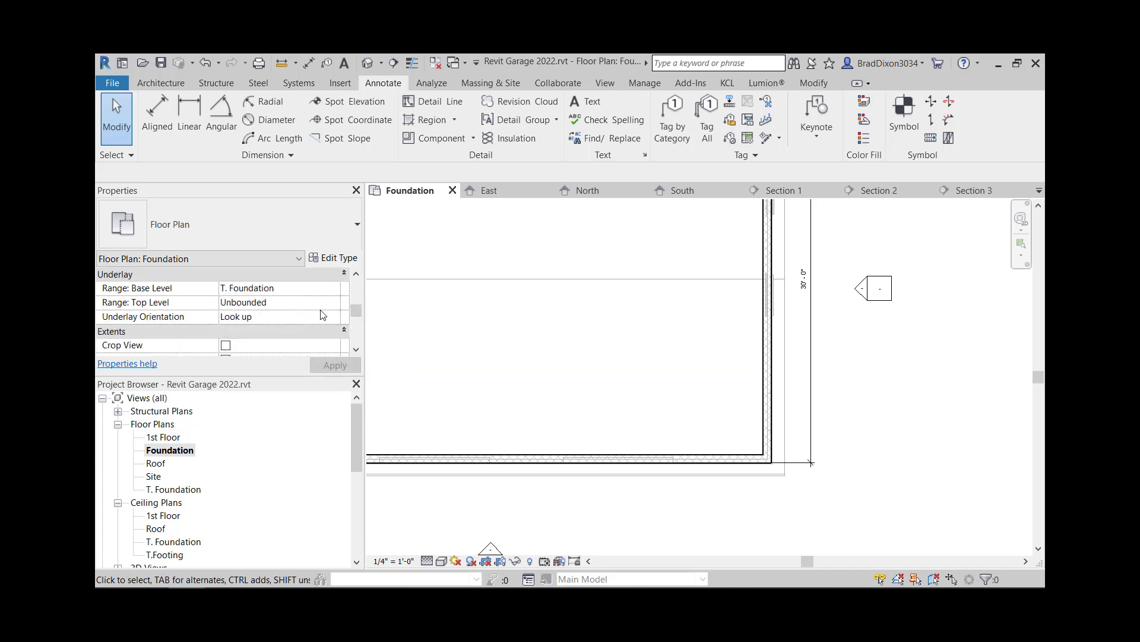
{"action": "left_click", "coordinate": [331, 291]}
{"action": "left_click", "coordinate": [334, 289]}
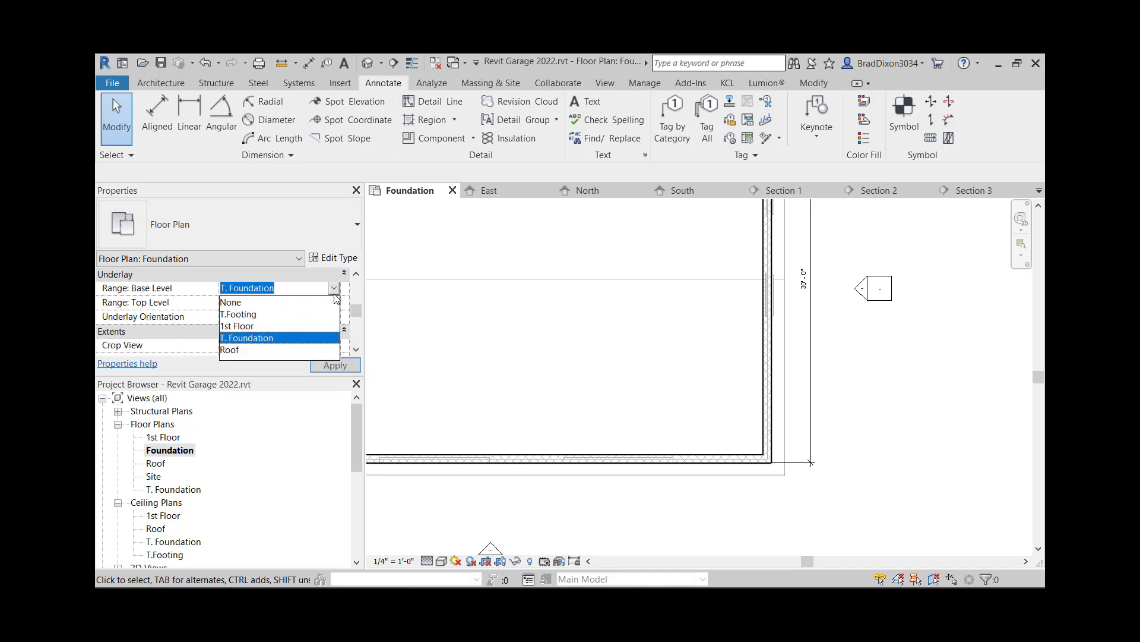
{"action": "left_click", "coordinate": [237, 304]}
{"action": "scroll", "coordinate": [694, 418], "scroll_direction": "down", "scroll_amount": 4}
{"action": "middle_click_drag", "start_coordinate": [609, 405], "coordinate": [651, 416]}
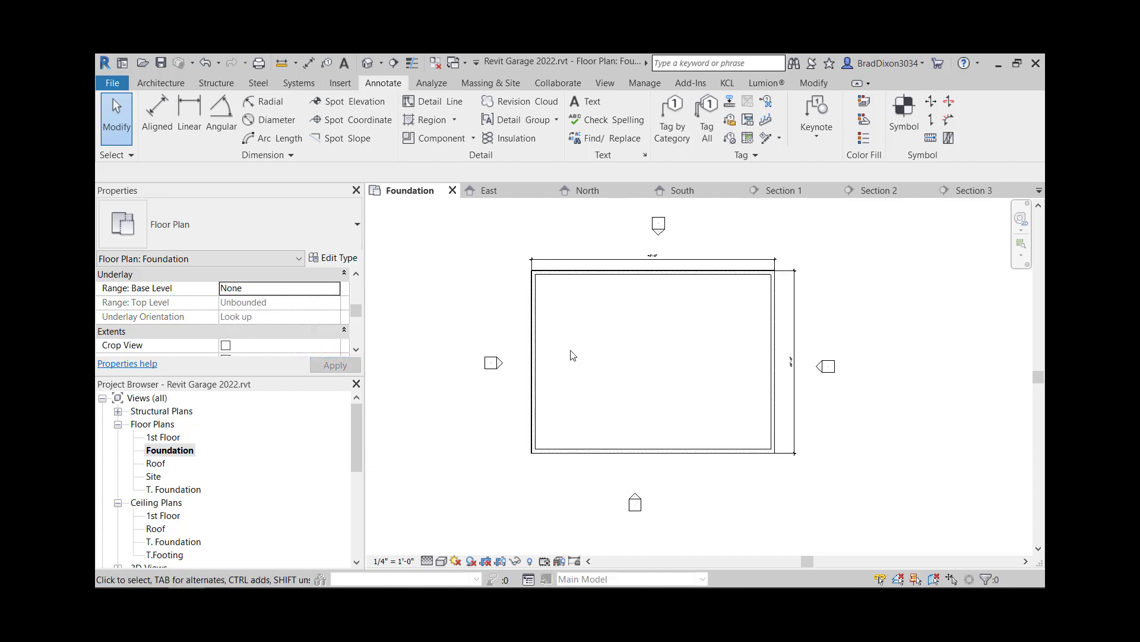
{"action": "scroll", "coordinate": [790, 380], "scroll_direction": "up", "scroll_amount": 1}
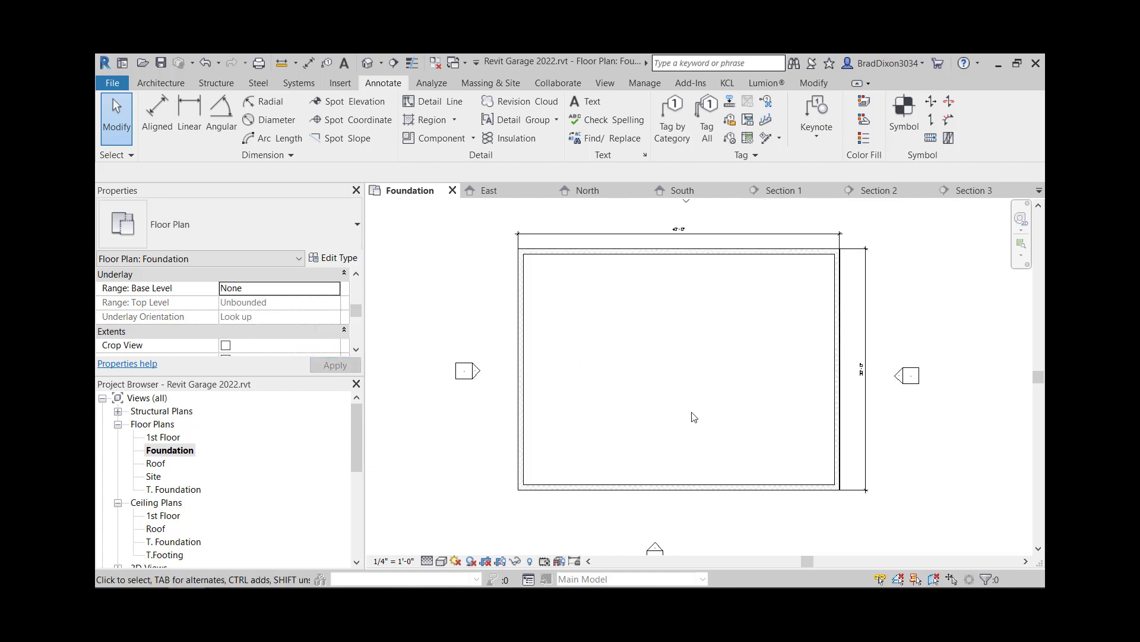